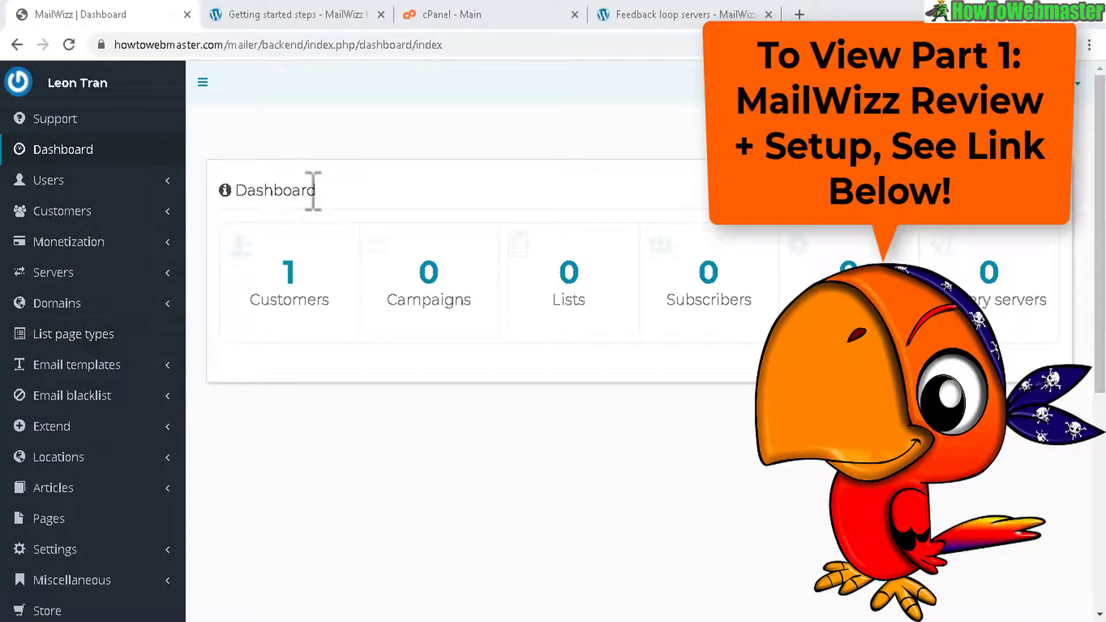
# - Show the MailWizz knowledge-base 'Getting started steps' article in its browser tab
pyautogui.click(312, 20)
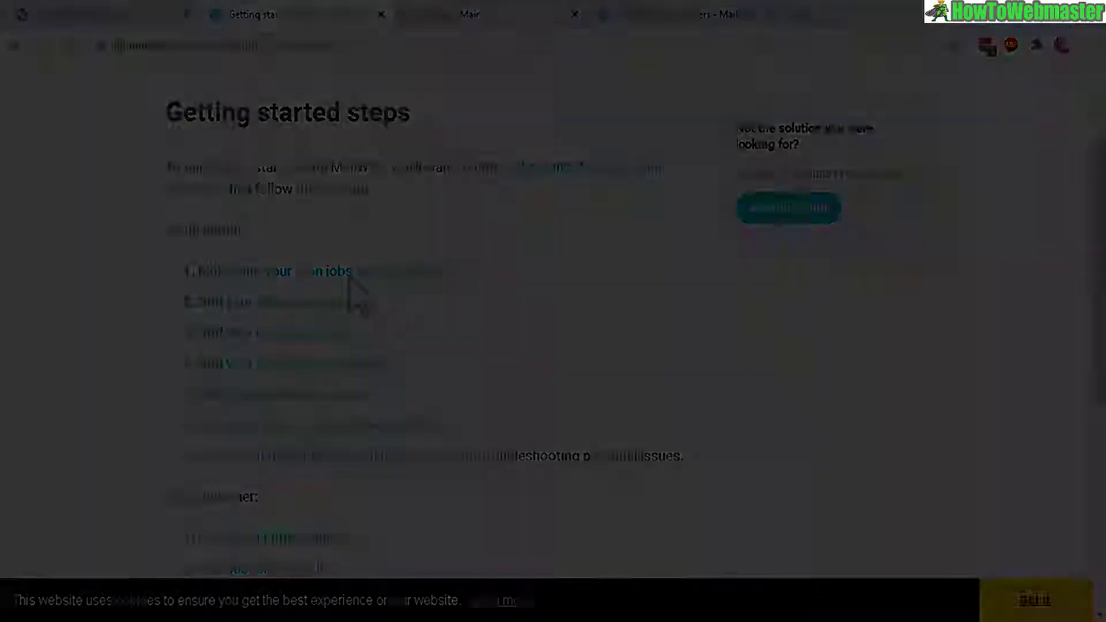
# - Create the cPanel email account 'mailer' with a password and 1024 MB of storage
pyautogui.click(477, 13)
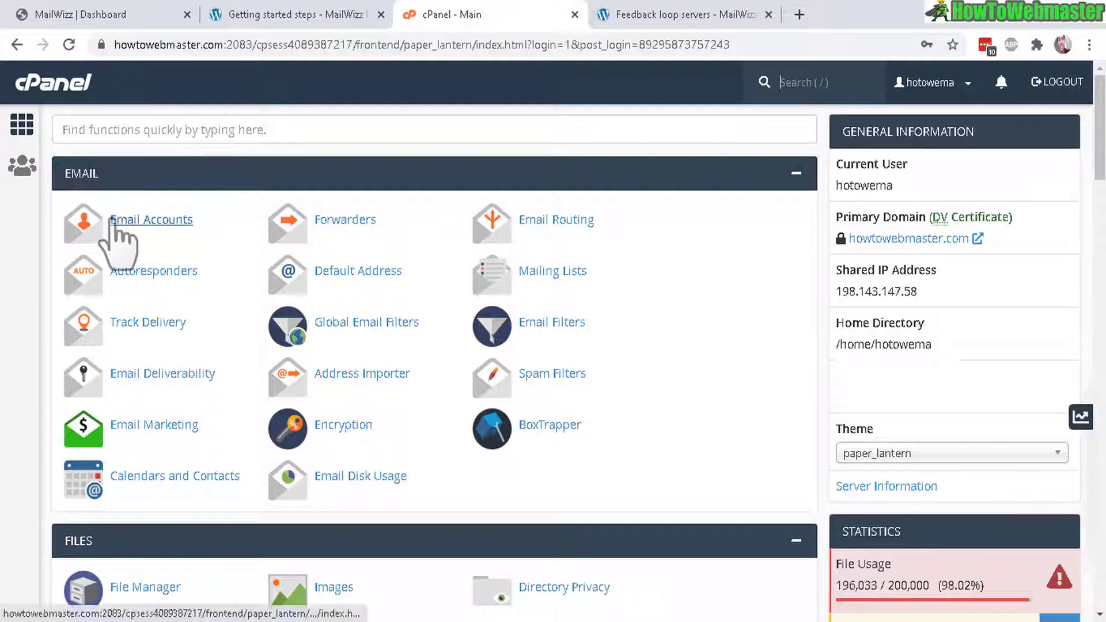
pyautogui.click(167, 223)
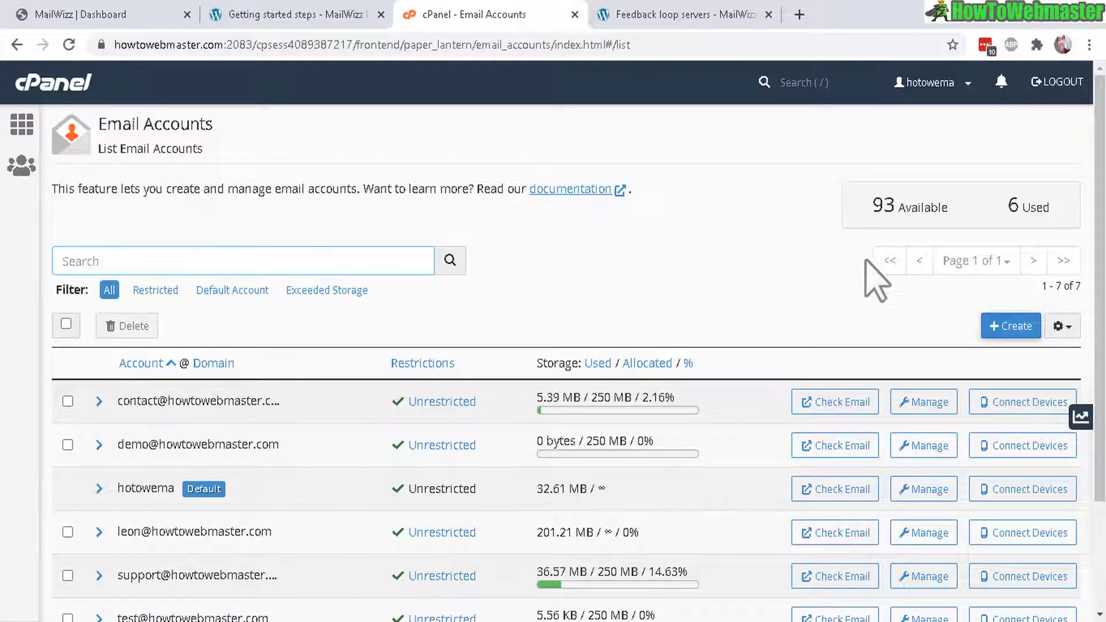
pyautogui.click(1008, 326)
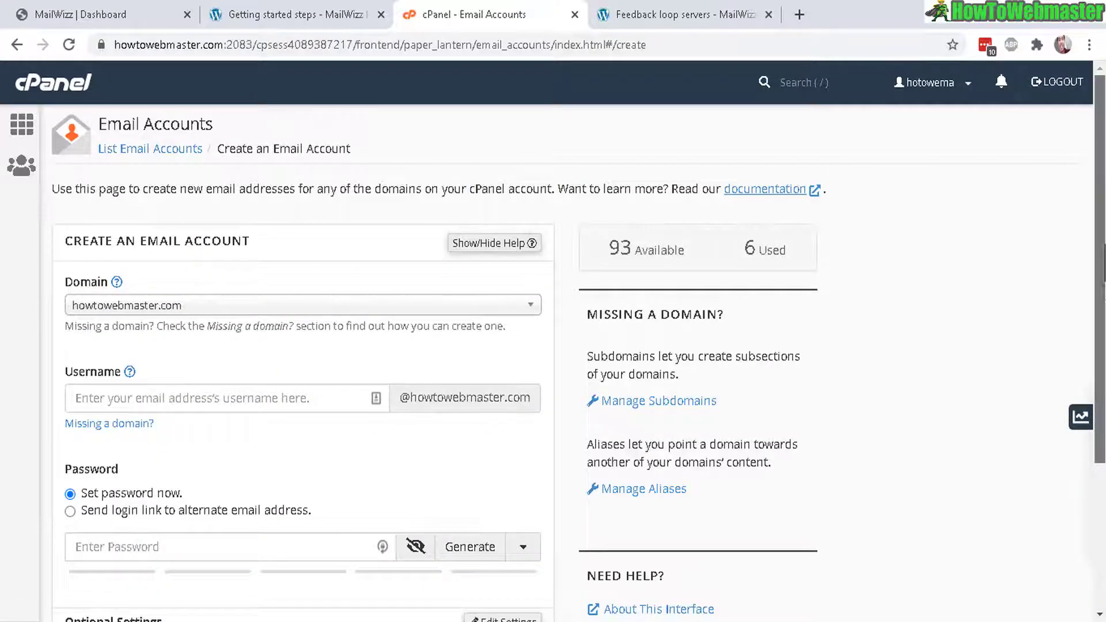
pyautogui.scroll(-3, 1012, 349)
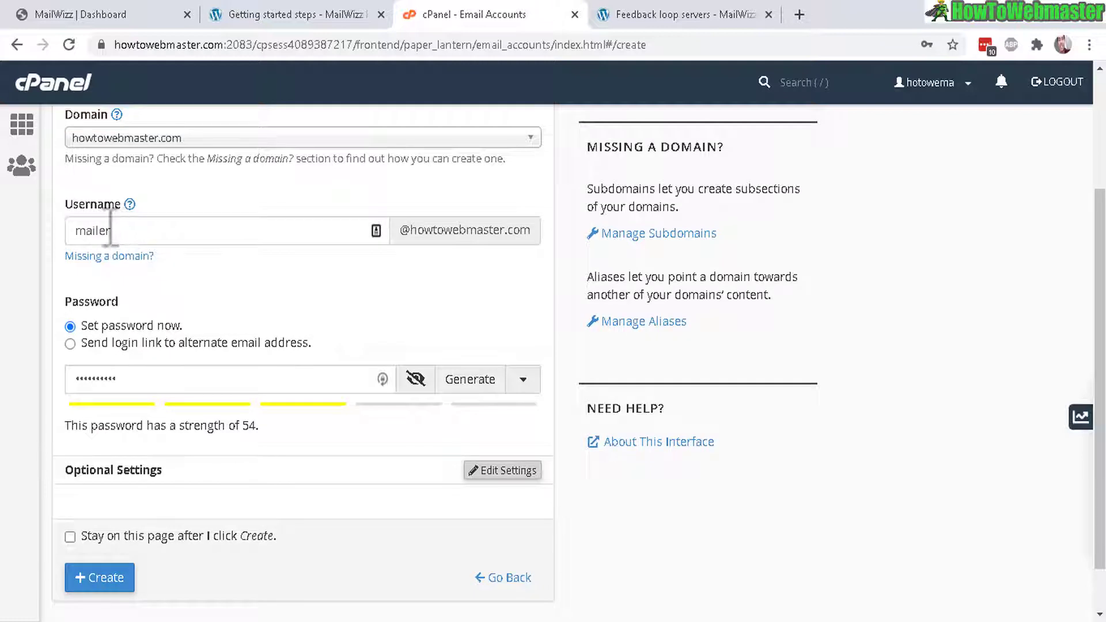
pyautogui.click(500, 472)
pyautogui.scroll(-4, 501, 471)
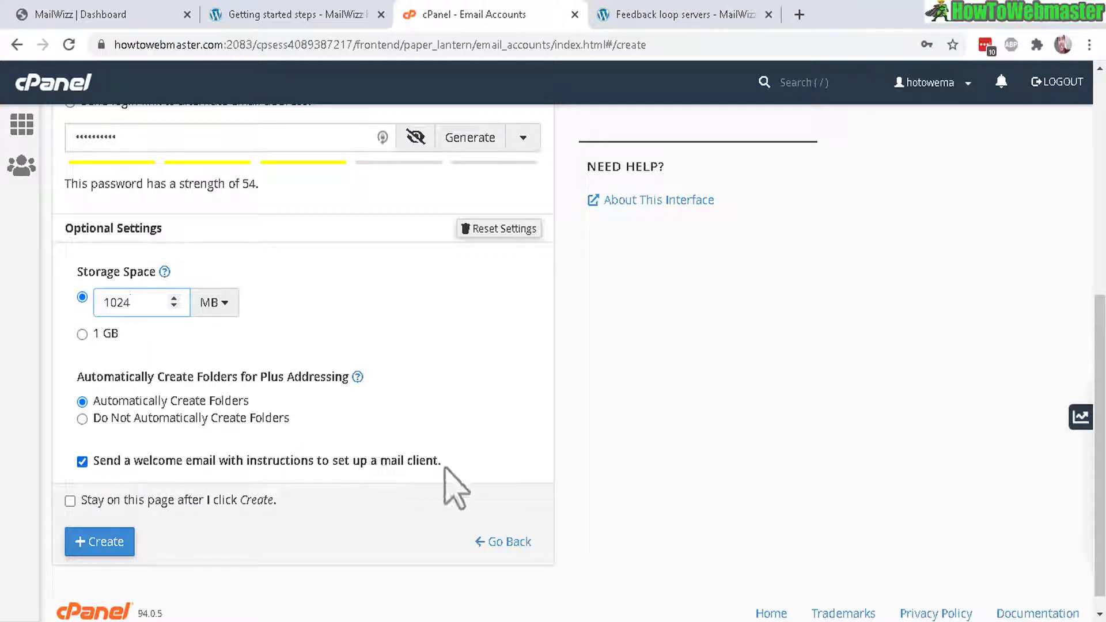
pyautogui.click(108, 544)
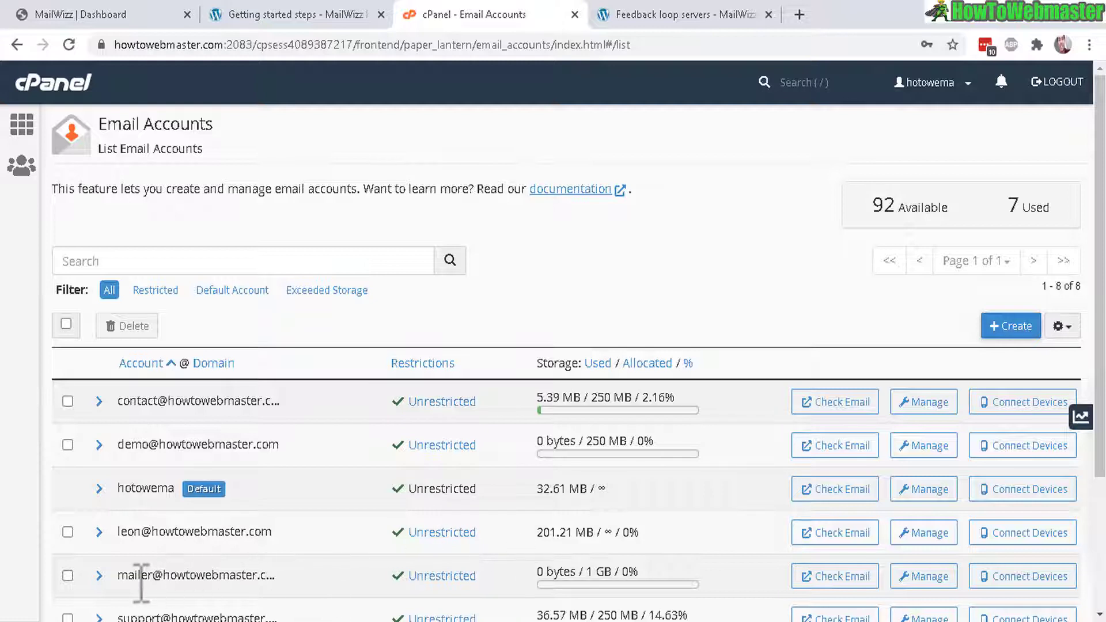
pyautogui.moveTo(149, 577); pyautogui.dragTo(365, 592)
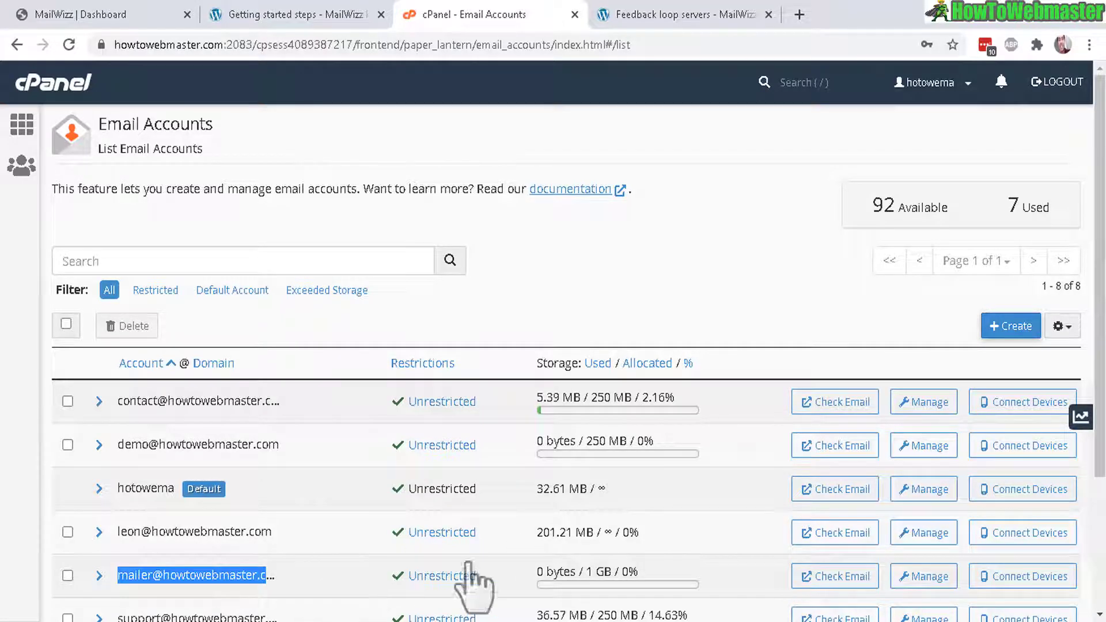
# - Read the mailer inbox's 'Client configuration settings' message in Roundcube, noting SMTP port 465
pyautogui.click(842, 578)
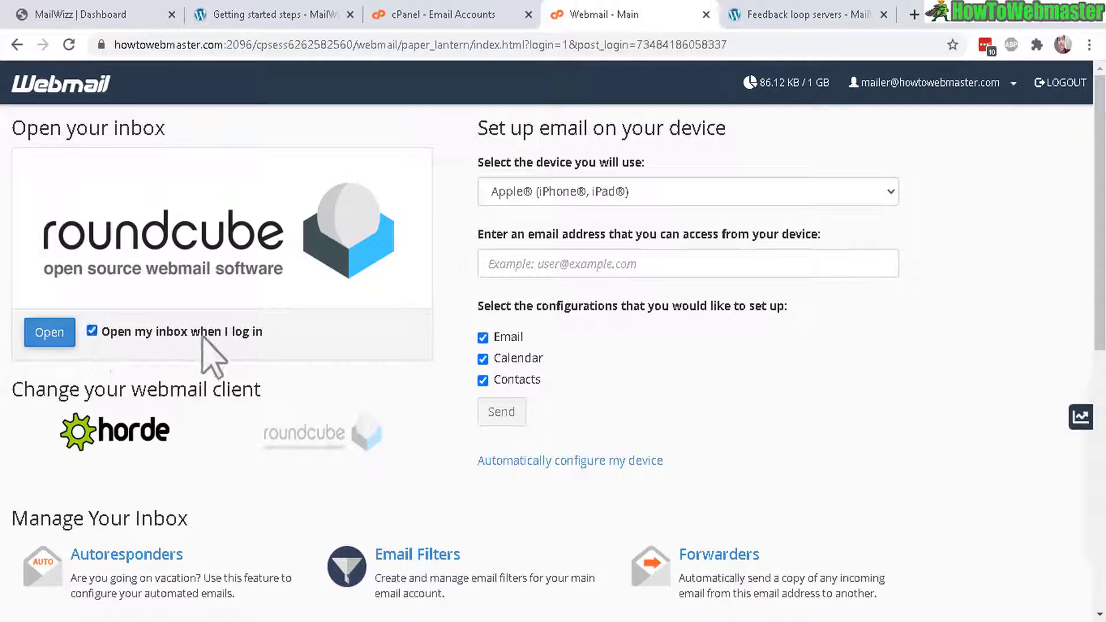
pyautogui.click(40, 334)
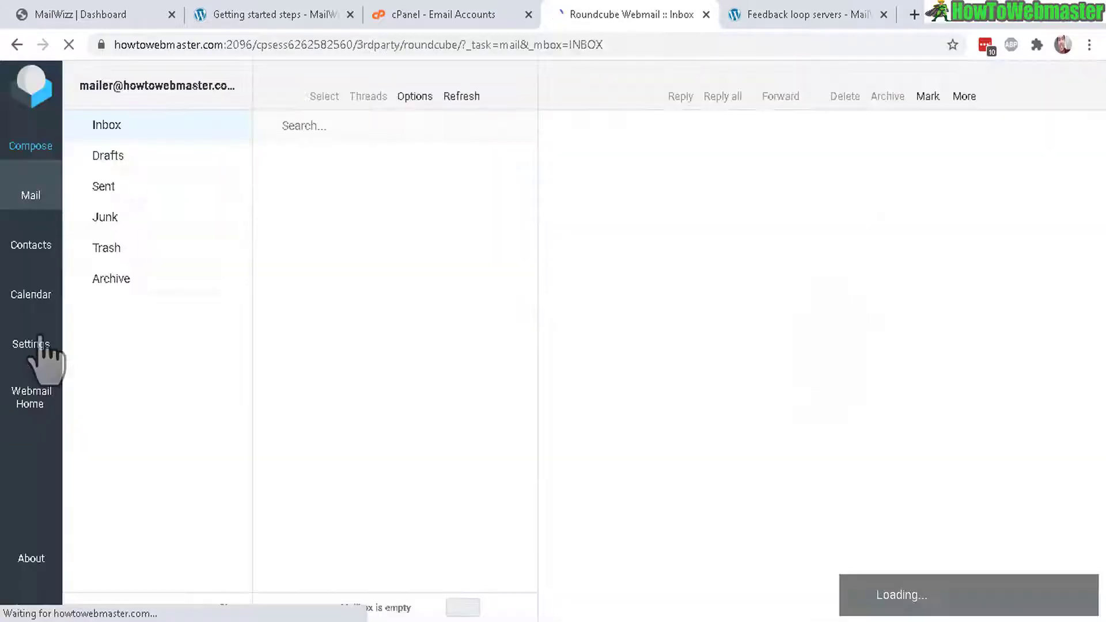
pyautogui.click(310, 176)
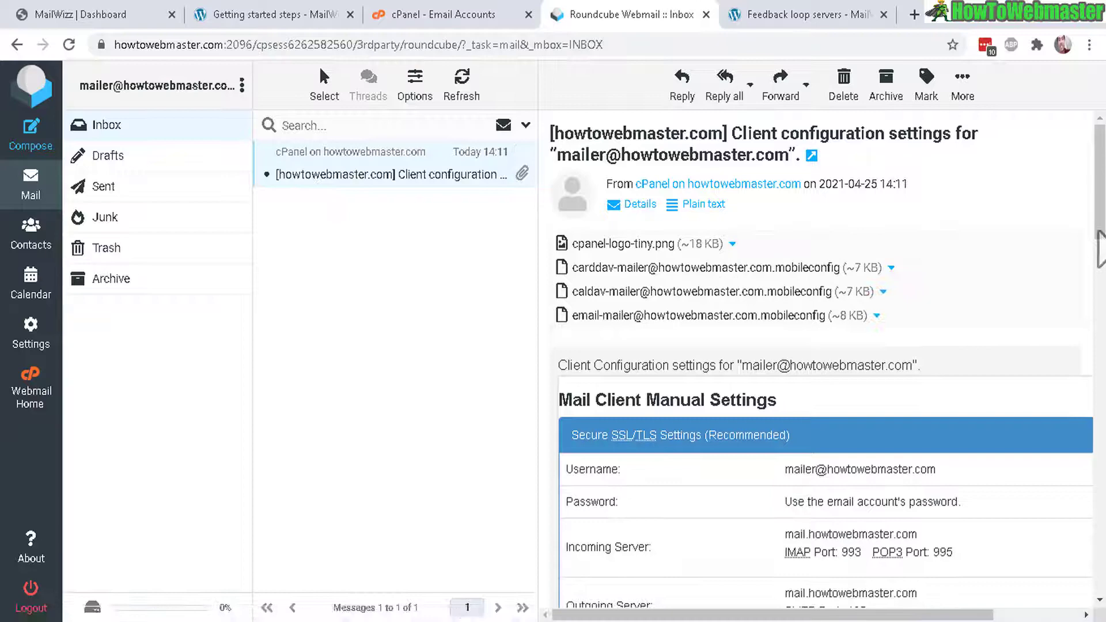
pyautogui.scroll(-7, 835, 277)
pyautogui.scroll(2, 882, 311)
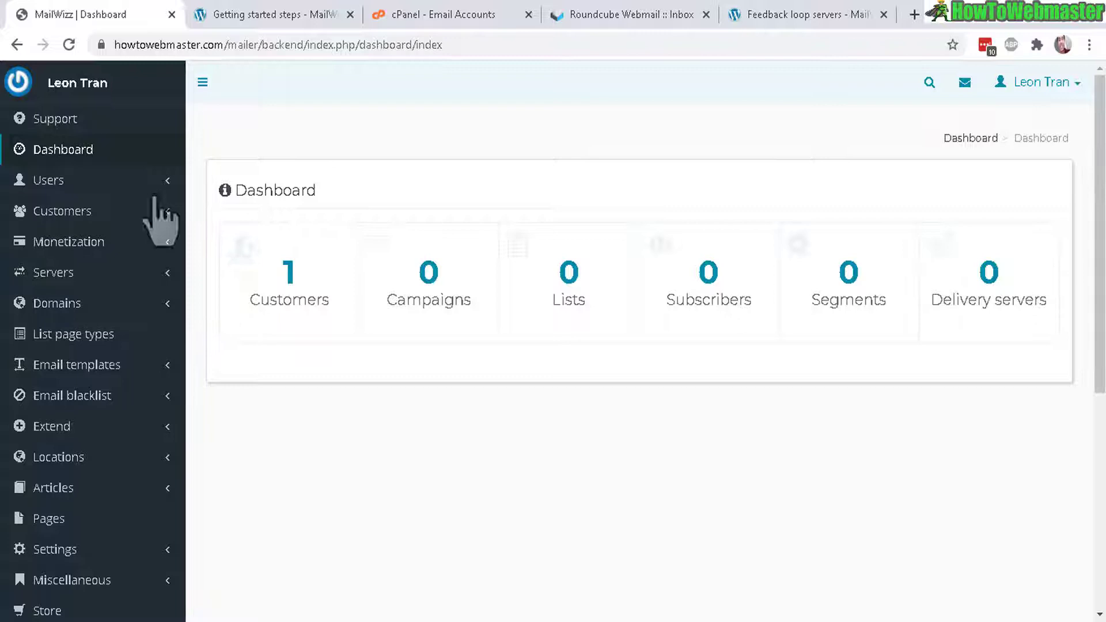
# - Start a new bounce server and look up the non-SSL IMAP port 143 in the settings email
pyautogui.click(98, 277)
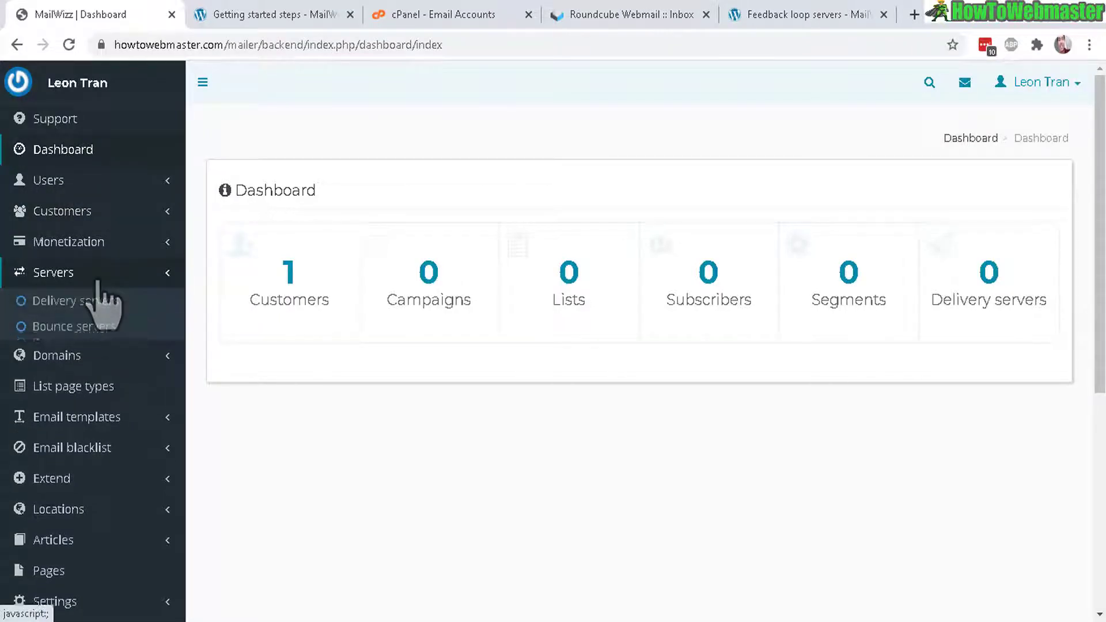
pyautogui.click(85, 329)
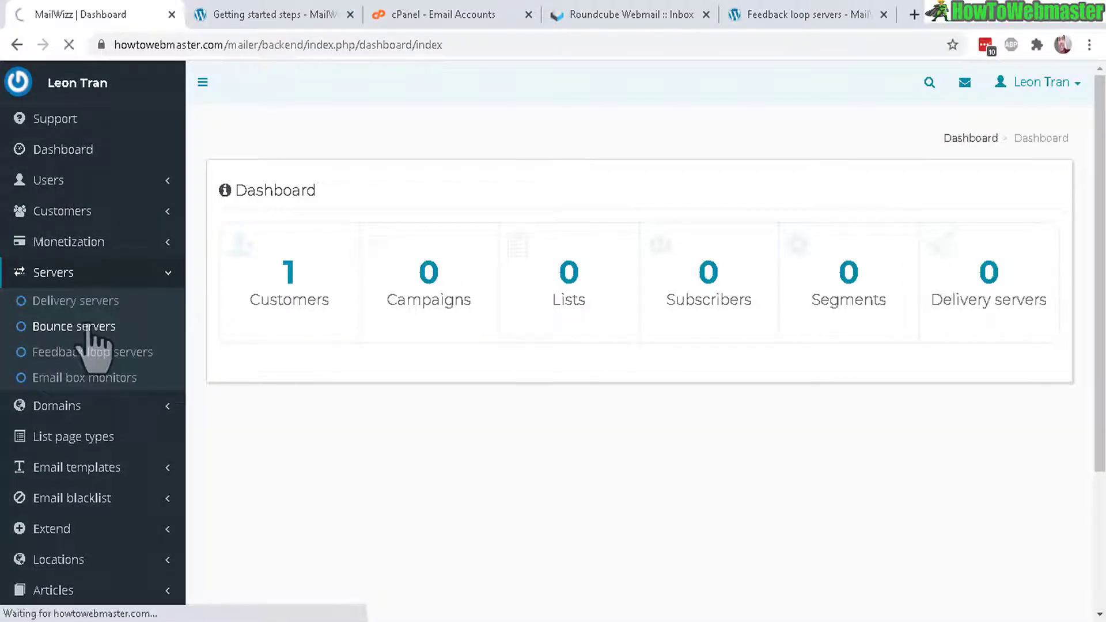
pyautogui.click(914, 200)
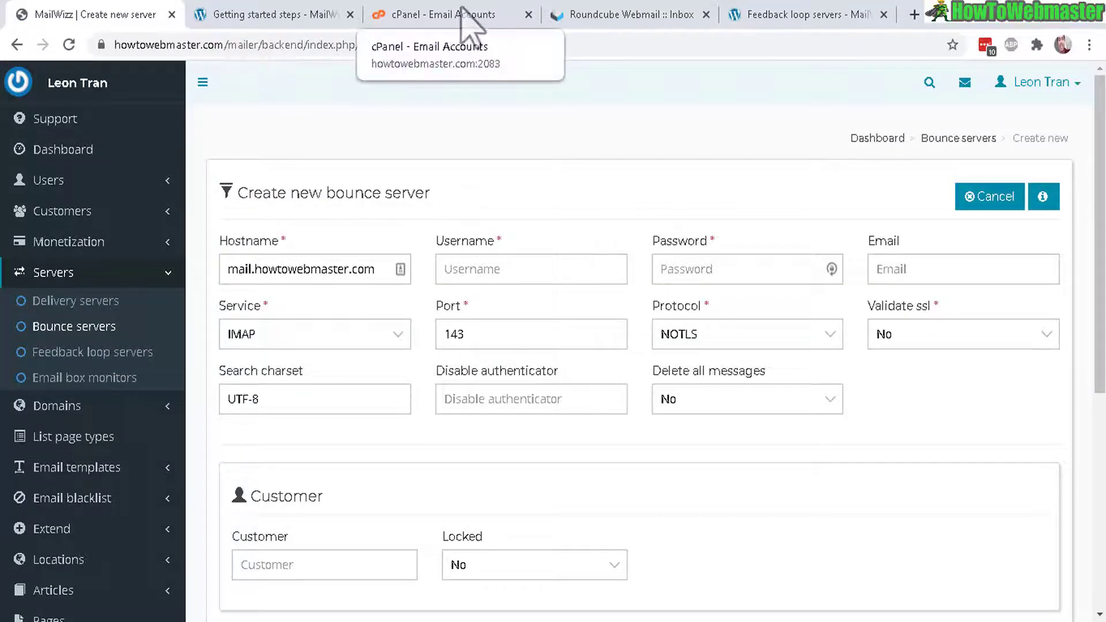
pyautogui.click(620, 23)
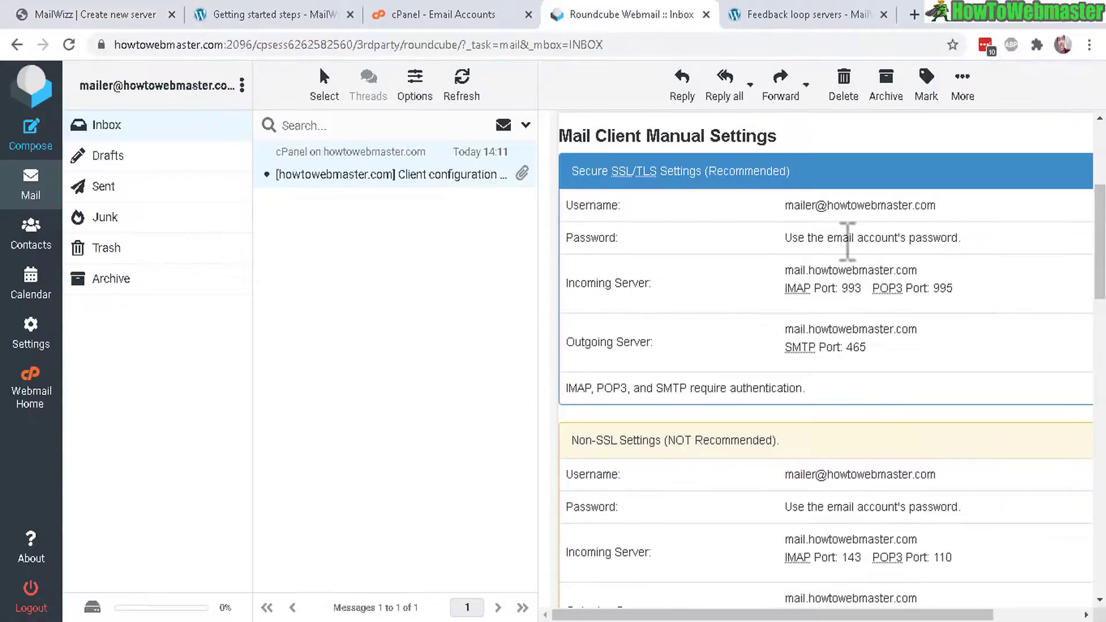
pyautogui.click(72, 17)
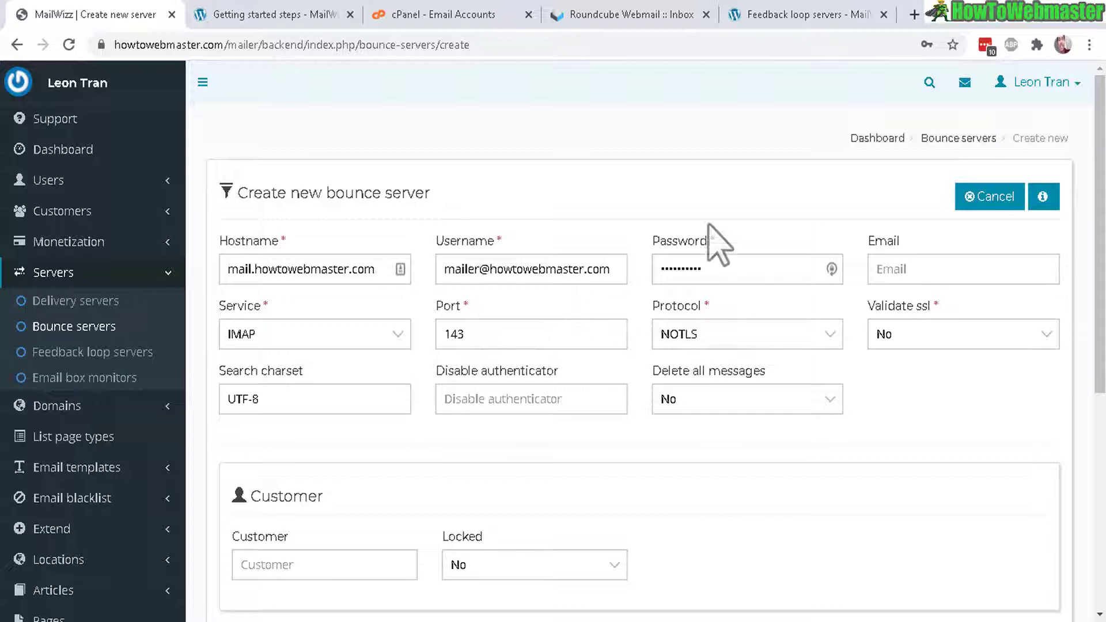
pyautogui.click(653, 13)
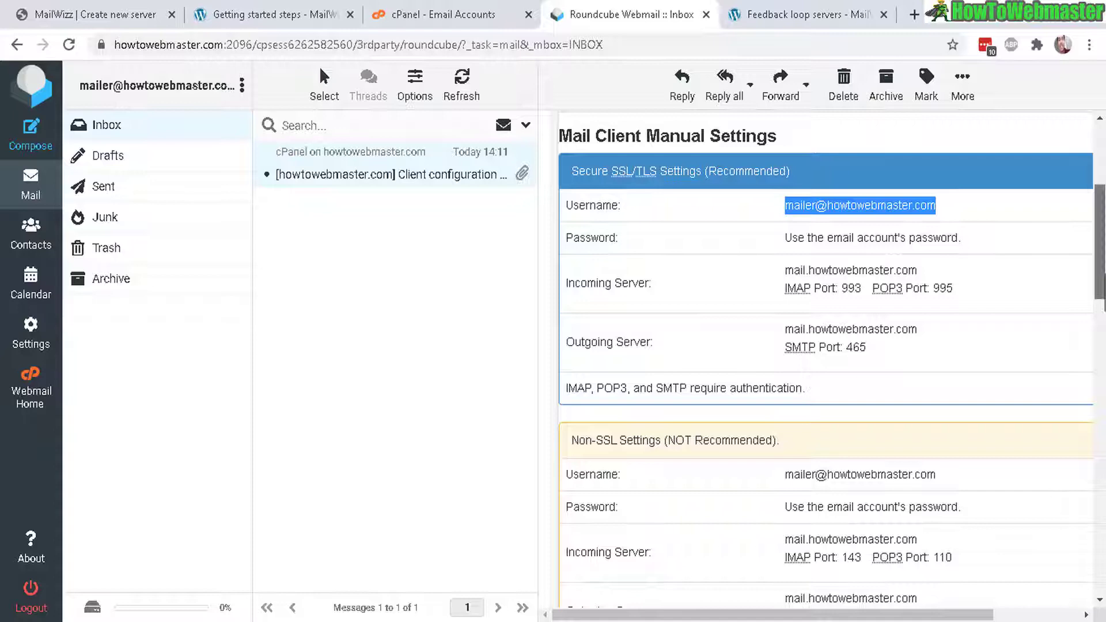
pyautogui.scroll(-2, 881, 487)
pyautogui.scroll(1, 882, 486)
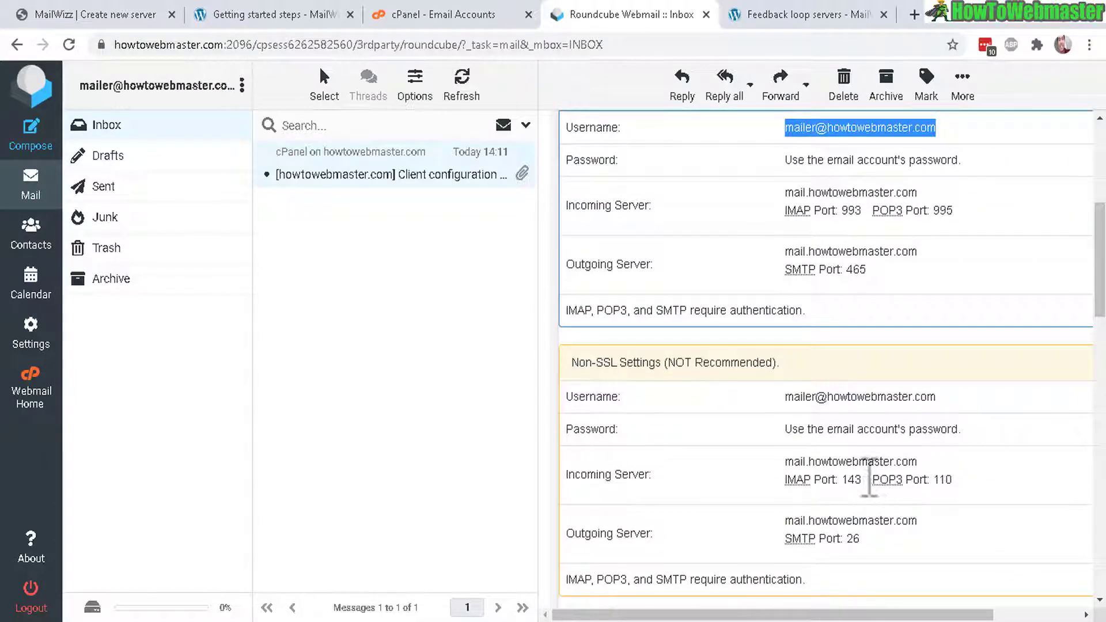
pyautogui.moveTo(869, 478); pyautogui.dragTo(854, 480)
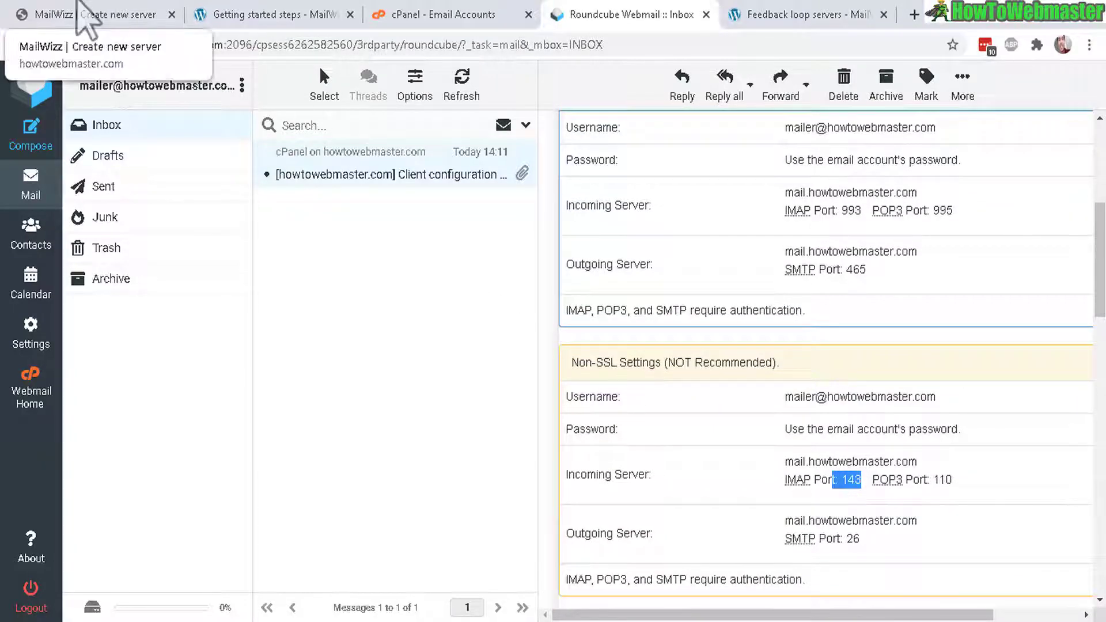
pyautogui.click(79, 14)
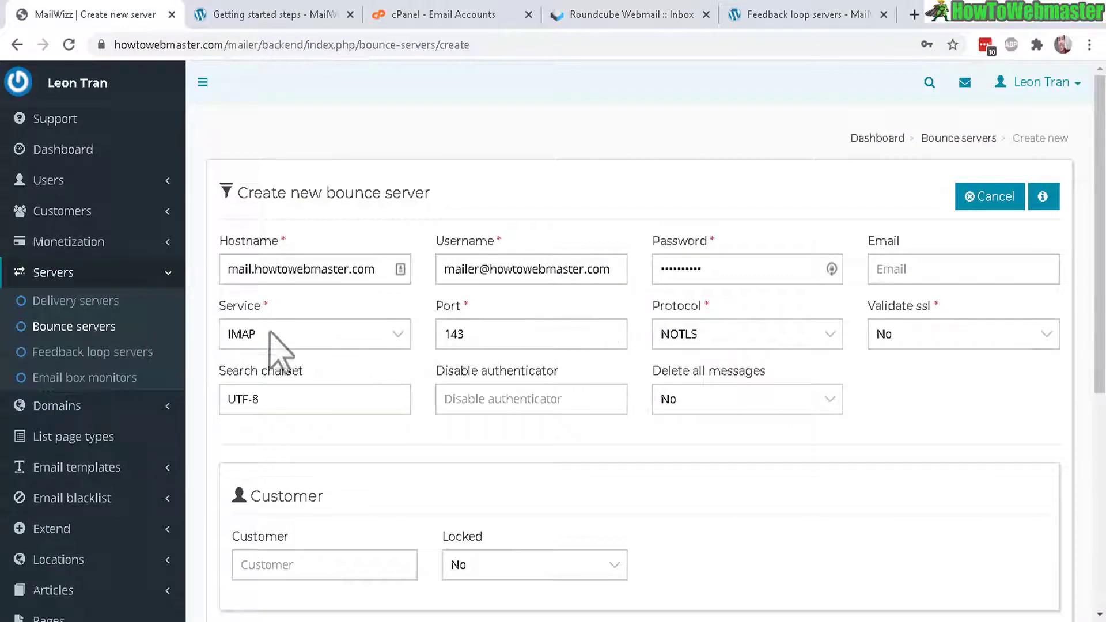
# - Keep IMAP as the service type, save the bounce server, and confirm hostname mail.howtowebmaster.com
pyautogui.click(353, 341)
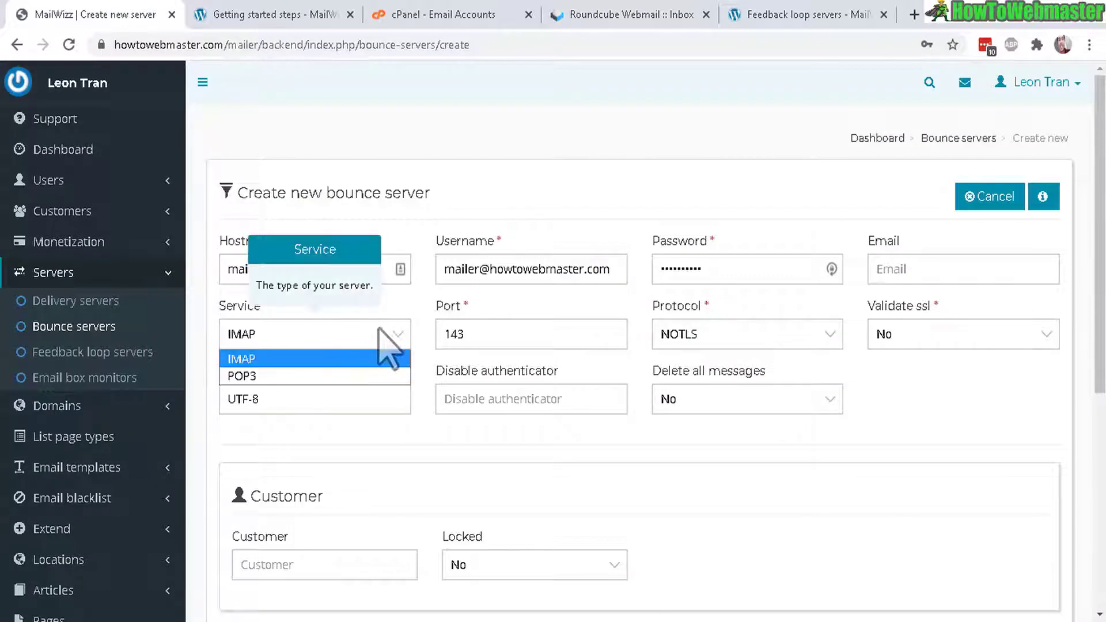
pyautogui.click(384, 335)
pyautogui.scroll(-3, 1042, 213)
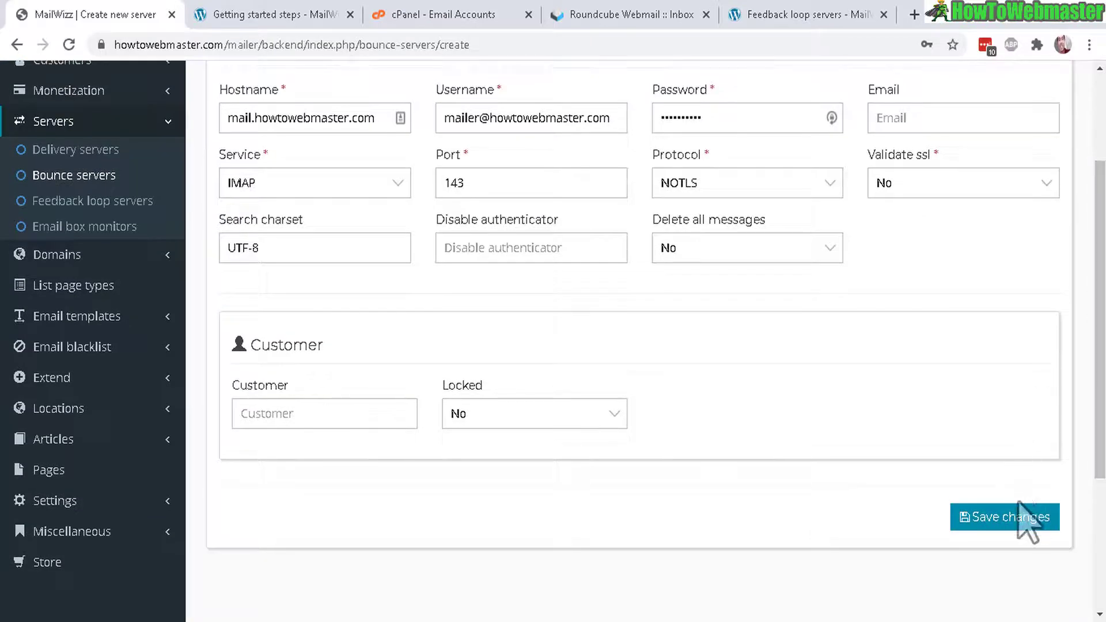
pyautogui.click(1017, 516)
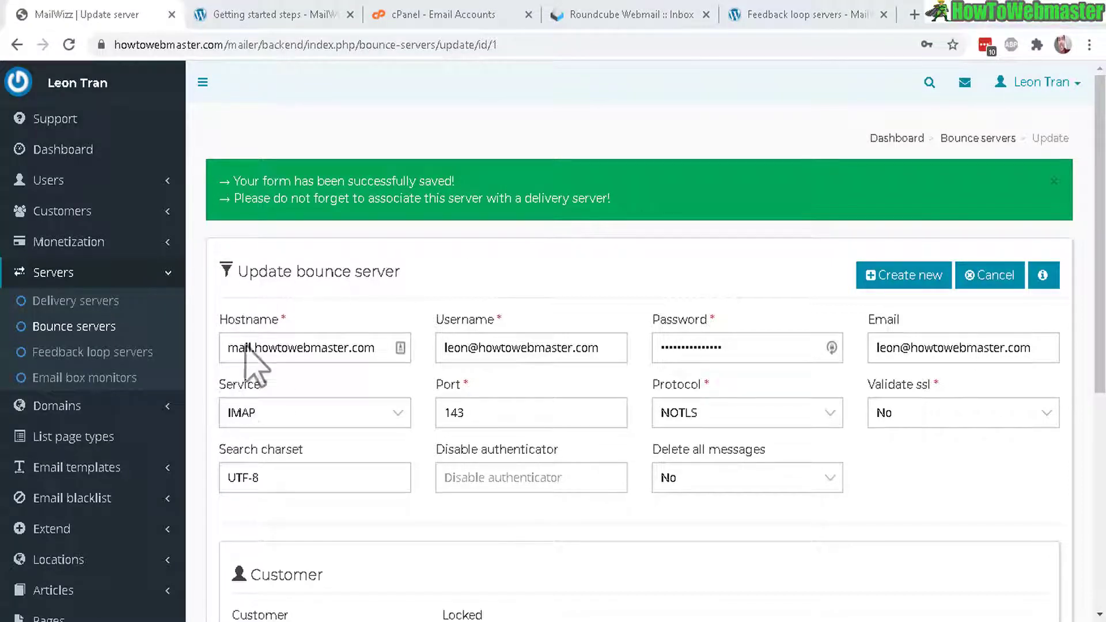
pyautogui.click(622, 15)
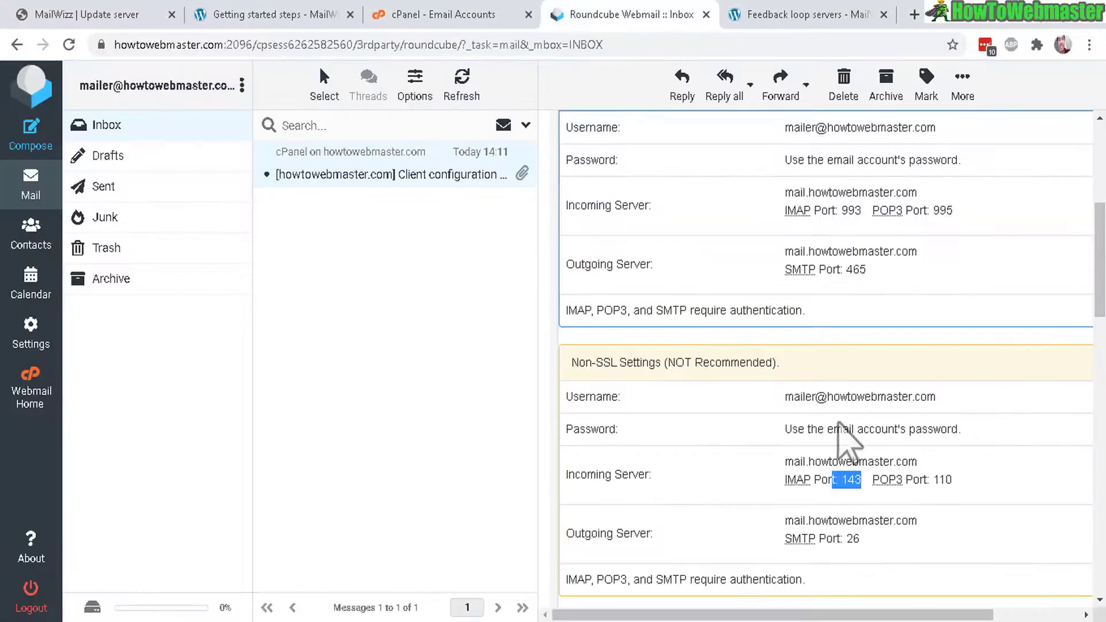
pyautogui.moveTo(787, 461); pyautogui.dragTo(918, 462)
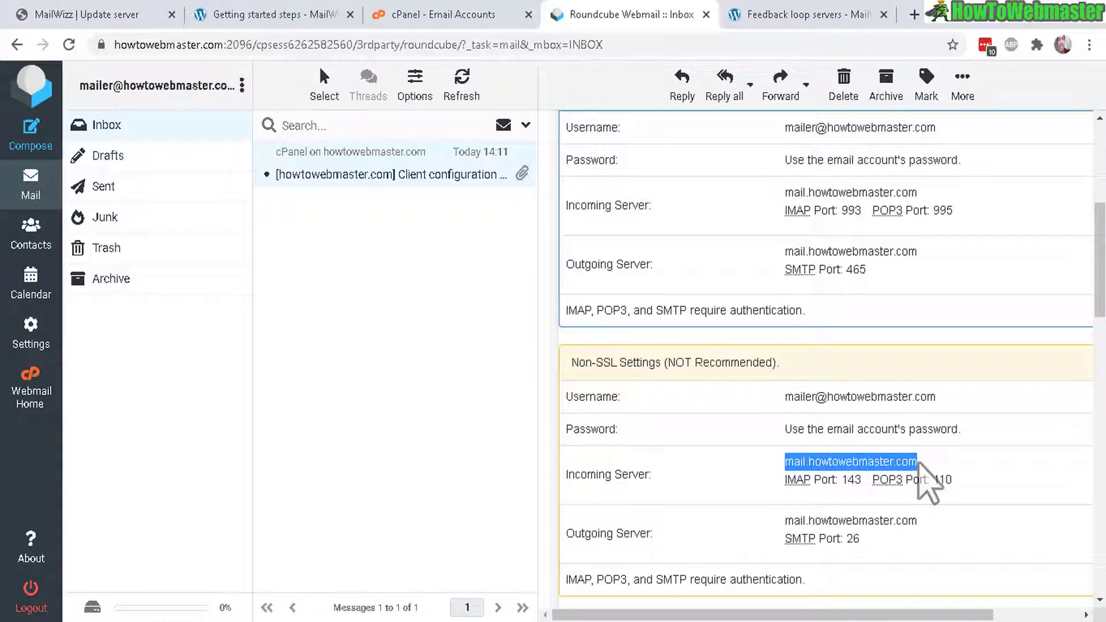
pyautogui.click(93, 14)
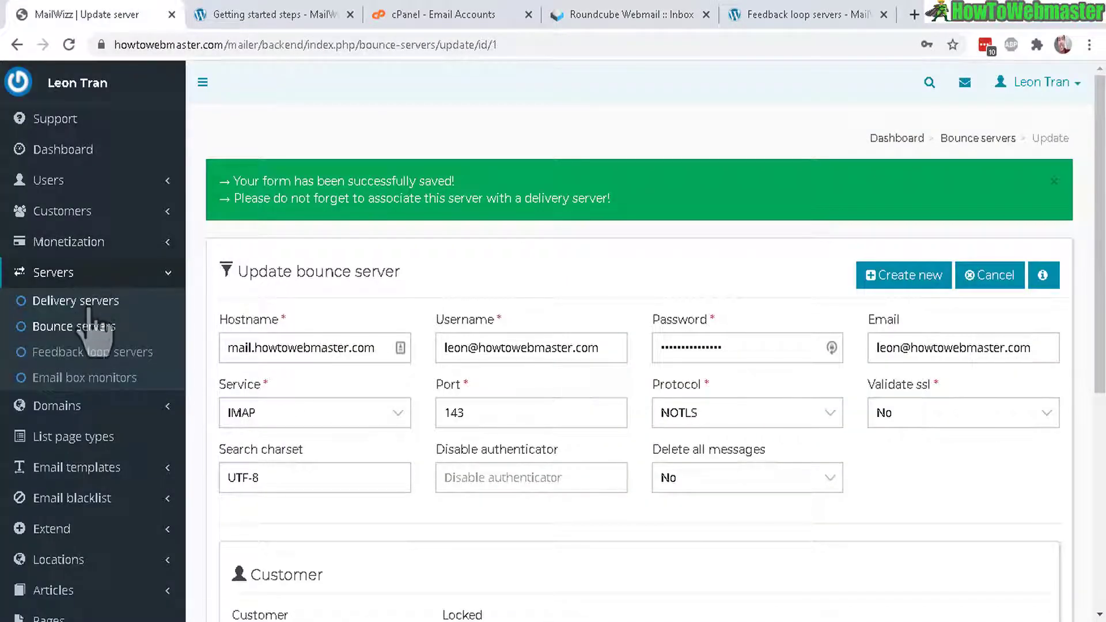
# - Create a new delivery server and choose the Smtp server type
pyautogui.click(72, 302)
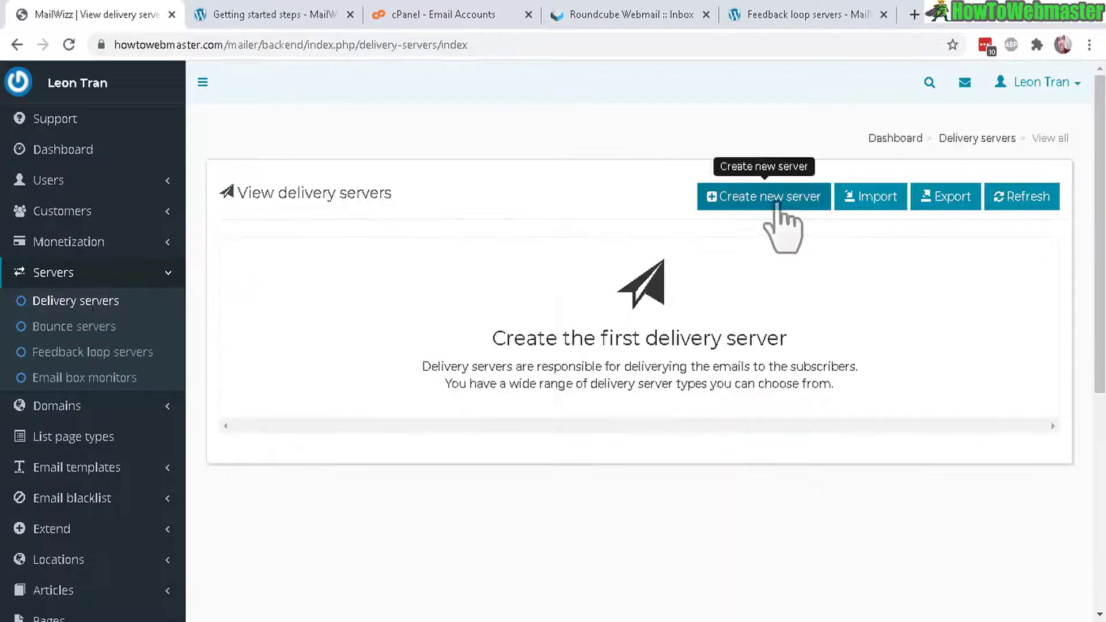
pyautogui.click(776, 203)
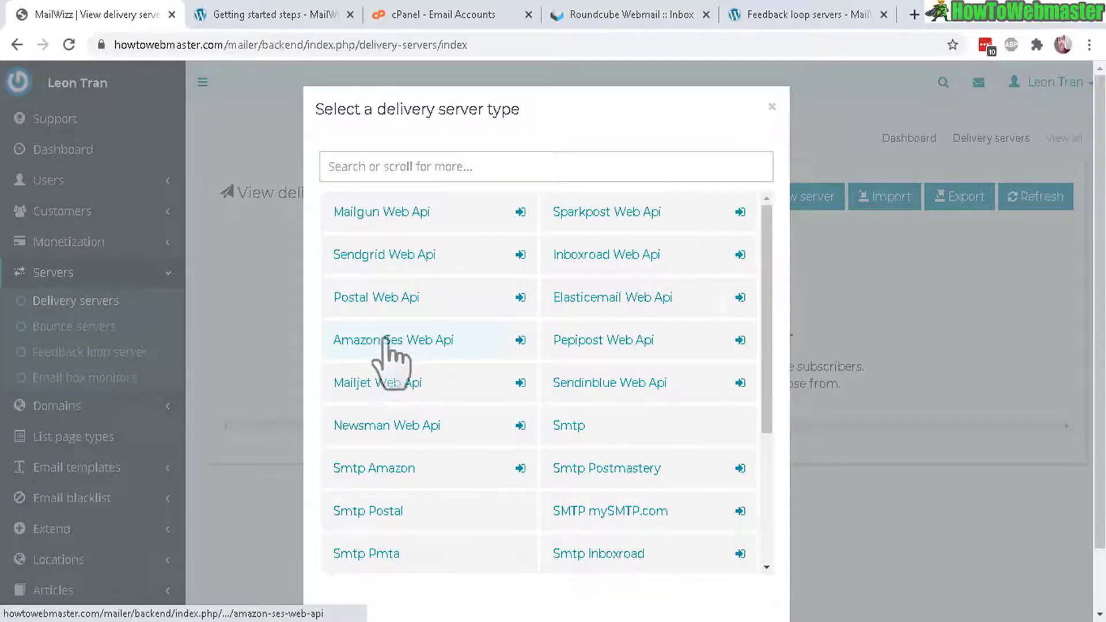
pyautogui.scroll(-4, 387, 345)
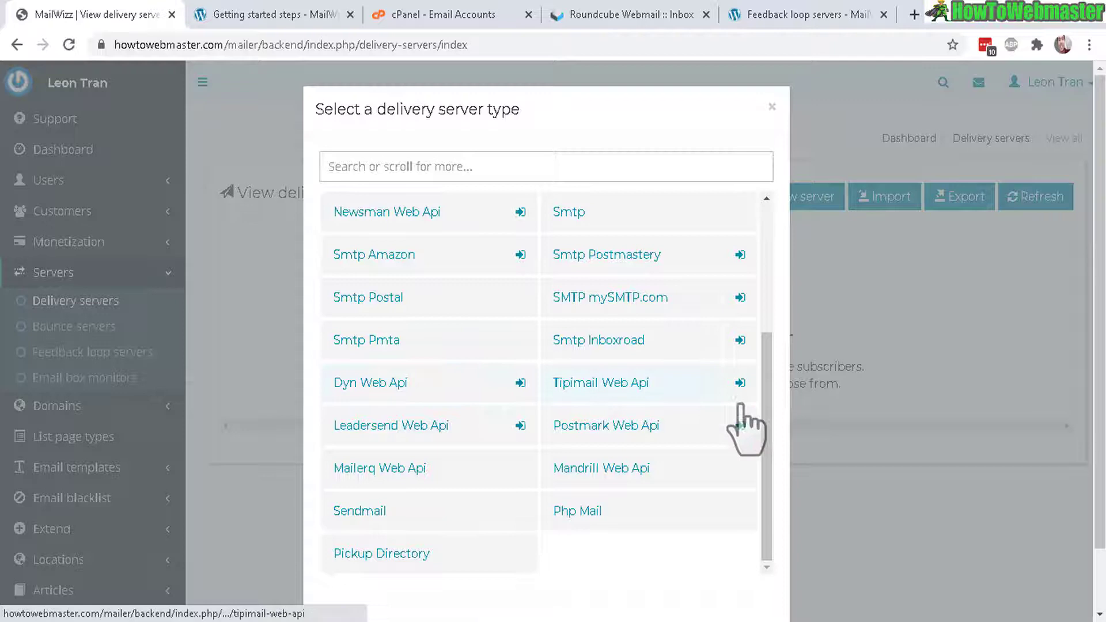
pyautogui.moveTo(768, 416); pyautogui.dragTo(769, 280)
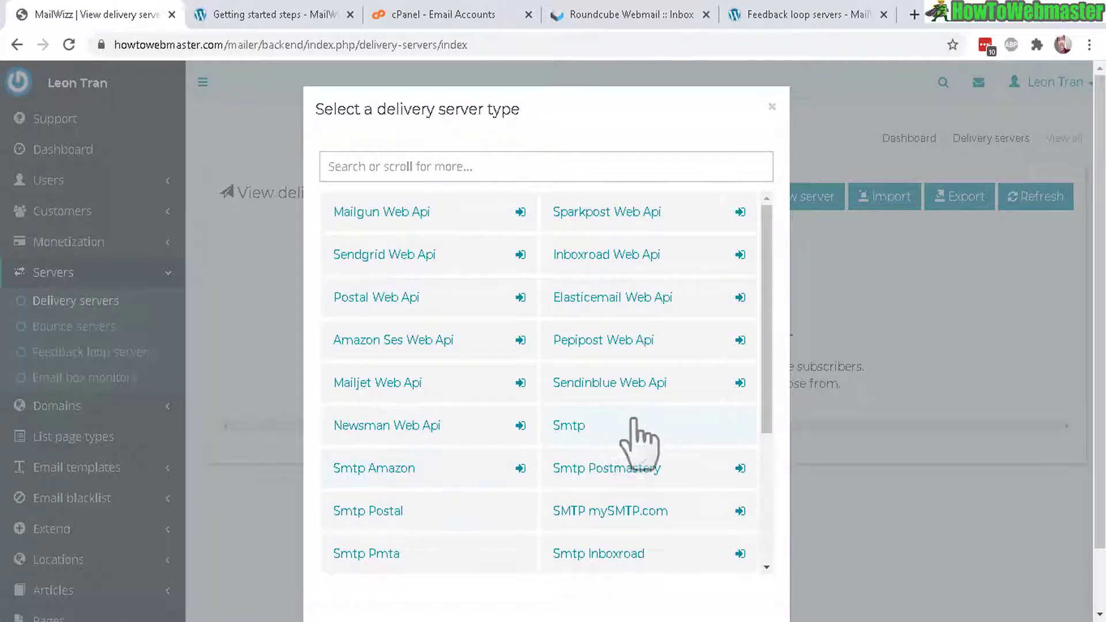
pyautogui.click(581, 431)
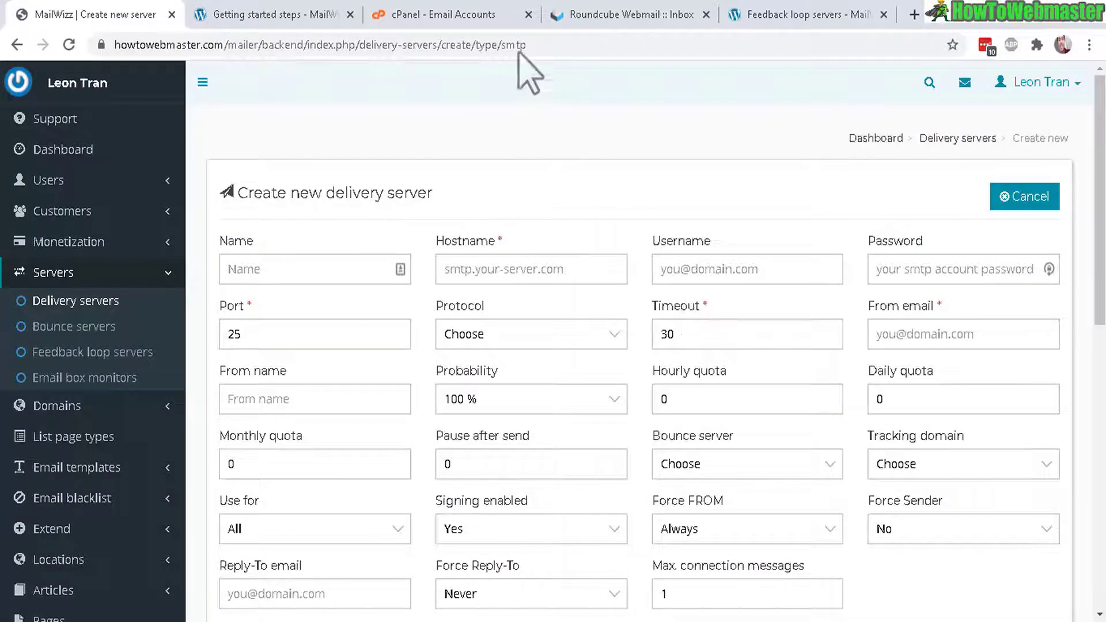
# - Check the mailer settings email and name the delivery server Local SMTP
pyautogui.click(605, 17)
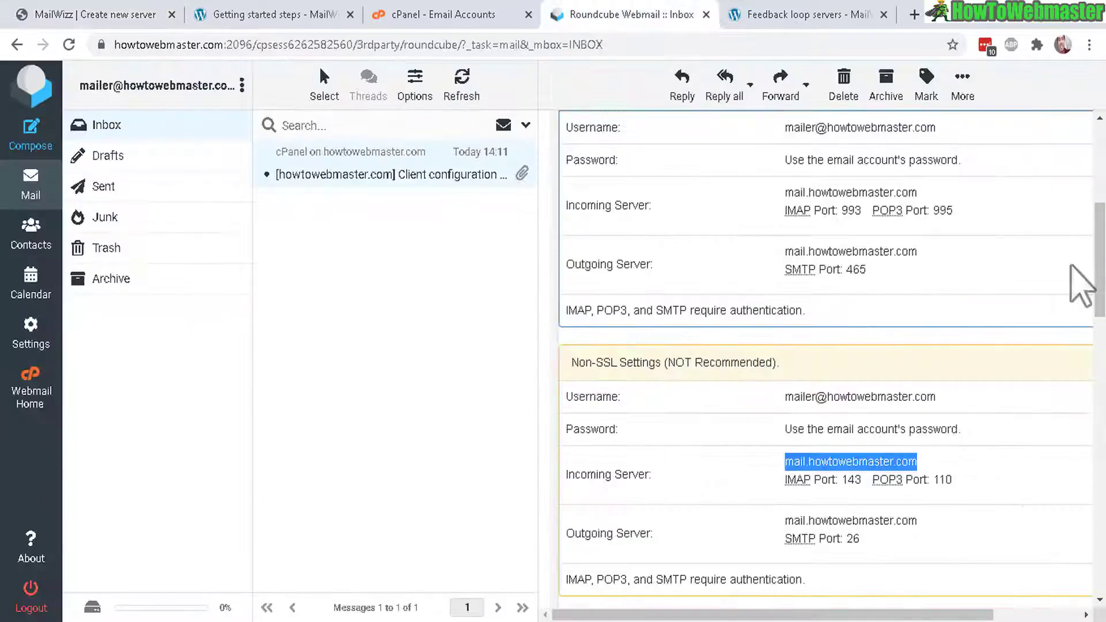
pyautogui.moveTo(1101, 283); pyautogui.dragTo(1100, 228)
pyautogui.scroll(-3, 803, 382)
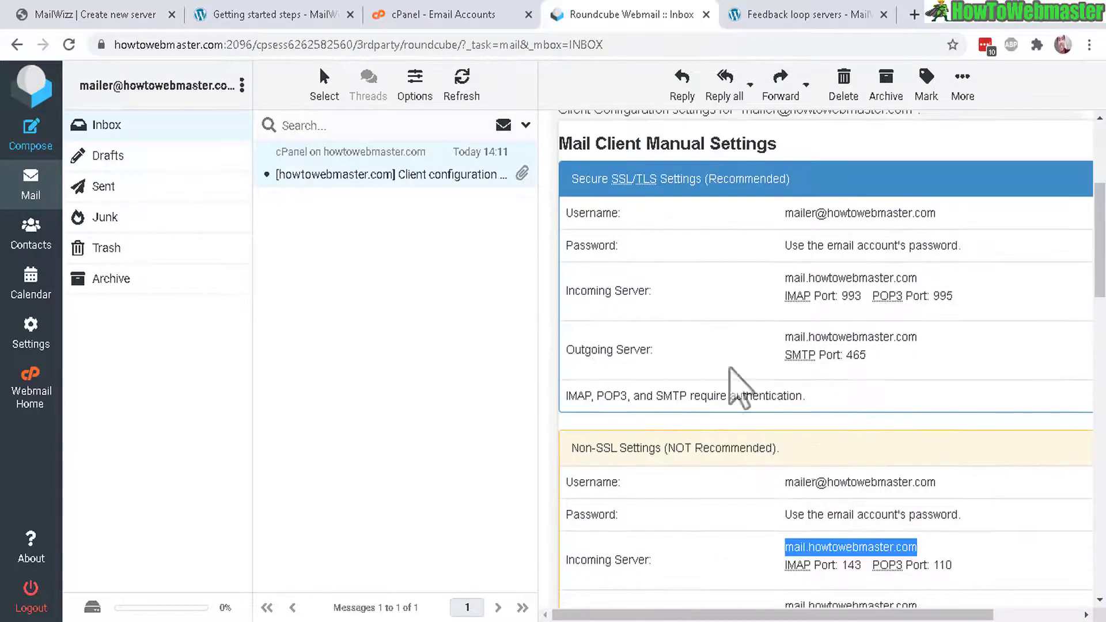
pyautogui.click(107, 3)
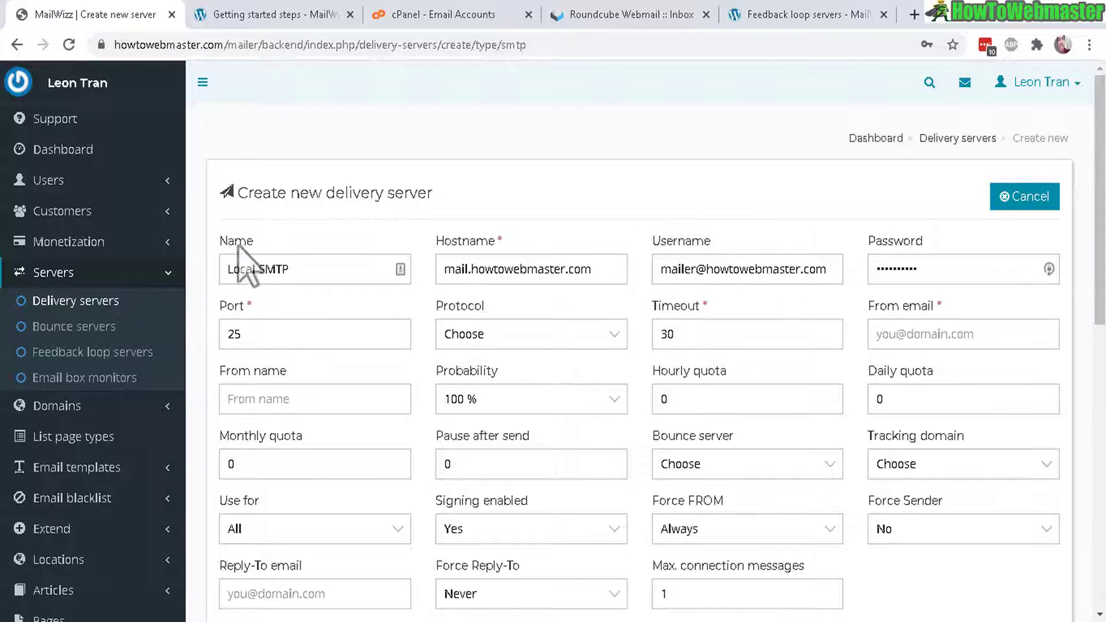
pyautogui.doubleClick(261, 270)
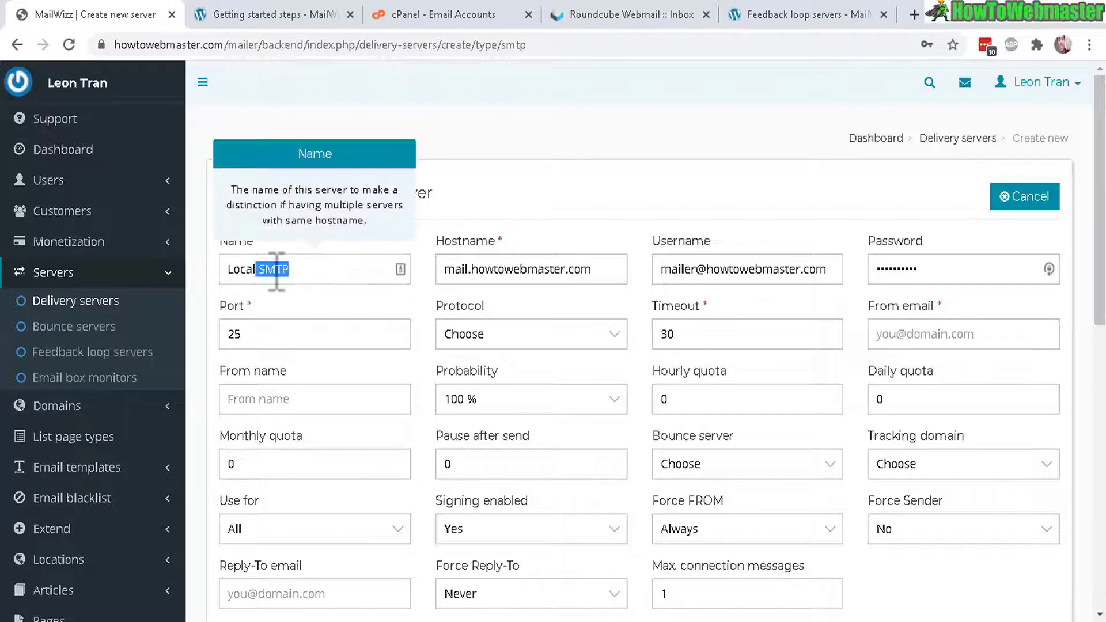
pyautogui.click(588, 133)
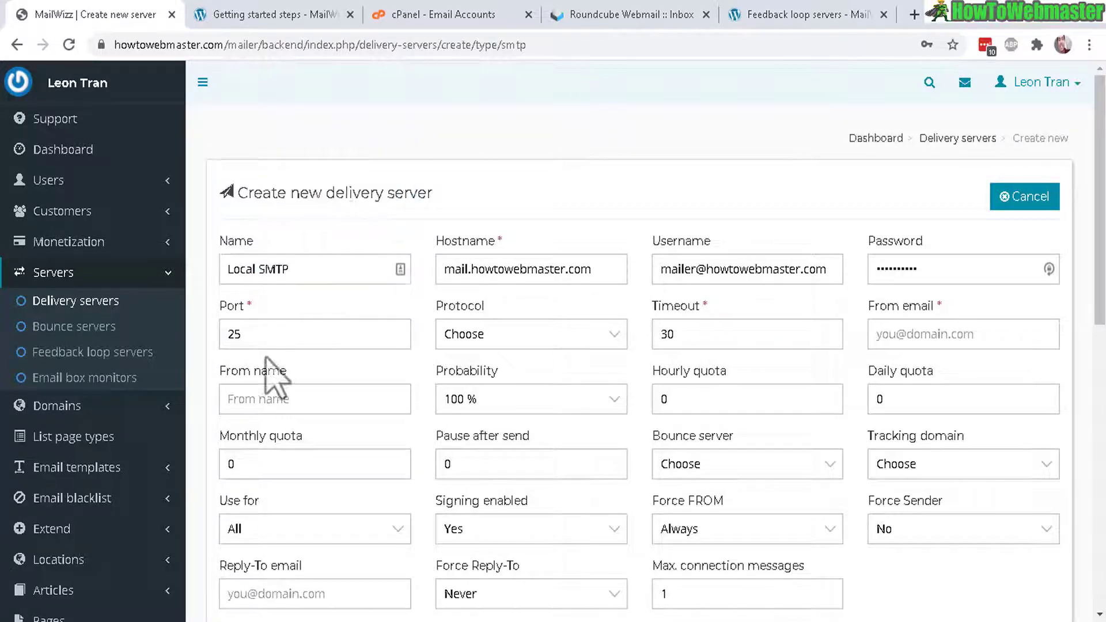
# - Set the server port to the secure outgoing 465 and the protocol to TLS
pyautogui.moveTo(249, 334); pyautogui.dragTo(236, 334)
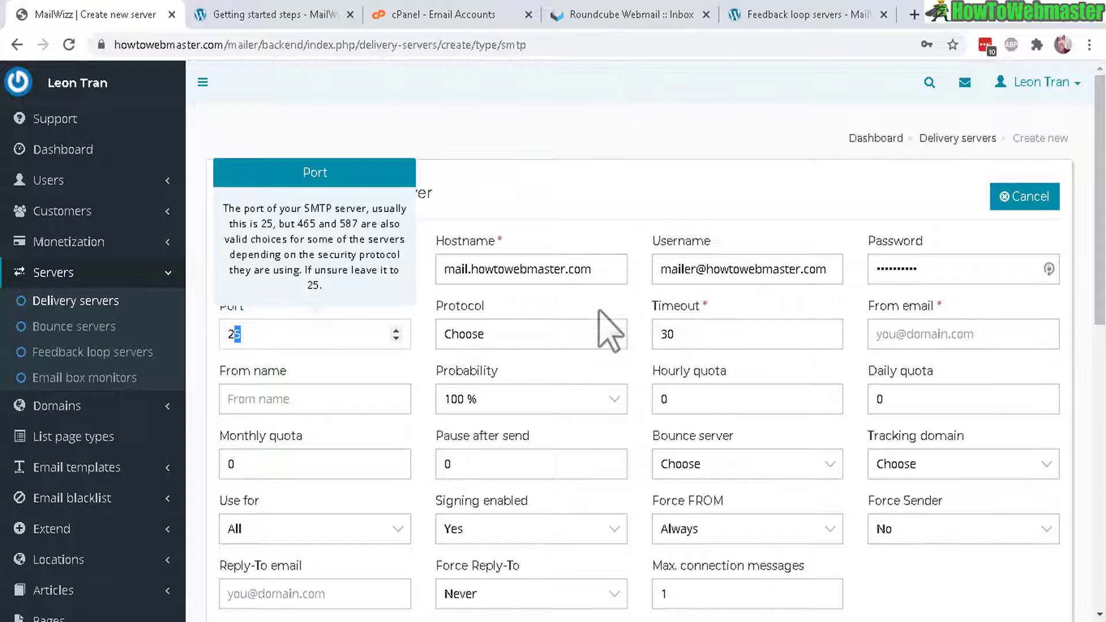
pyautogui.click(631, 14)
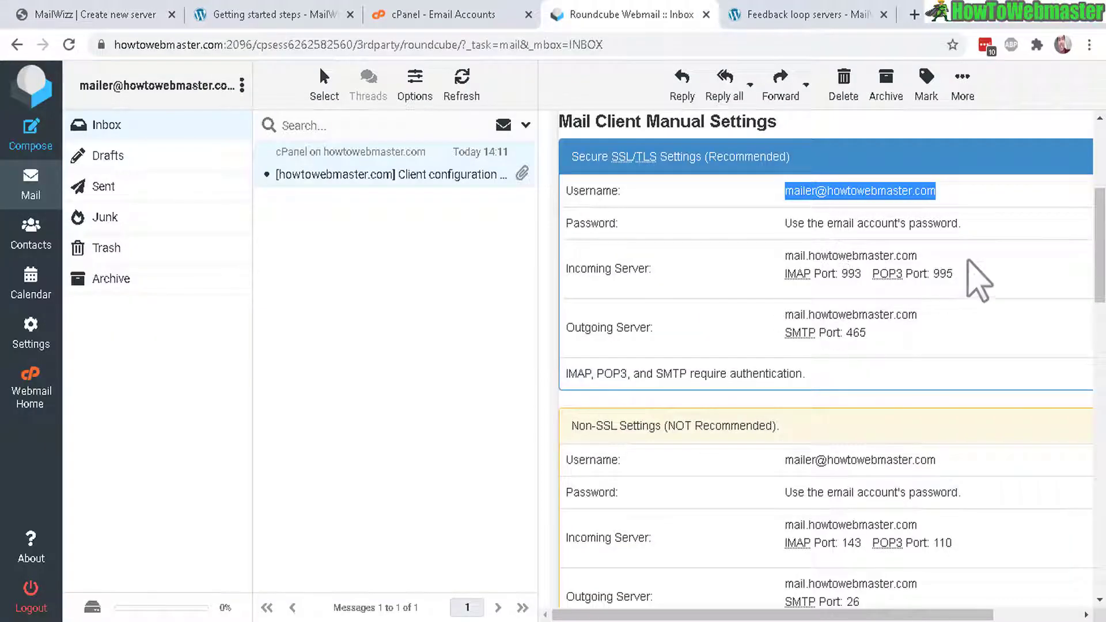
pyautogui.moveTo(610, 156); pyautogui.dragTo(631, 160)
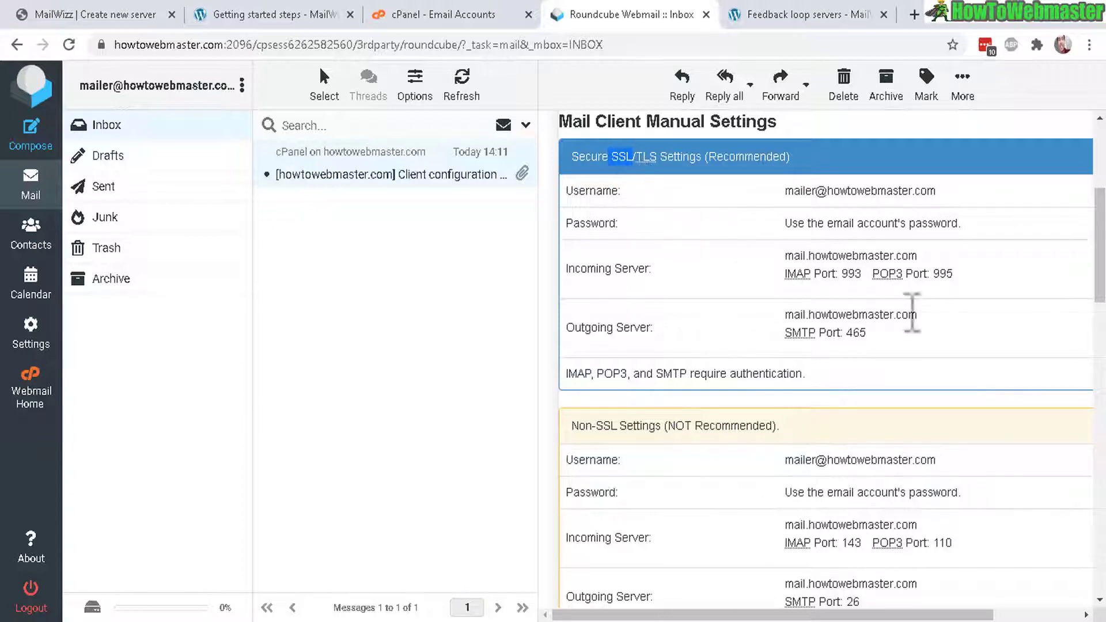
pyautogui.doubleClick(855, 333)
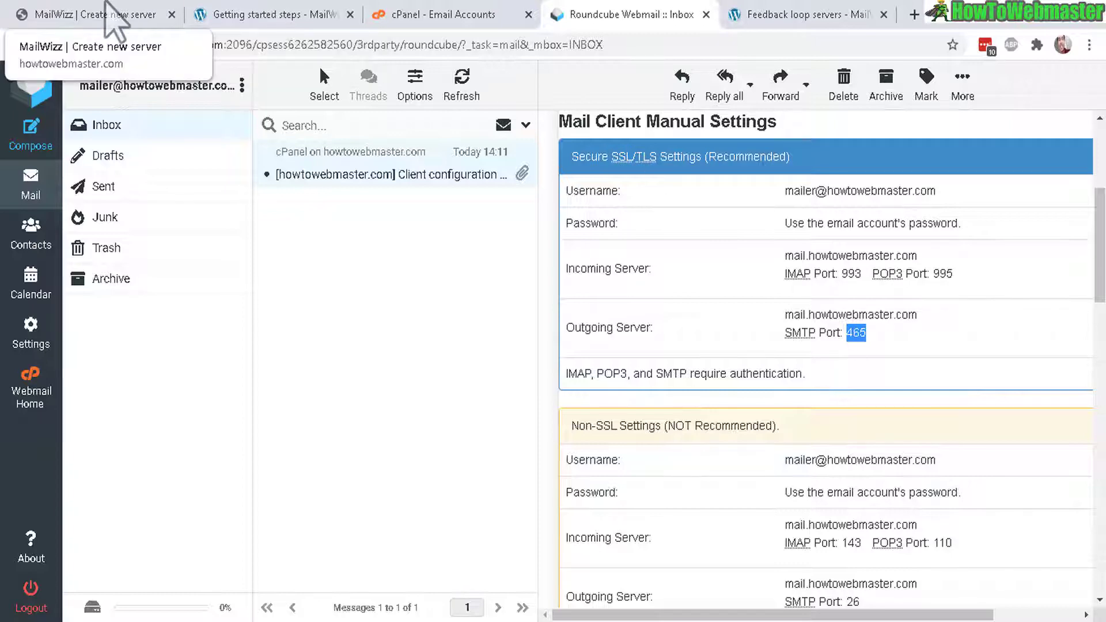
pyautogui.click(35, 16)
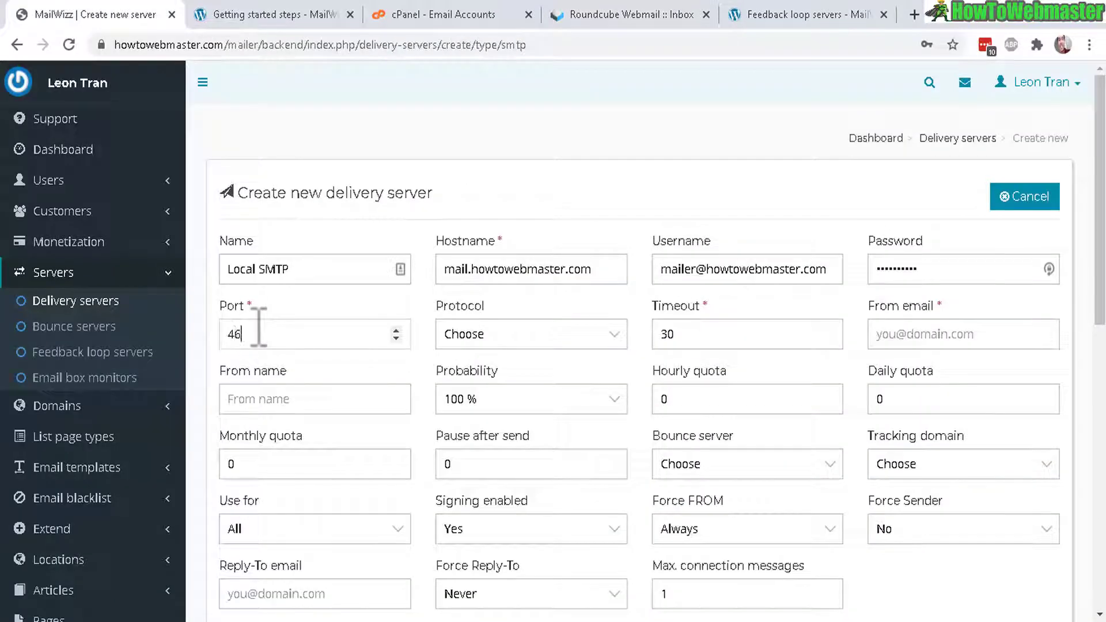
pyautogui.click(614, 333)
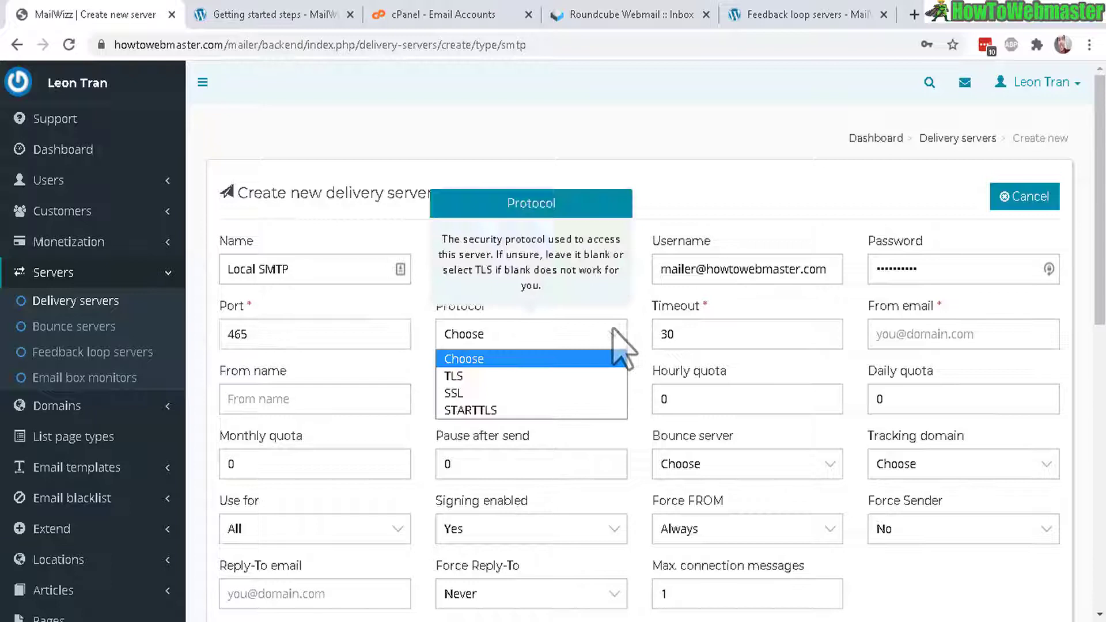
pyautogui.click(474, 377)
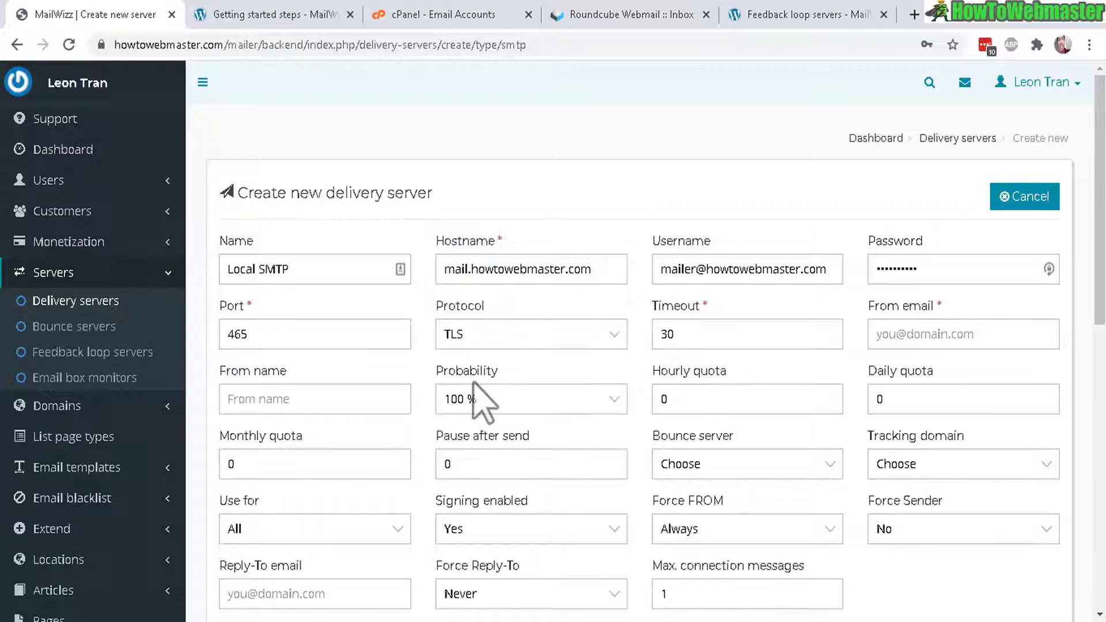
pyautogui.click(589, 340)
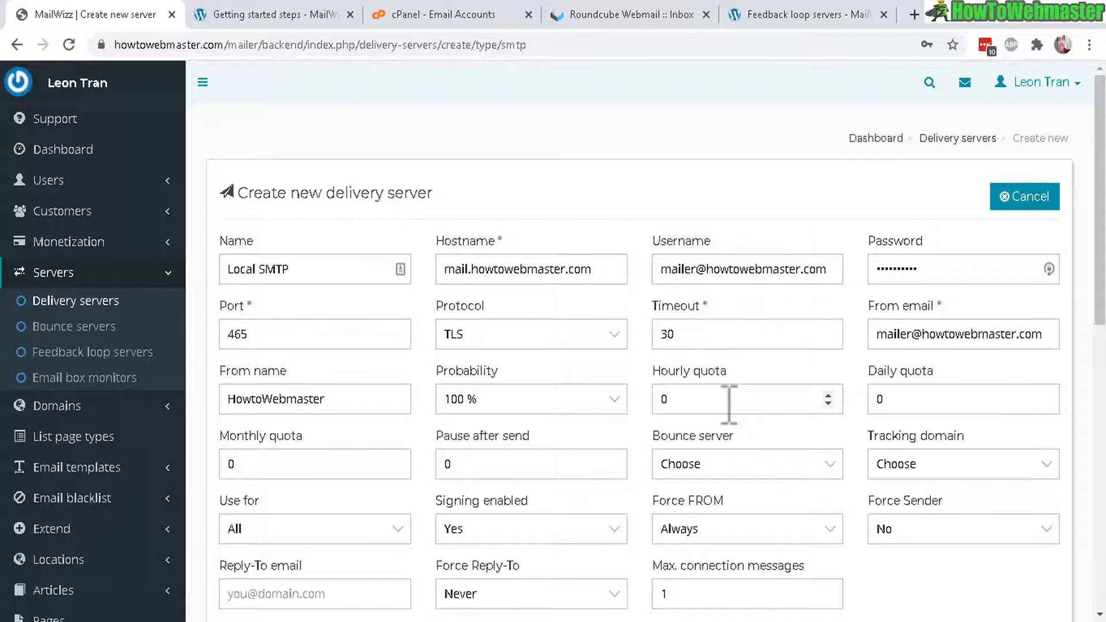
# - Set the hourly quota to 200, daily quota to 10000, and pick the IMAP bounce server
pyautogui.write('200')
pyautogui.press('Tab')
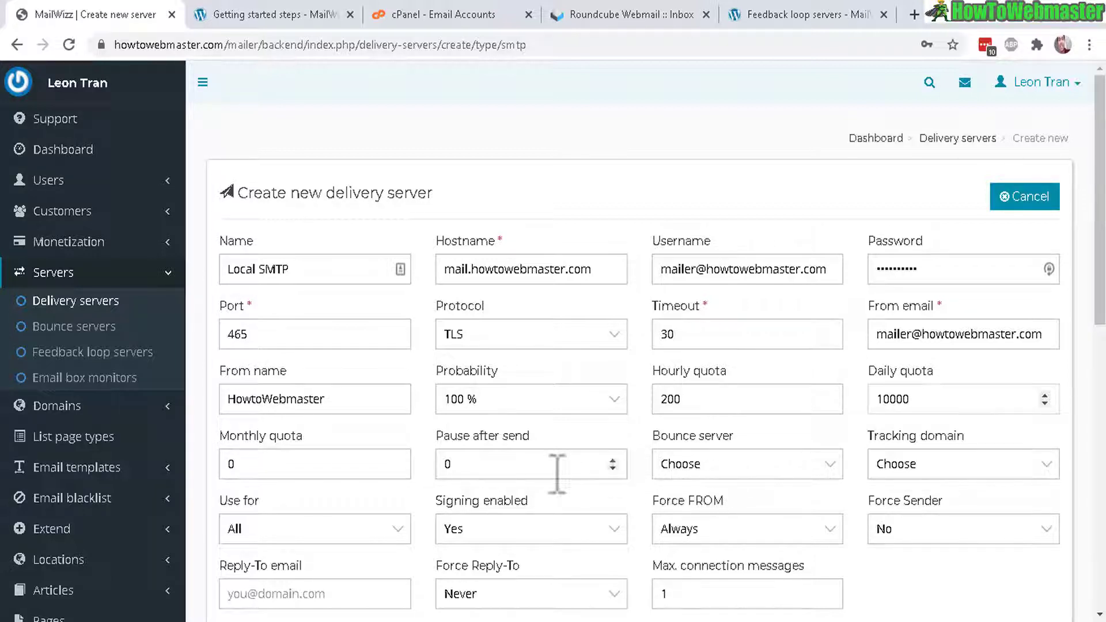
pyautogui.click(819, 469)
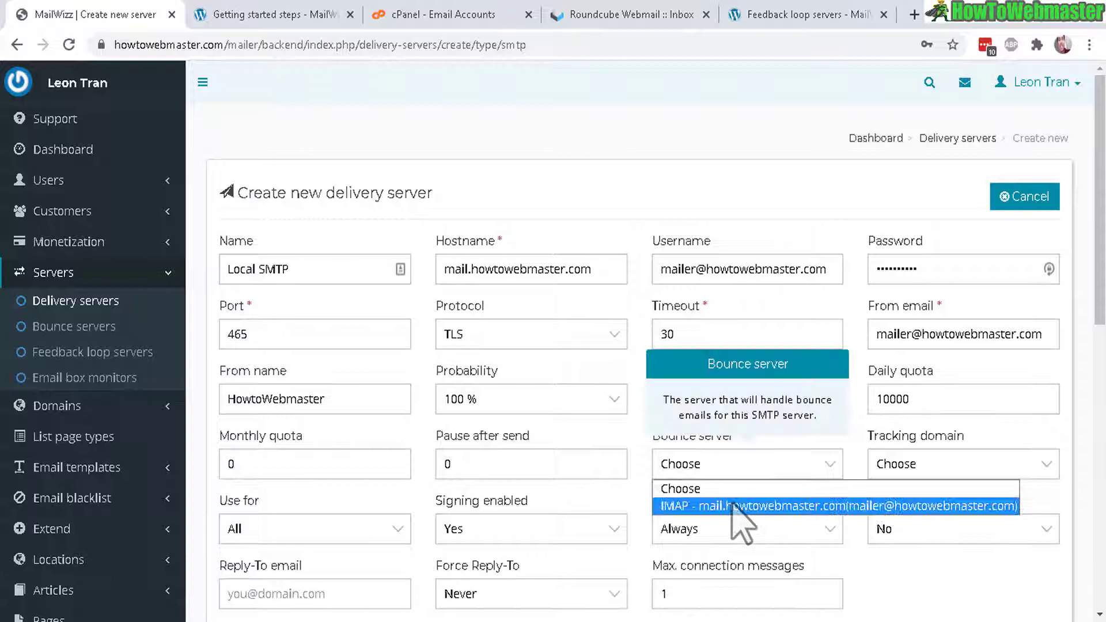
pyautogui.click(736, 507)
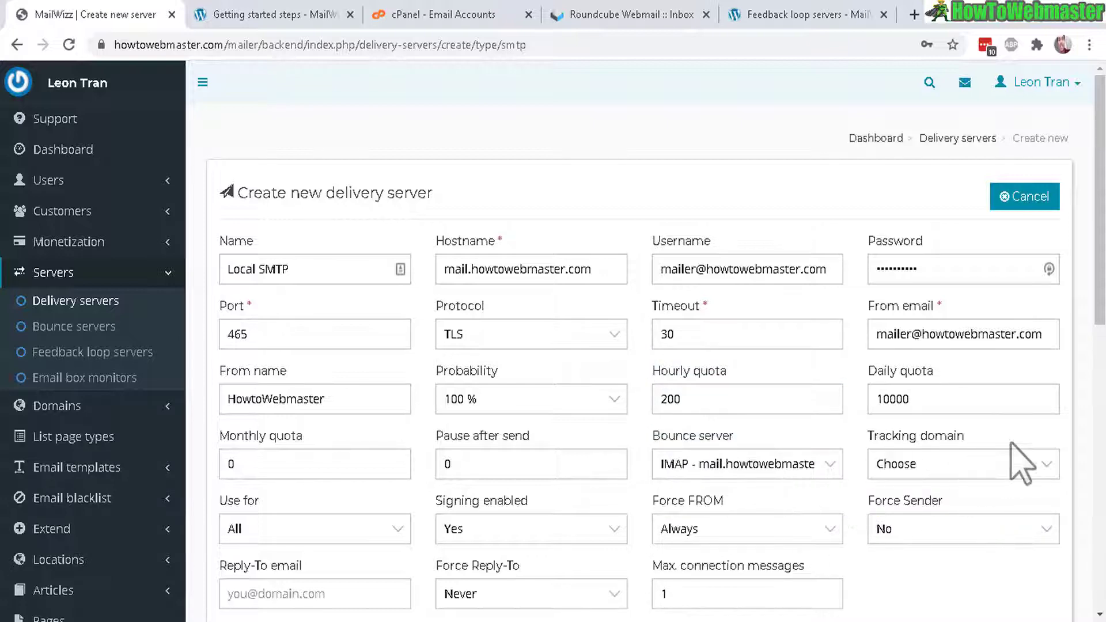
pyautogui.scroll(-3, 847, 333)
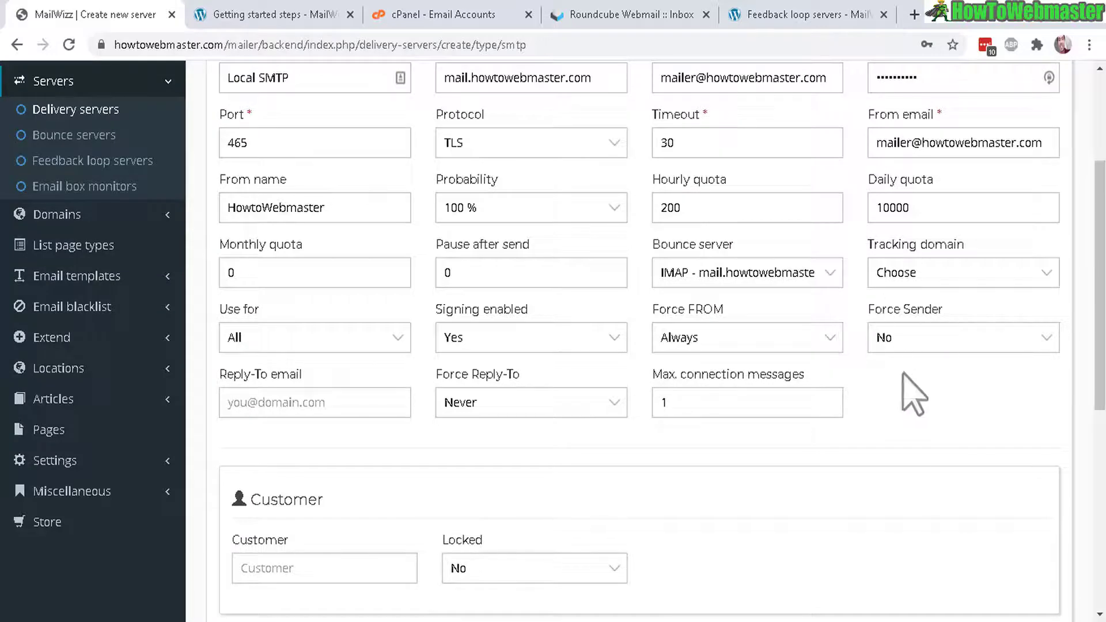
pyautogui.scroll(3, 1100, 259)
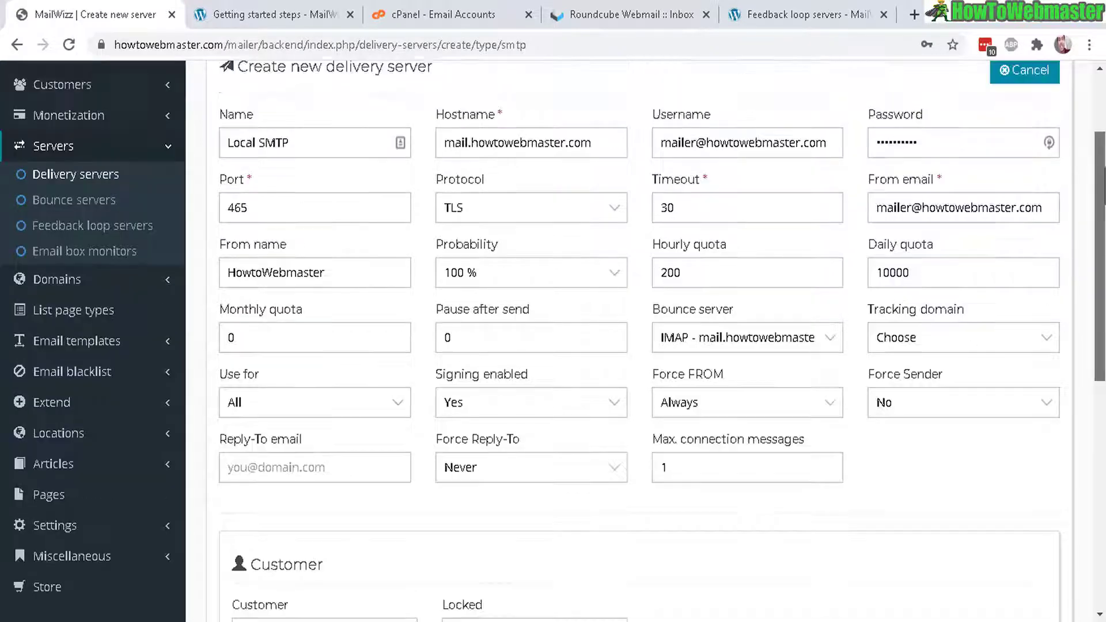
# - Send a validation email to test the server, which fails with a port 465 timeout
pyautogui.moveTo(1100, 260); pyautogui.dragTo(1099, 541)
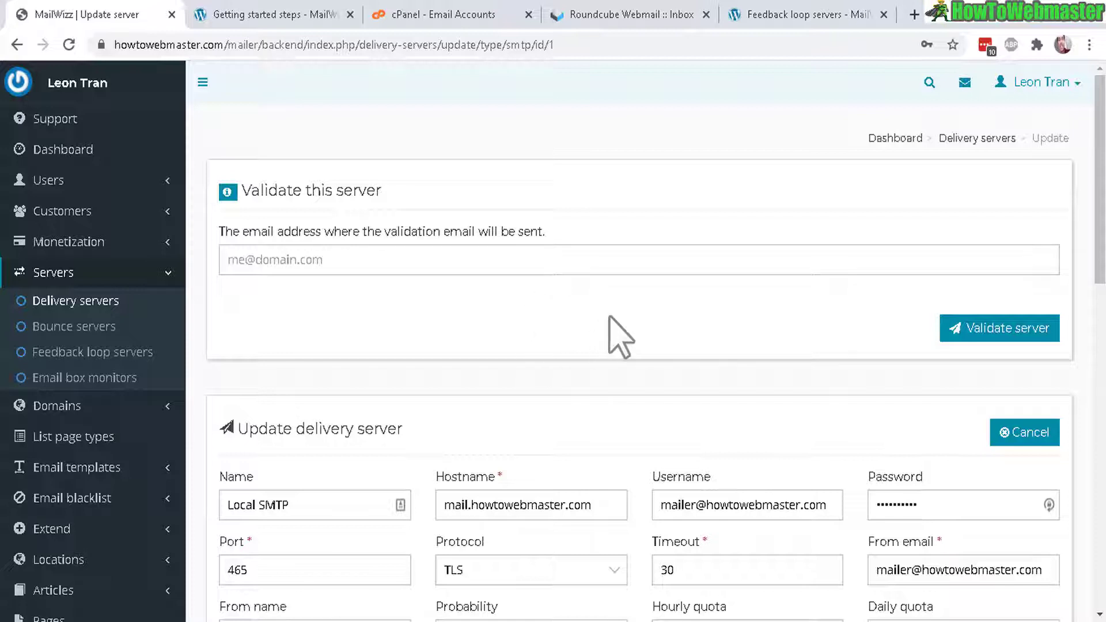
pyautogui.hotkey('ctrl', 'v')
pyautogui.click(993, 330)
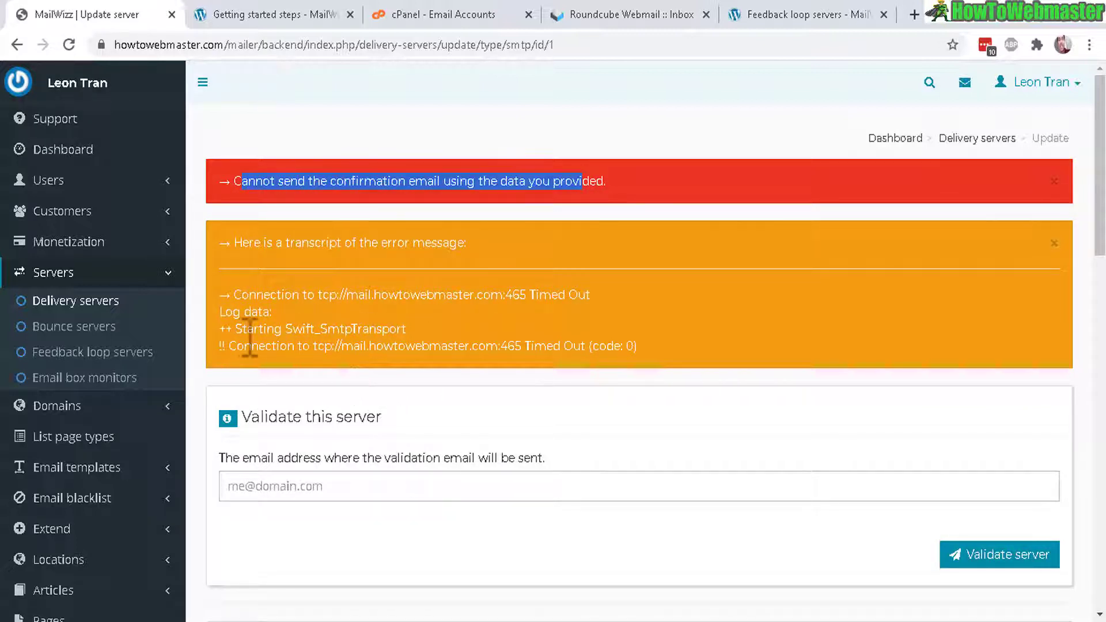
pyautogui.moveTo(491, 295); pyautogui.dragTo(626, 299)
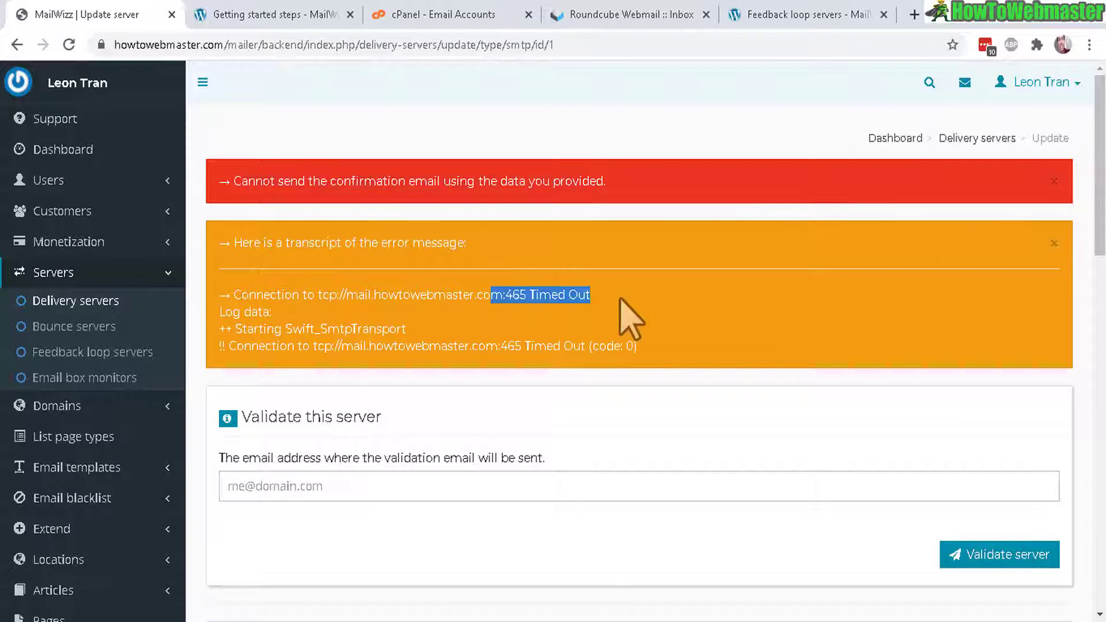
pyautogui.scroll(-10, 622, 298)
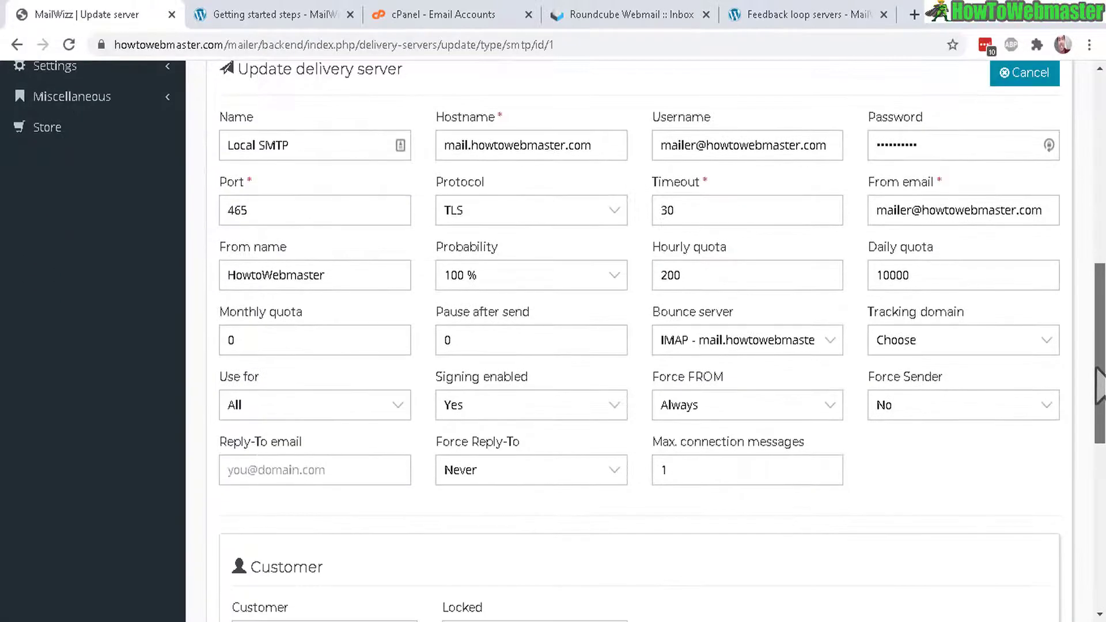
# - Switch the protocol to SSL and save, getting the check-your-mailbox confirmation prompt
pyautogui.click(594, 209)
pyautogui.click(521, 269)
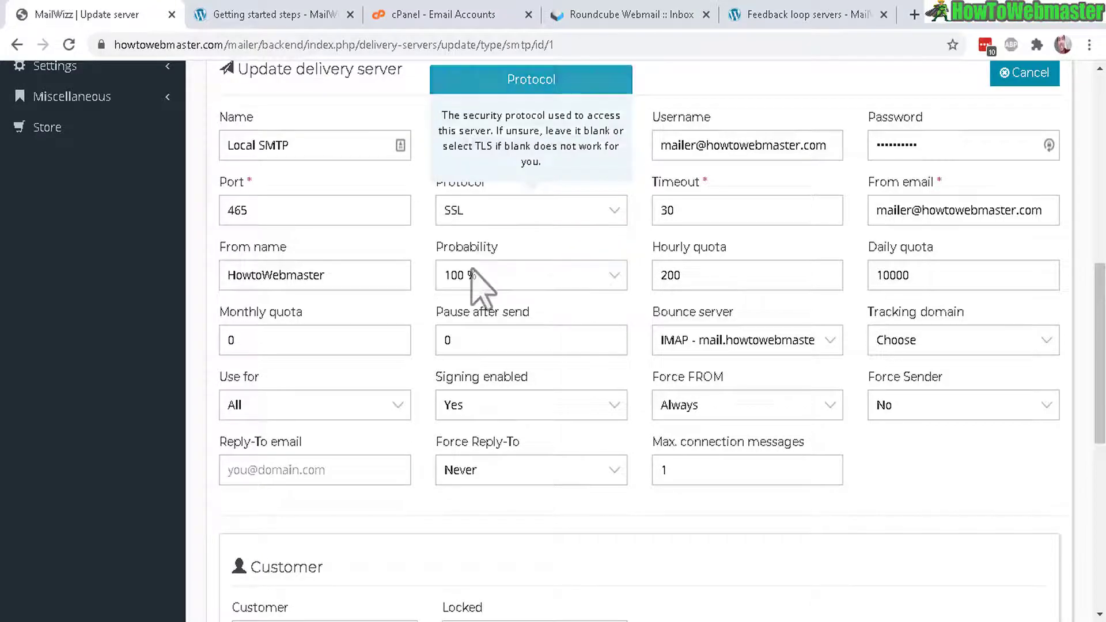
pyautogui.scroll(-7, 524, 279)
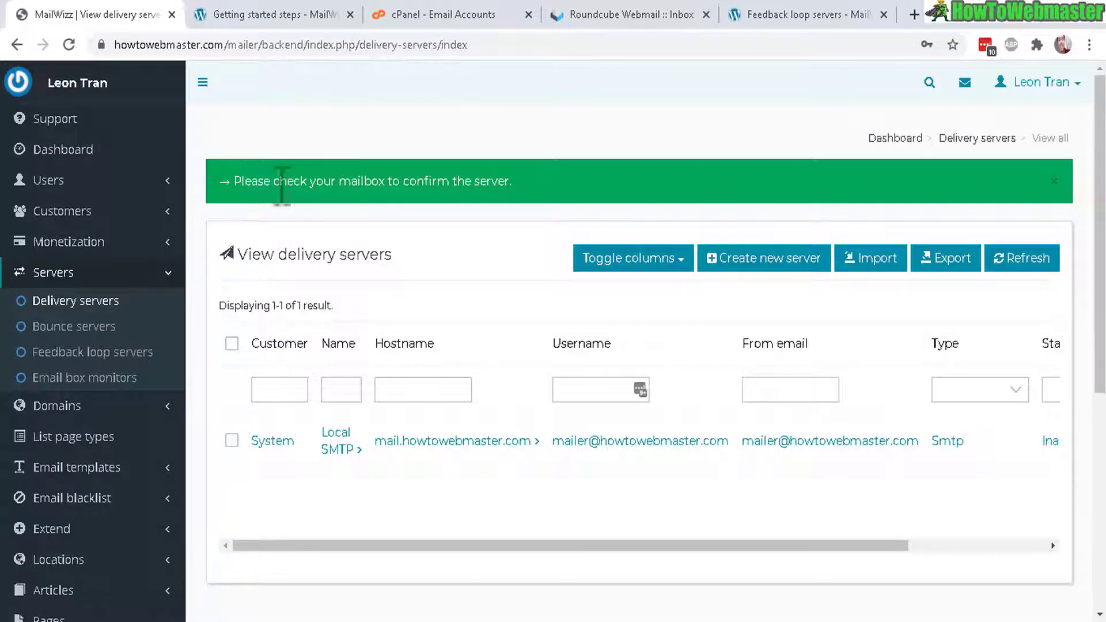
pyautogui.moveTo(415, 184); pyautogui.dragTo(533, 201)
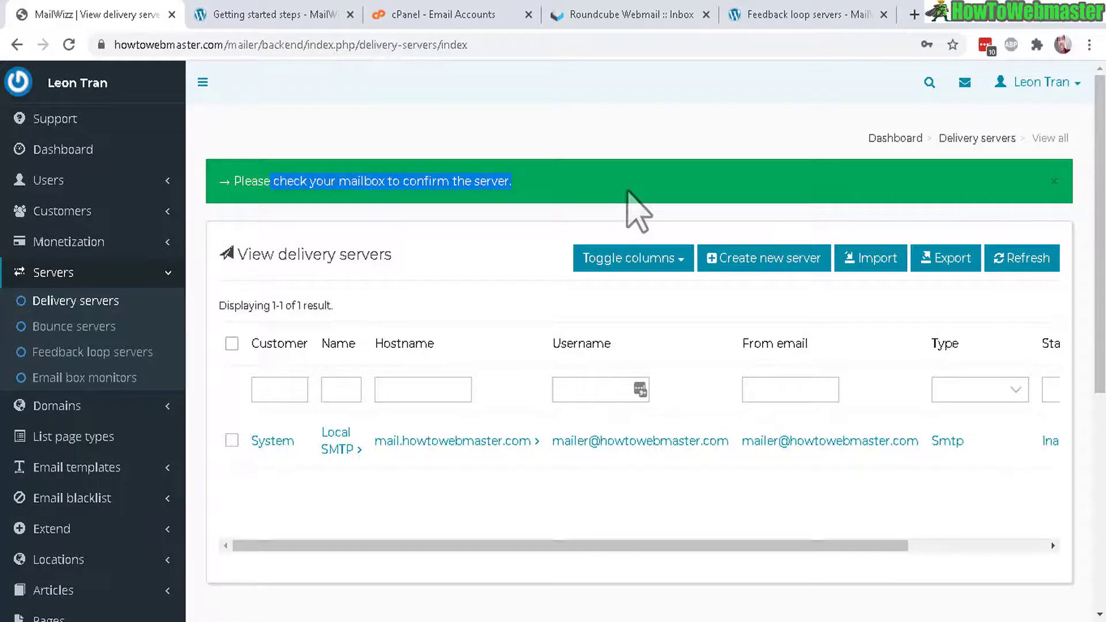
# - Follow the link in the 'Please validate this server' email so Local SMTP becomes active
pyautogui.hotkey('ctrl', '3')
pyautogui.moveTo(118, 445); pyautogui.dragTo(314, 459)
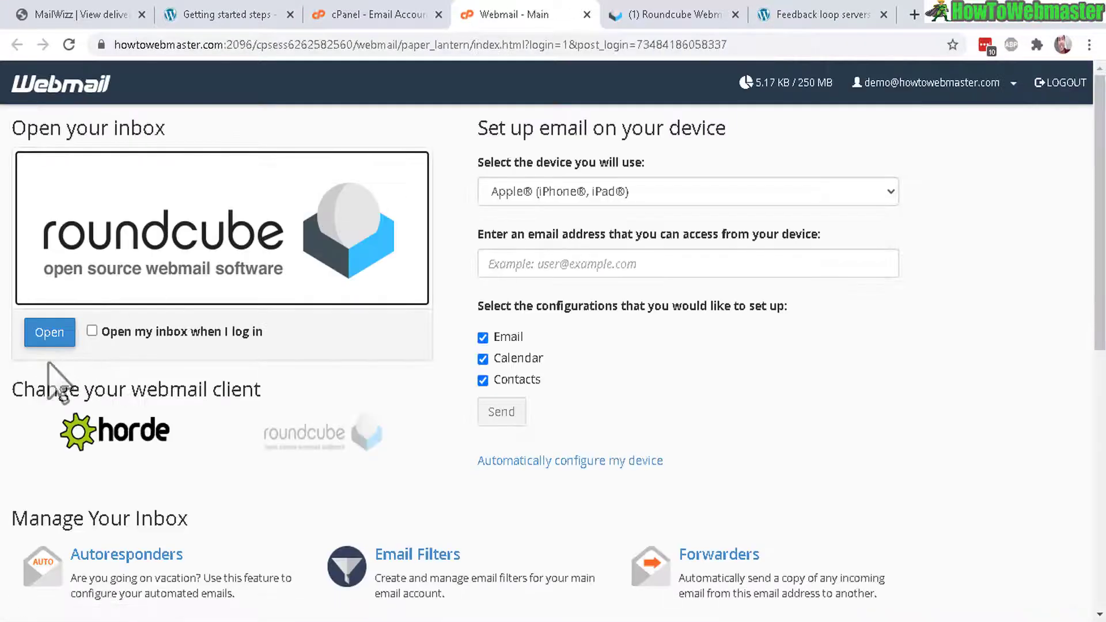
pyautogui.click(49, 339)
pyautogui.click(294, 170)
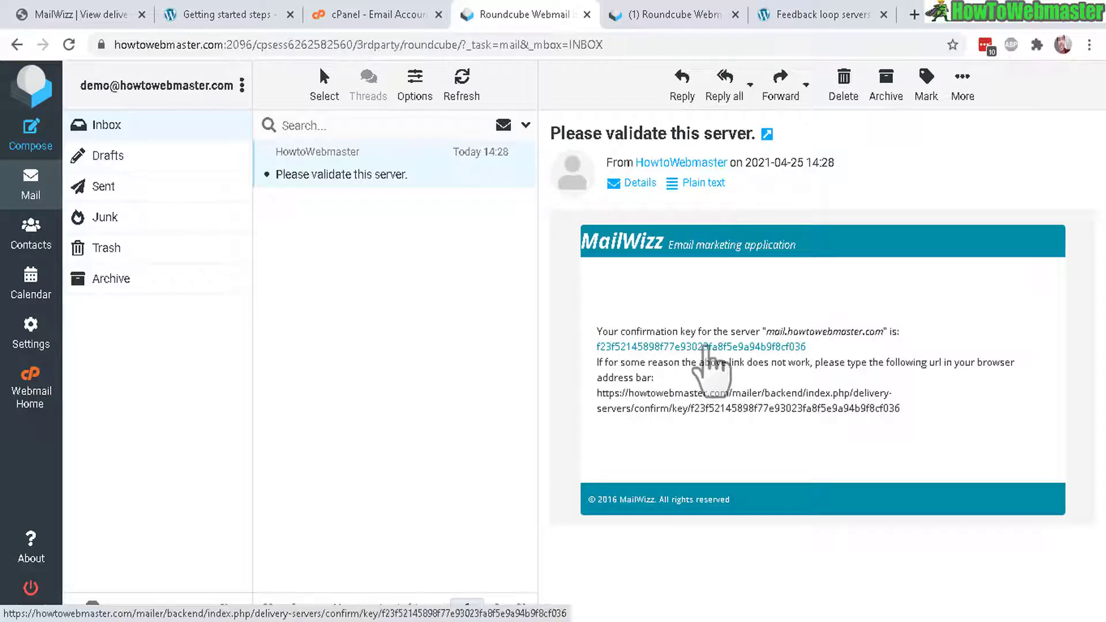
pyautogui.click(778, 347)
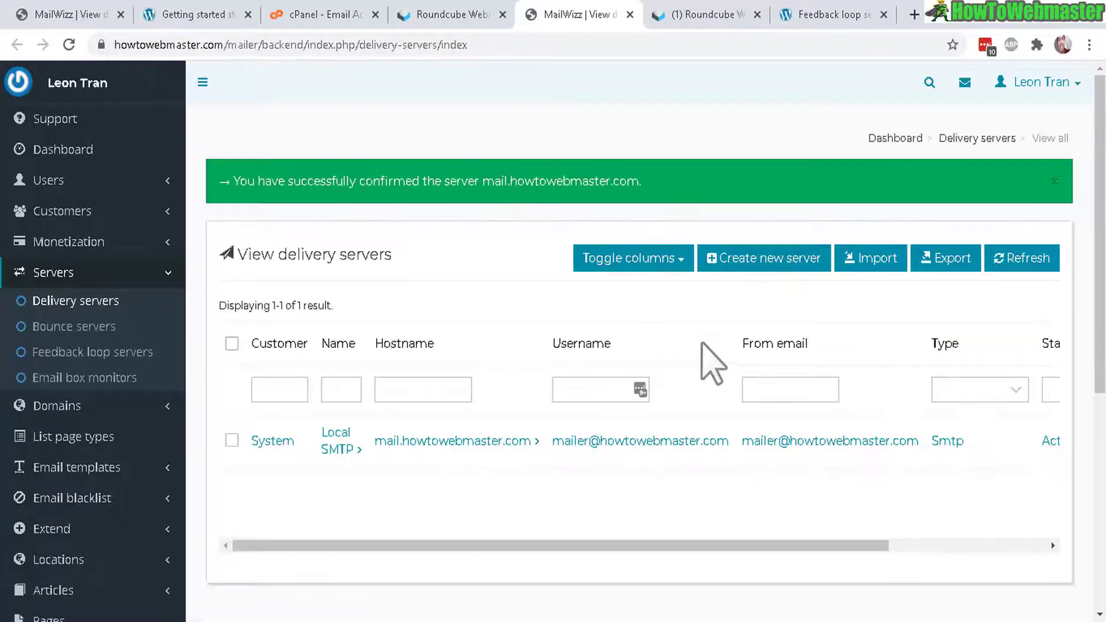
pyautogui.moveTo(258, 181); pyautogui.dragTo(593, 181)
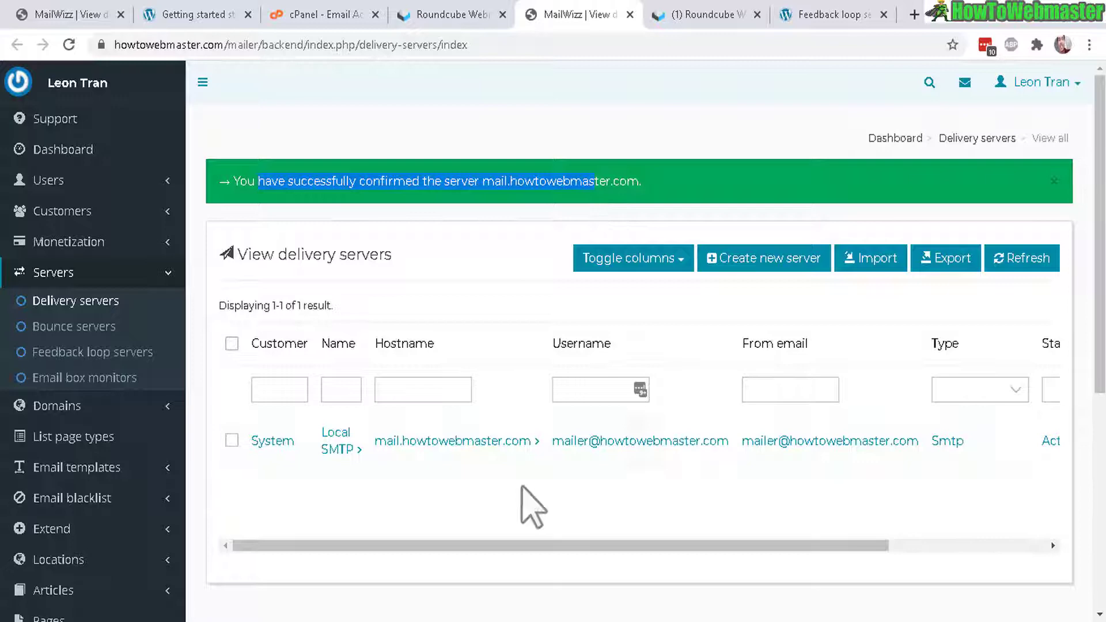
pyautogui.click(82, 302)
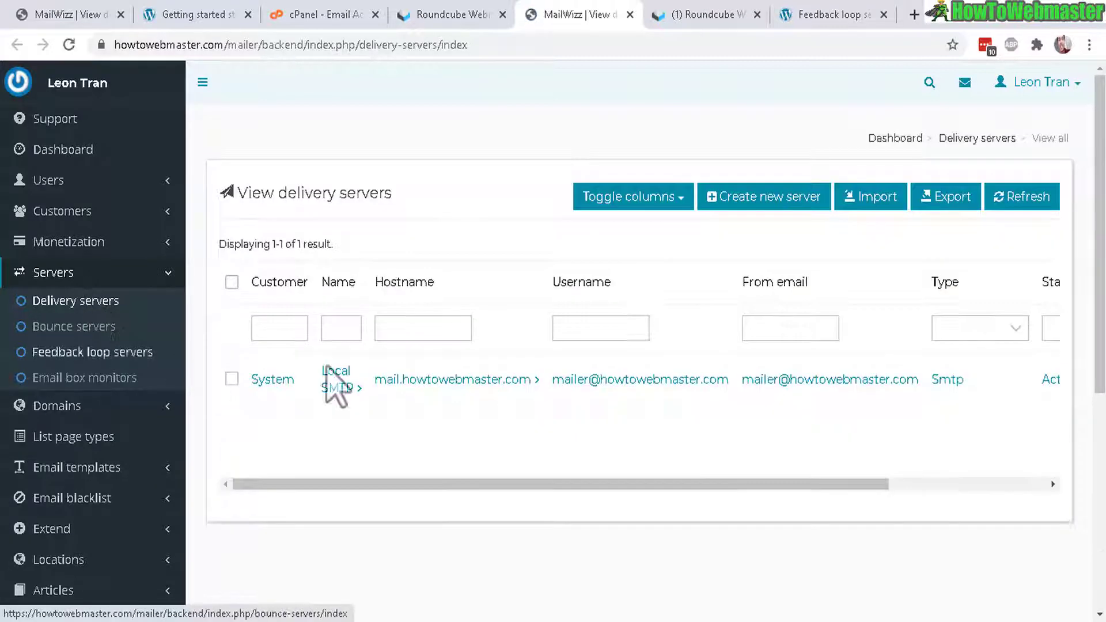
# - Start another delivery server while glancing over the MailWizz, knowledge-base and Roundcube tabs
pyautogui.click(785, 207)
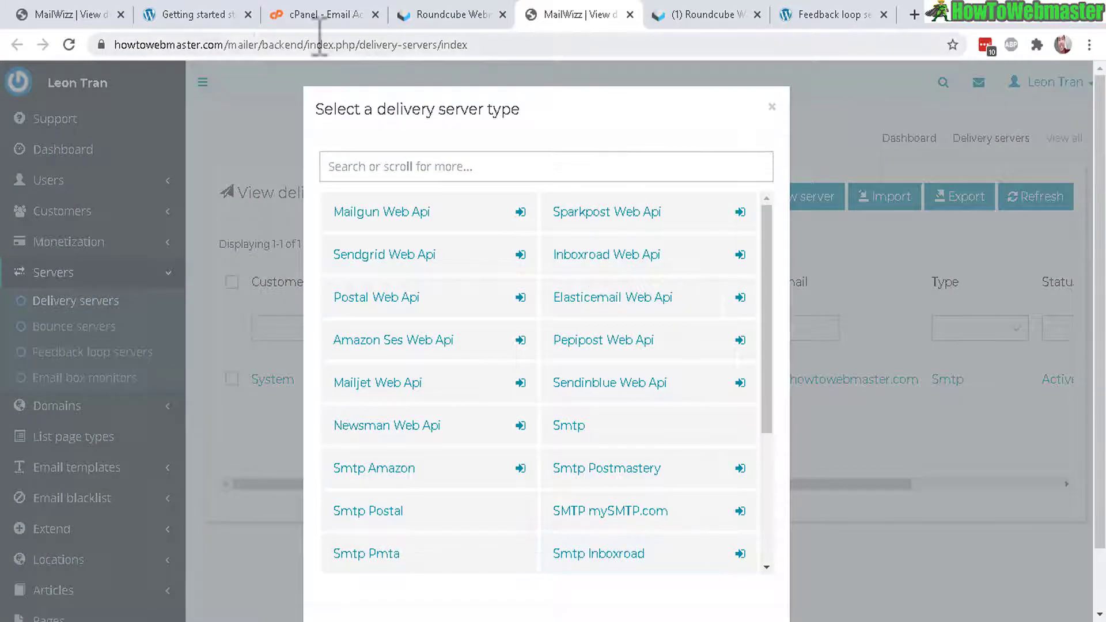
pyautogui.click(122, 6)
pyautogui.click(167, 15)
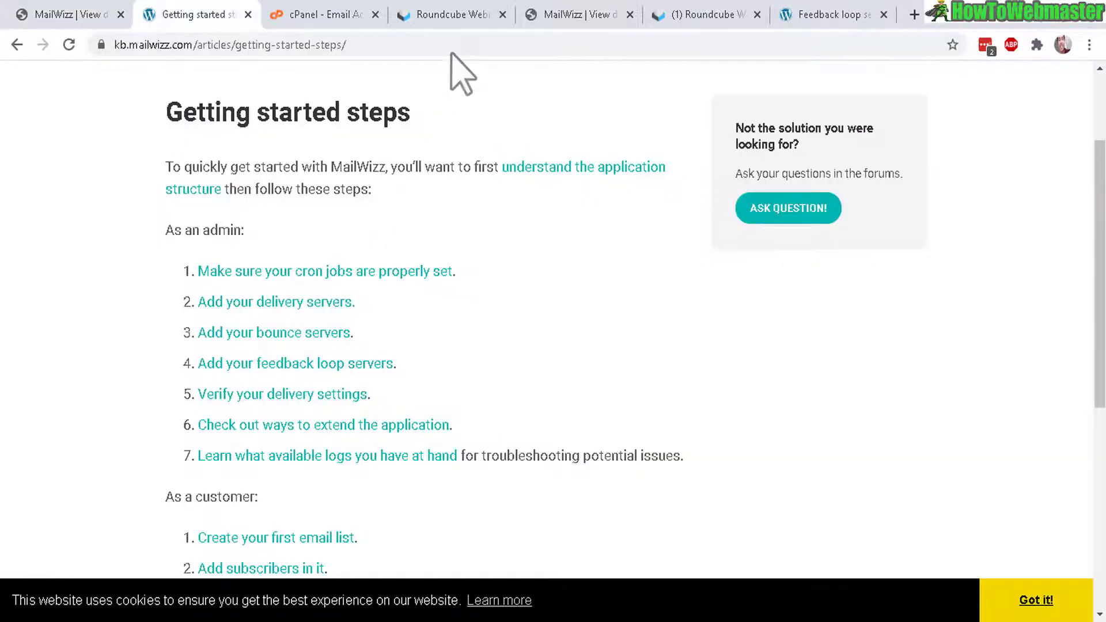
pyautogui.click(448, 4)
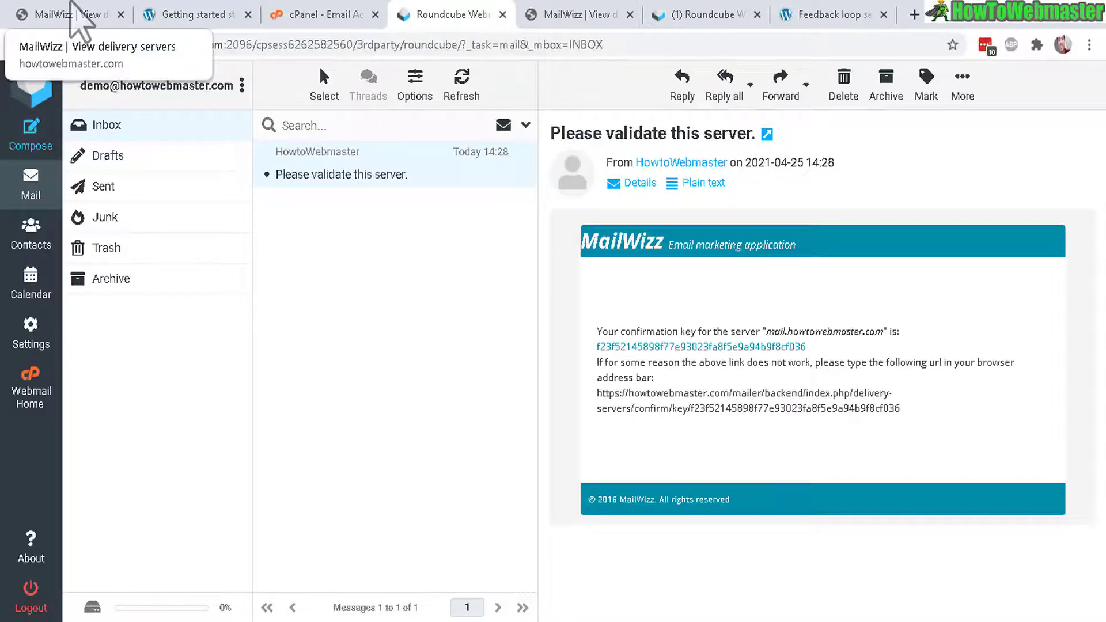
pyautogui.click(74, 13)
# - Pick Mailgun Web Api and inspect its Api key field without saving
pyautogui.click(754, 261)
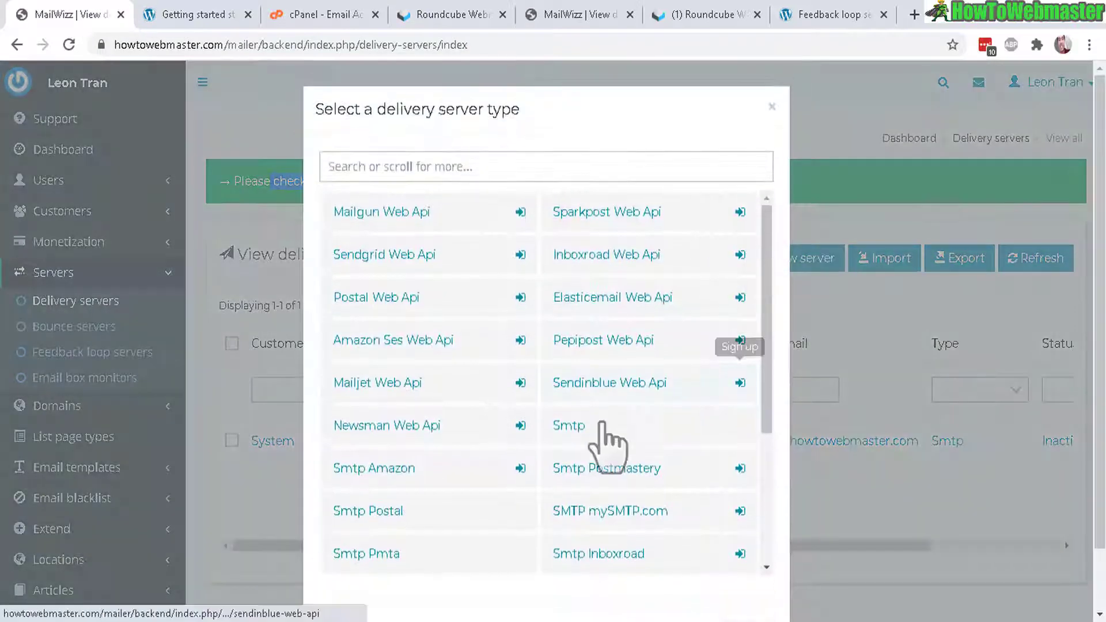
pyautogui.click(411, 212)
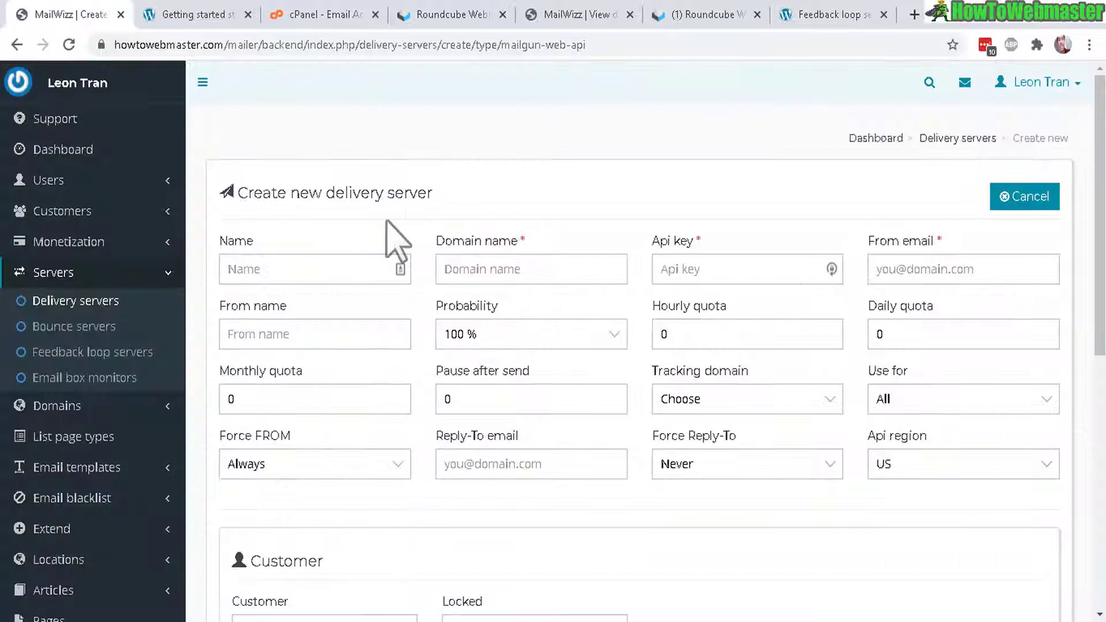
pyautogui.click(741, 268)
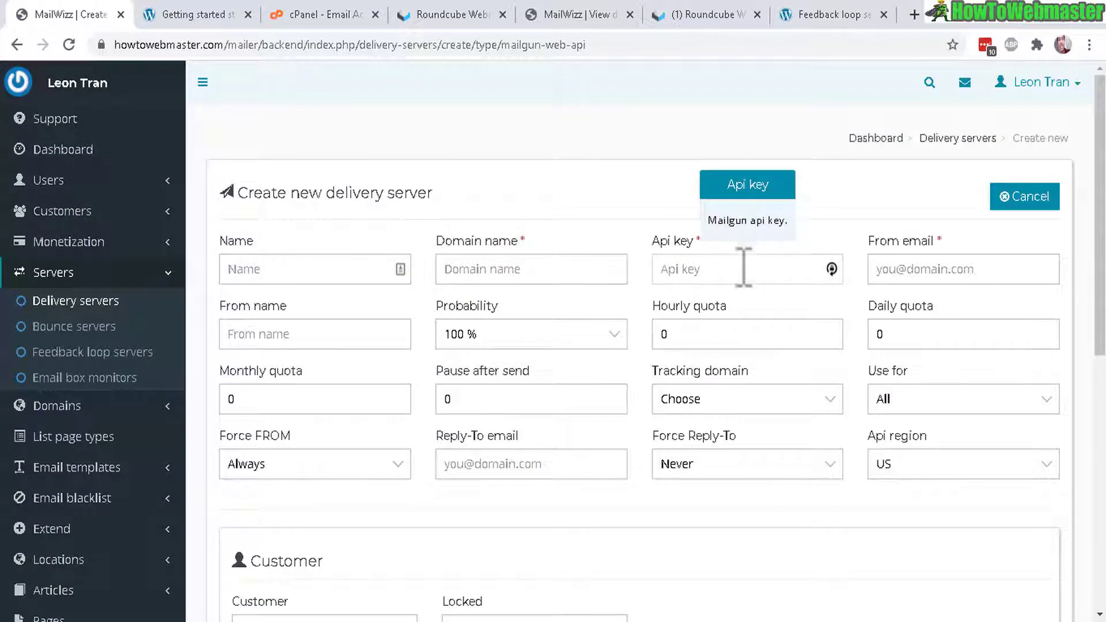
pyautogui.click(66, 309)
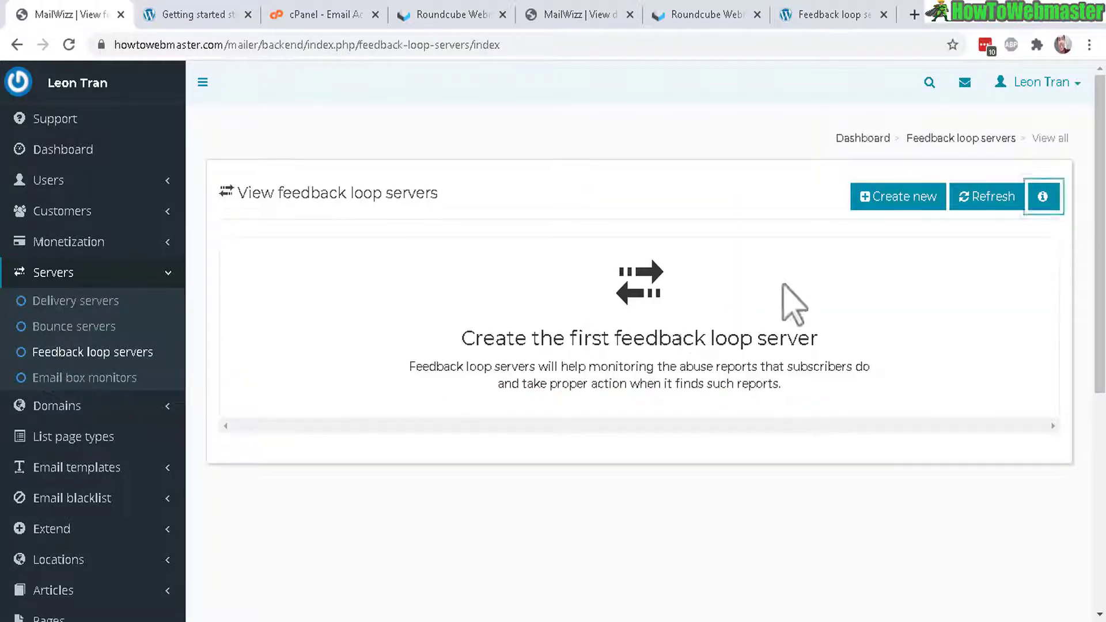
# - Start a new feedback loop server and note the abuse, postmaster and fbl addresses
pyautogui.click(888, 199)
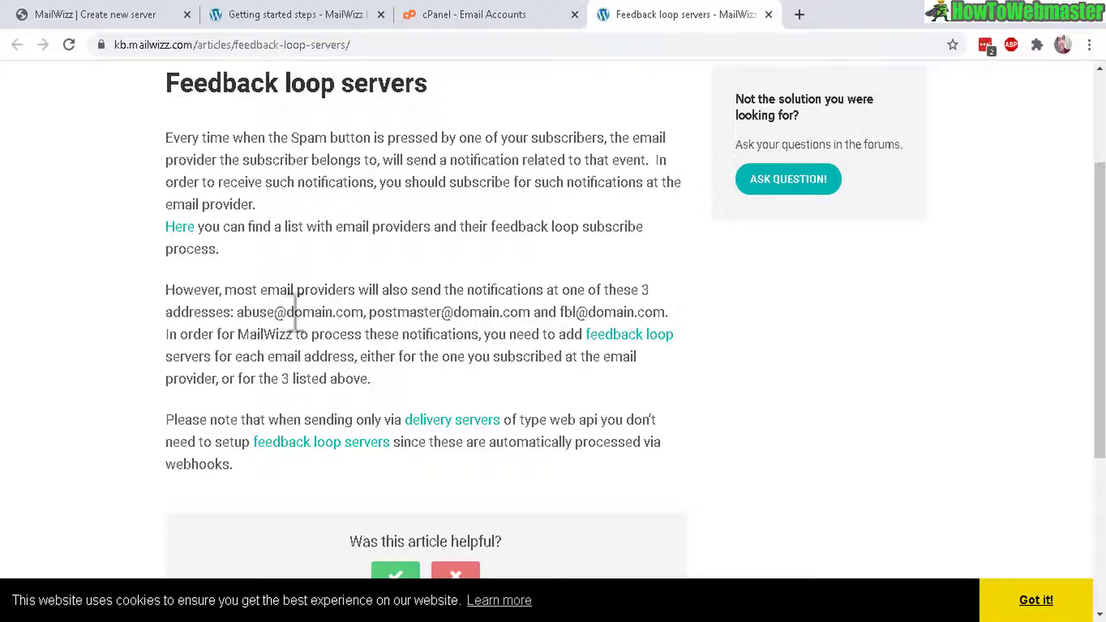
pyautogui.moveTo(236, 312); pyautogui.dragTo(663, 311)
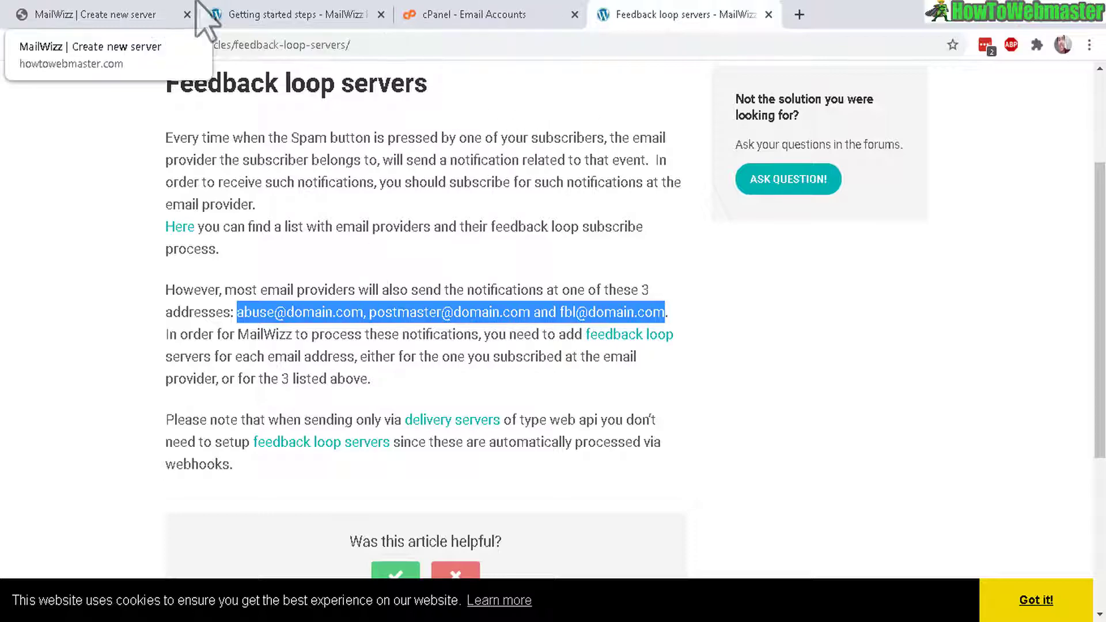
pyautogui.click(528, 14)
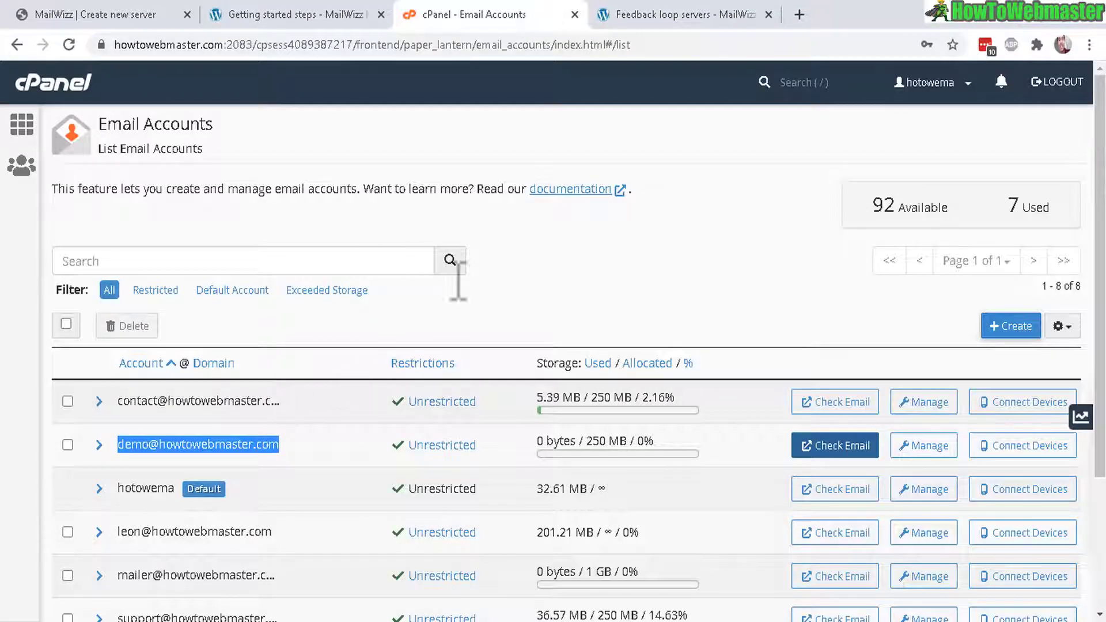
# - Start a new cPanel email account with the username abuse on howtowebmaster.com
pyautogui.click(1011, 326)
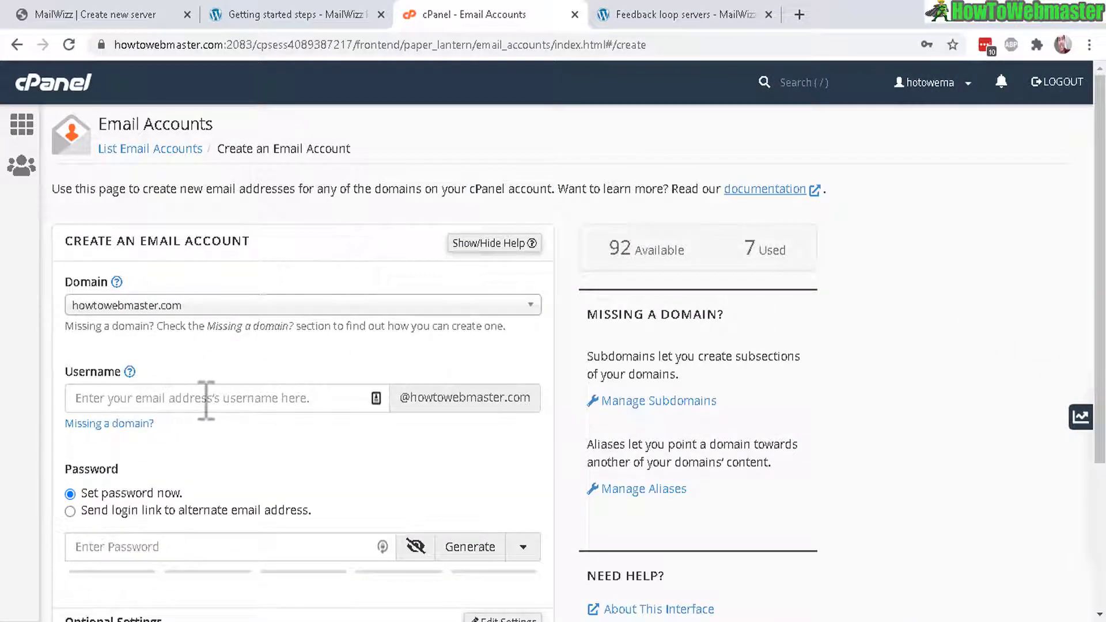
pyautogui.click(206, 398)
pyautogui.write('abuse')
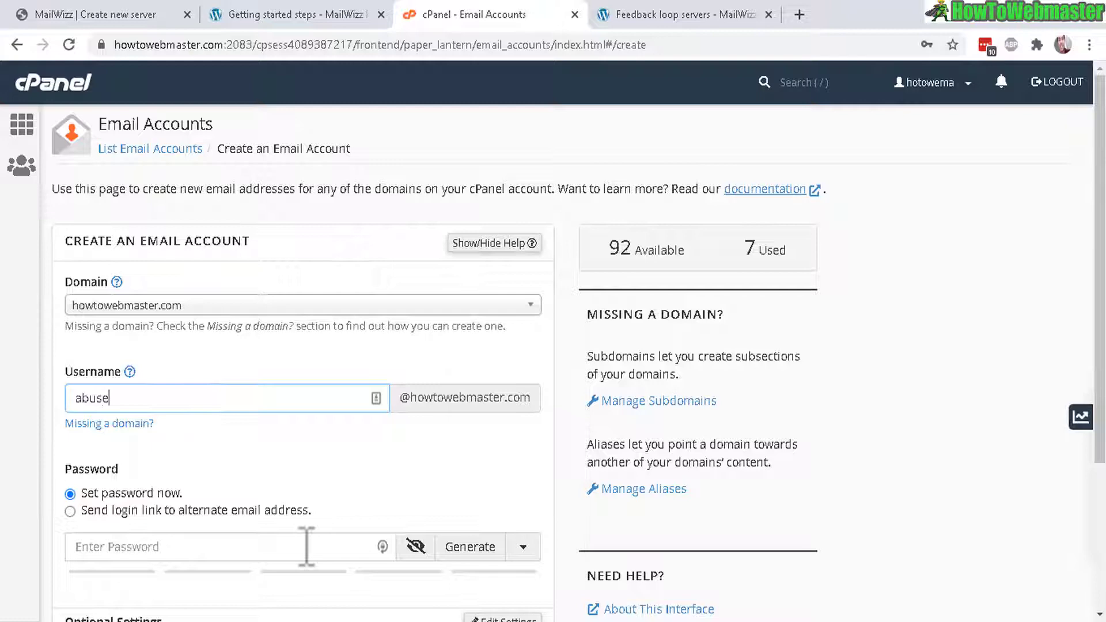
pyautogui.scroll(-5, 1080, 378)
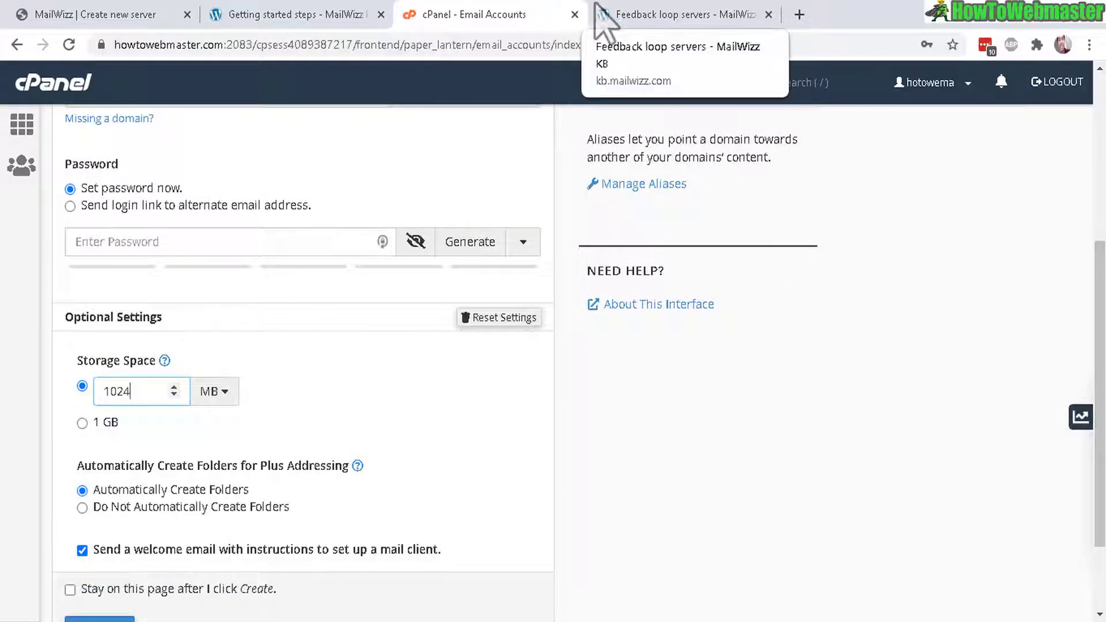
# - Check the feedback loop article, confirm the postmaster account exists, and begin the next mailbox
pyautogui.click(678, 11)
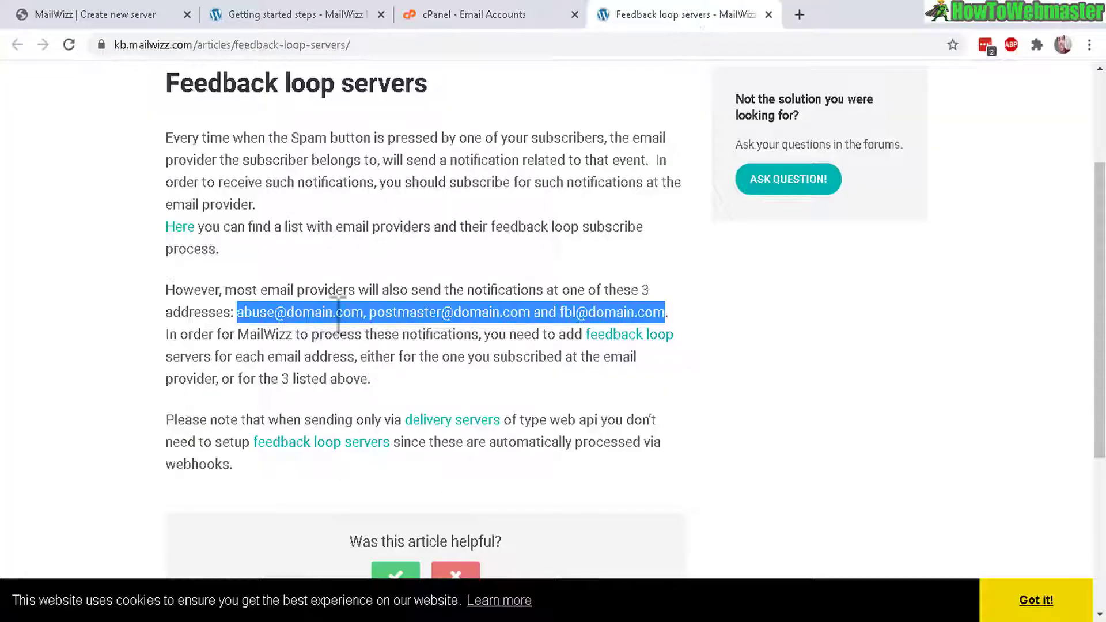
pyautogui.click(413, 311)
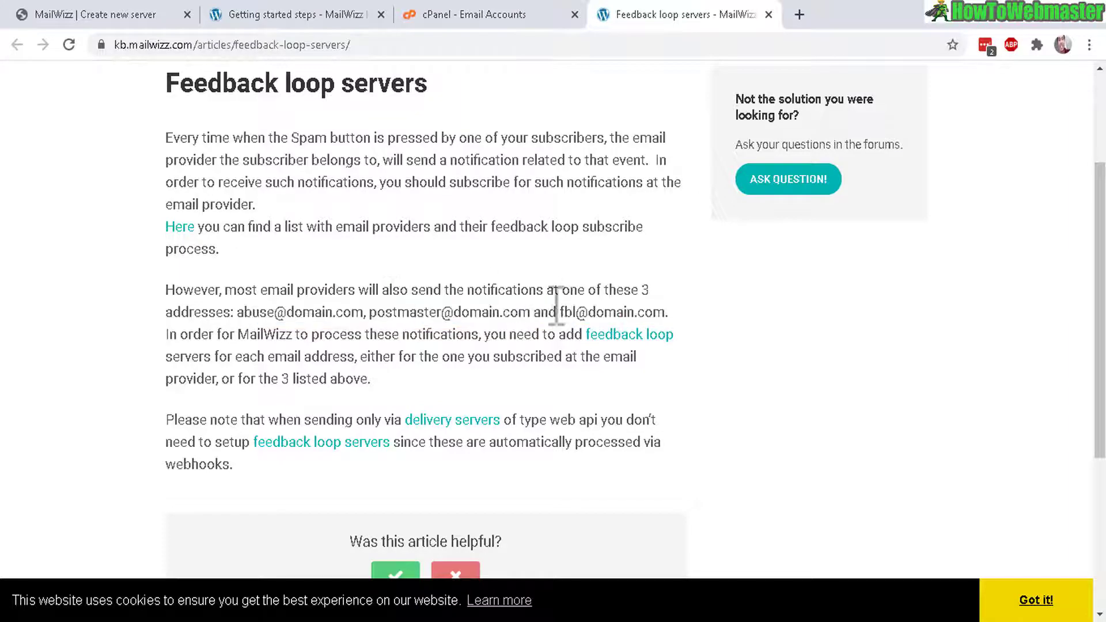
pyautogui.click(471, 18)
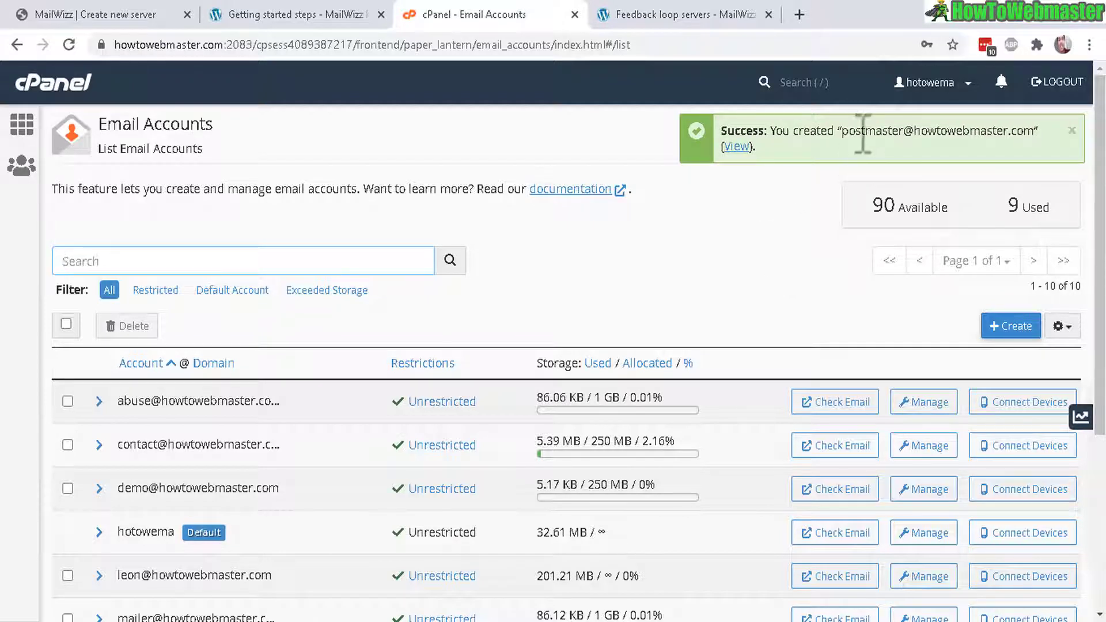
pyautogui.moveTo(842, 132); pyautogui.dragTo(956, 257)
pyautogui.click(1010, 328)
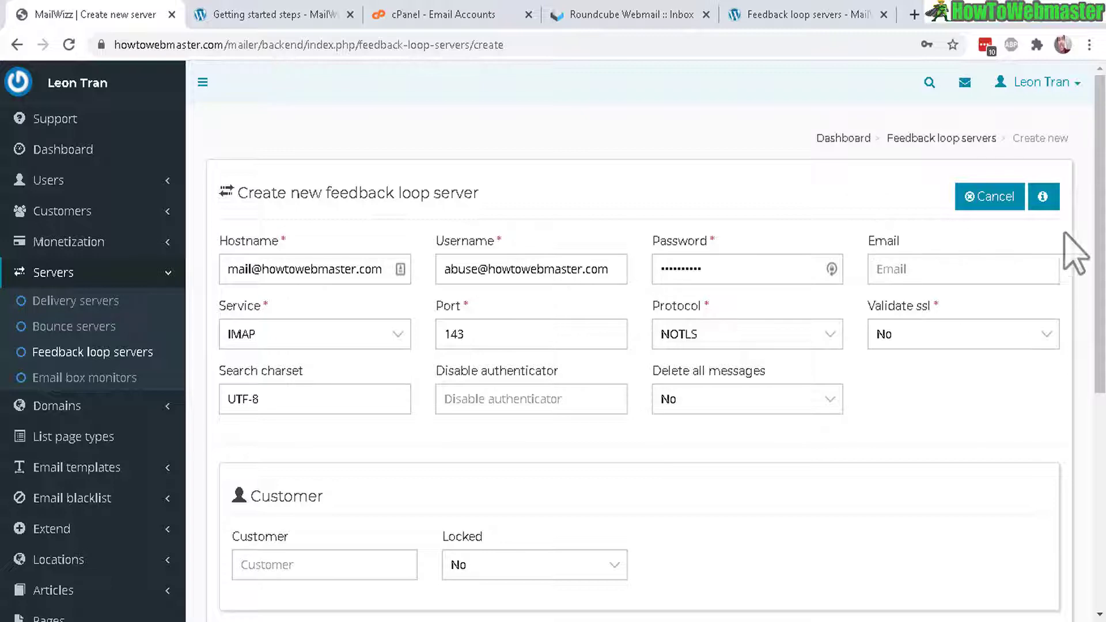
# - Save the abuse mailbox as a new feedback loop server, correcting its Hostname before saving
pyautogui.scroll(-6, 639, 346)
pyautogui.click(1008, 319)
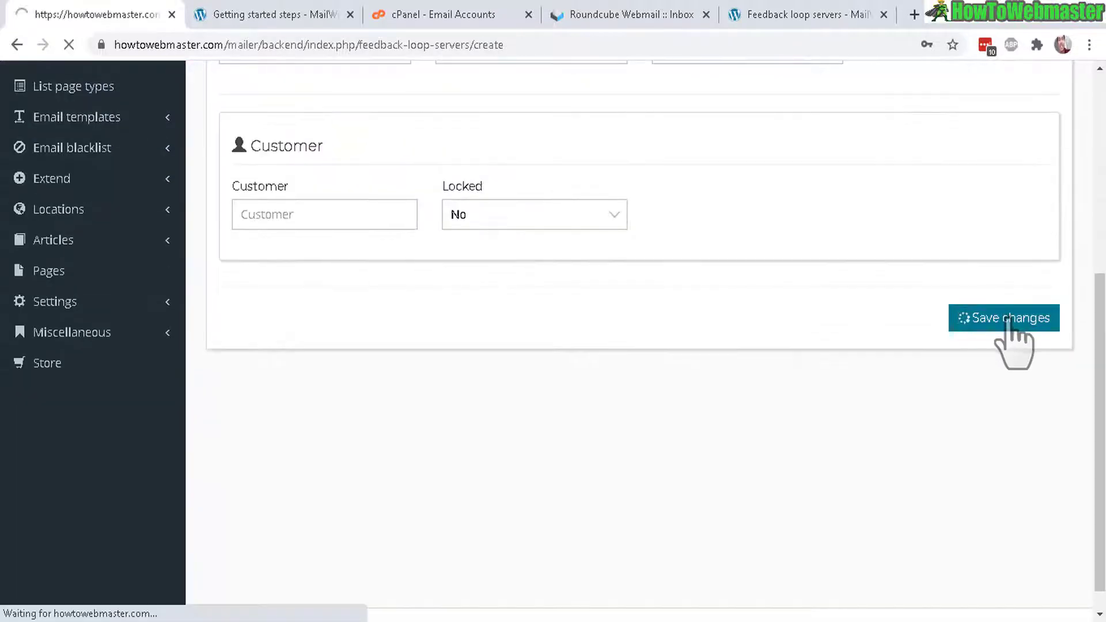
pyautogui.click(267, 330)
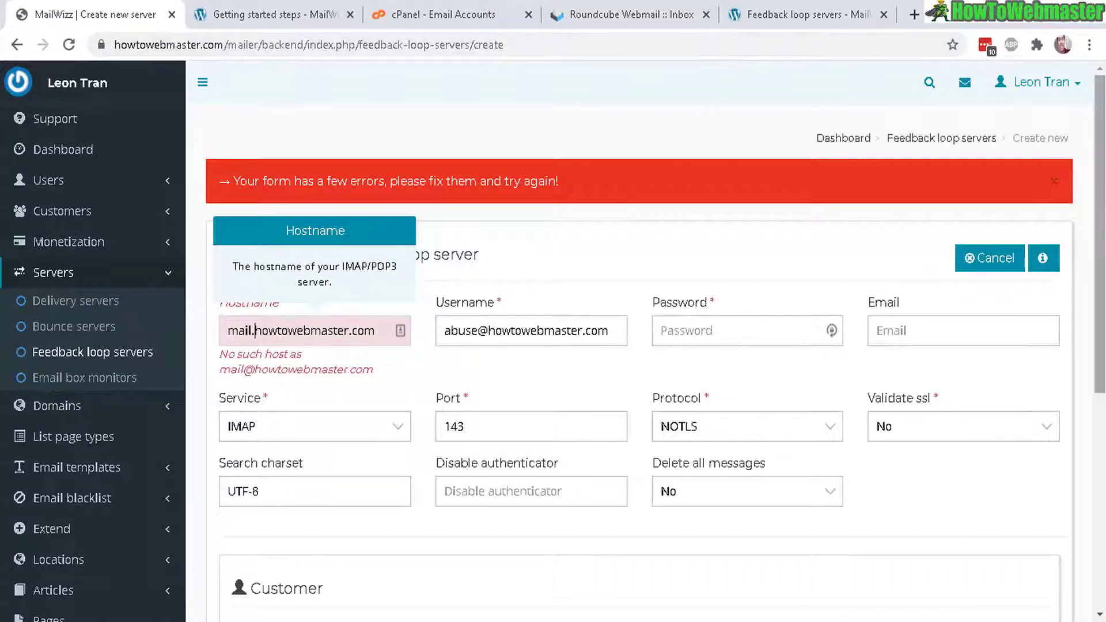
pyautogui.scroll(-2, 346, 271)
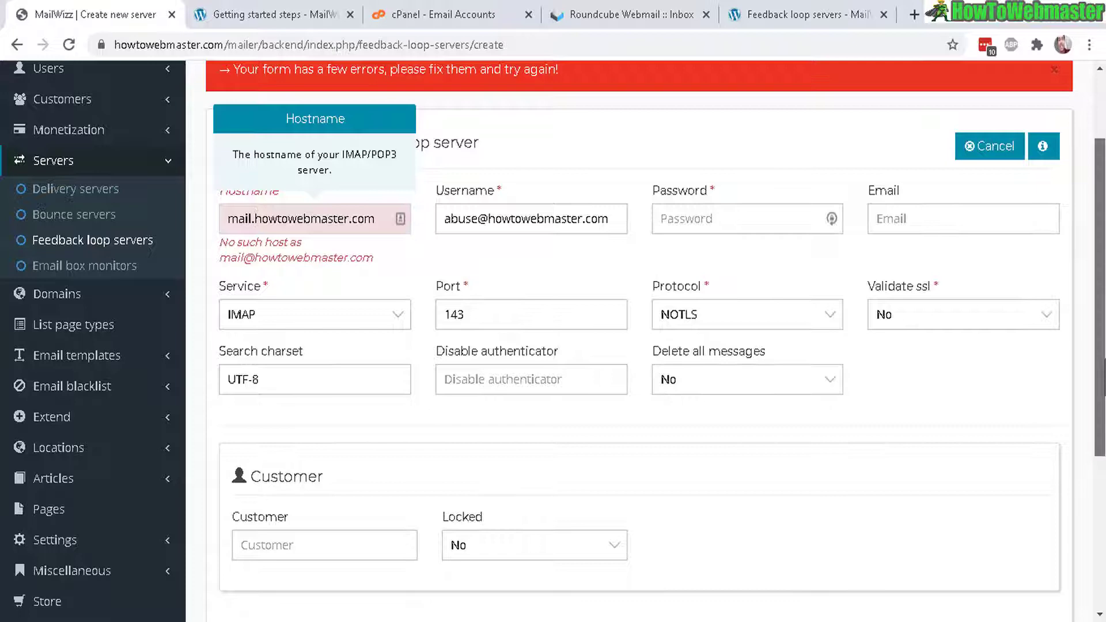
pyautogui.scroll(-5, 634, 346)
pyautogui.click(982, 463)
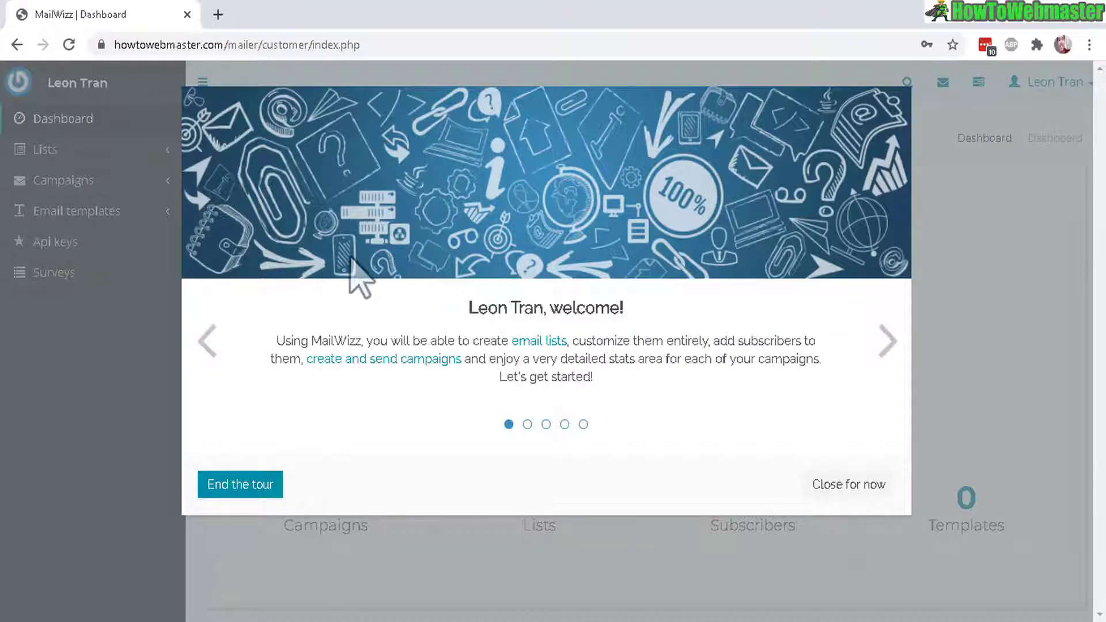
# - Step through the welcome tour, end it permanently, and start the first email list
pyautogui.click(887, 346)
pyautogui.click(887, 358)
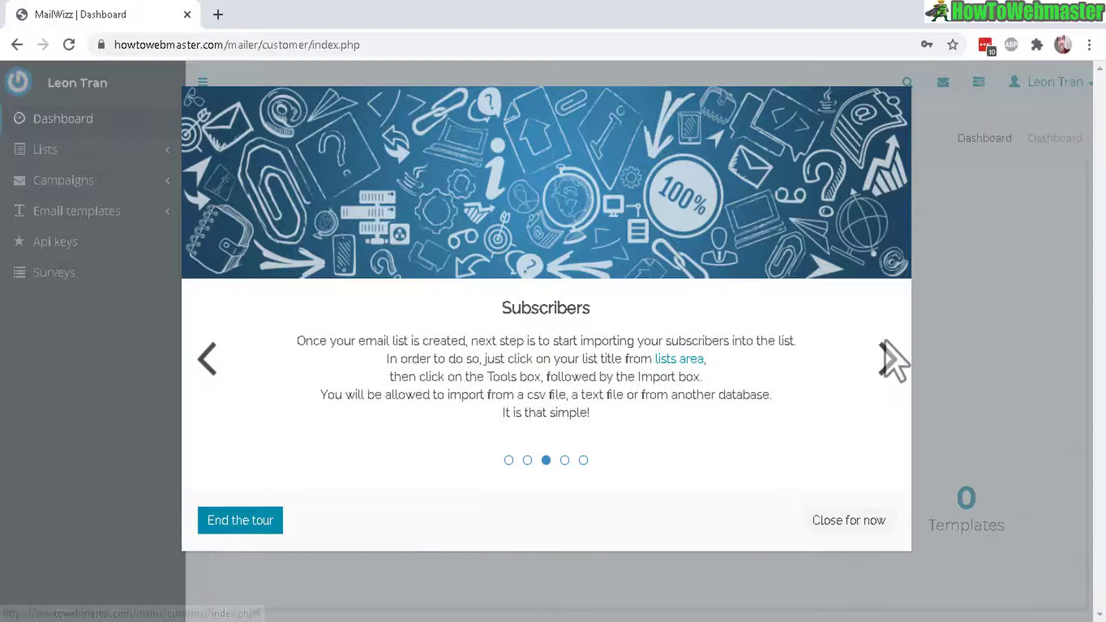
pyautogui.click(212, 521)
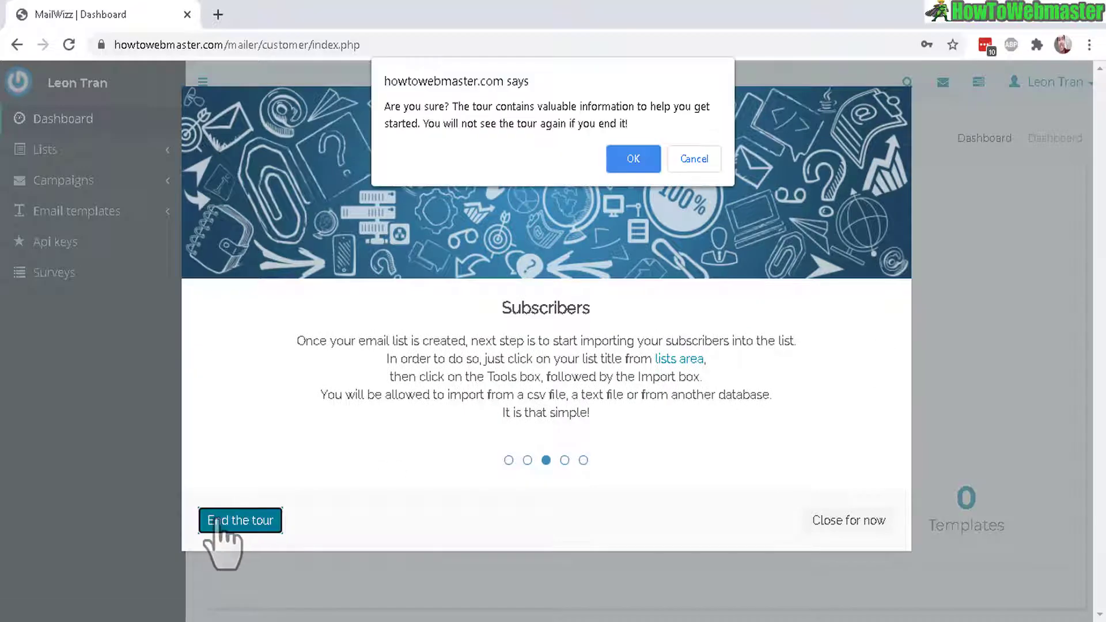
pyautogui.click(628, 159)
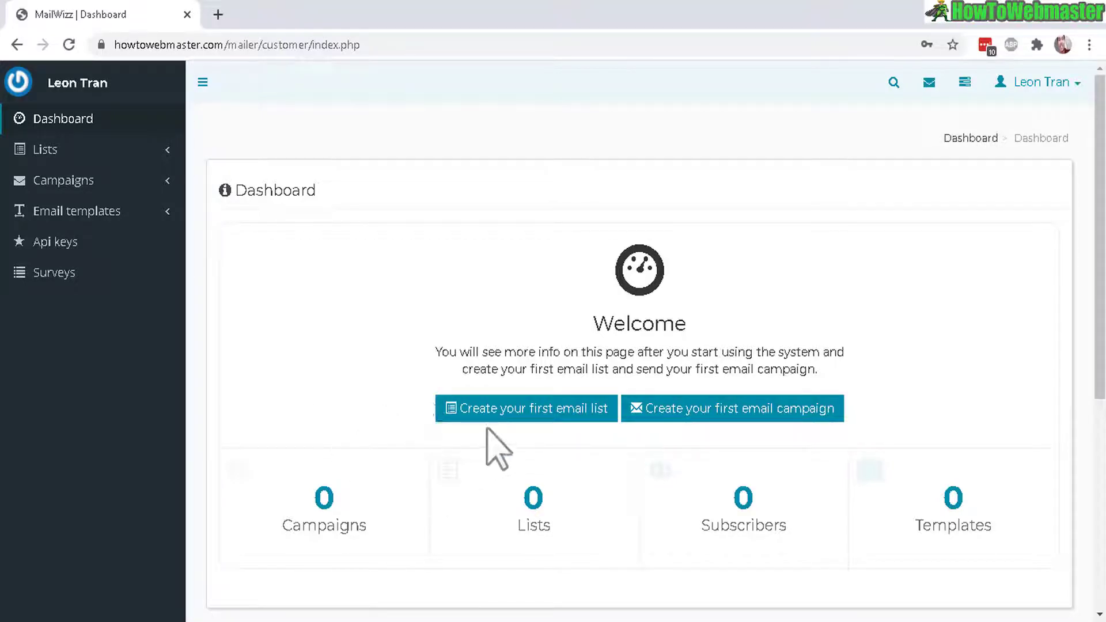
pyautogui.click(548, 414)
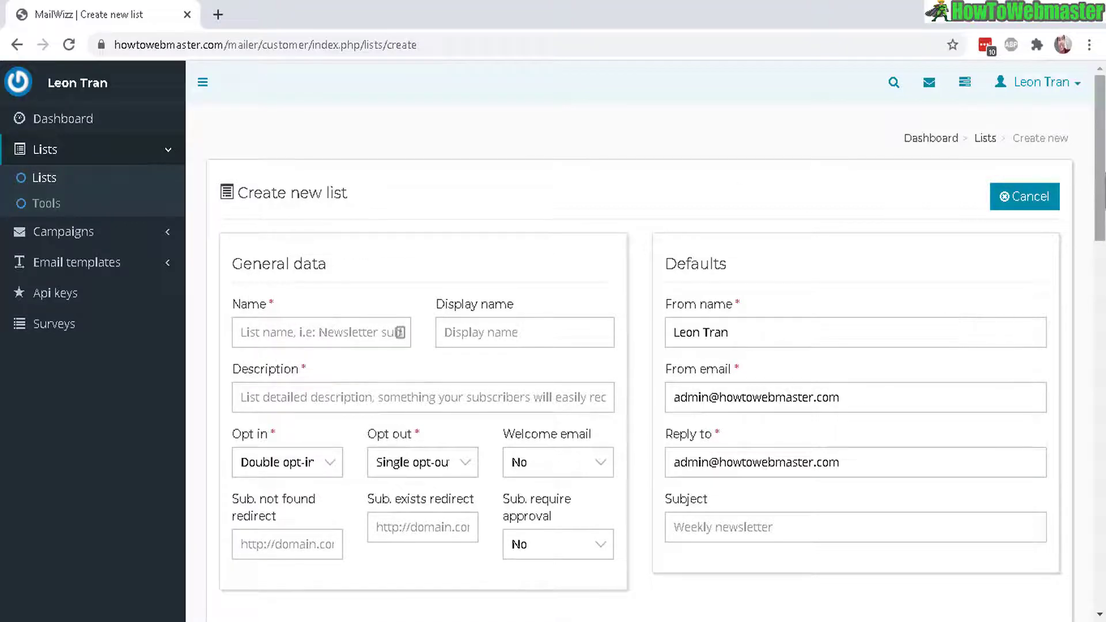
# - Save Demo list as single opt-in, described as 'first demo list', then view all lists
pyautogui.scroll(-3, 1099, 172)
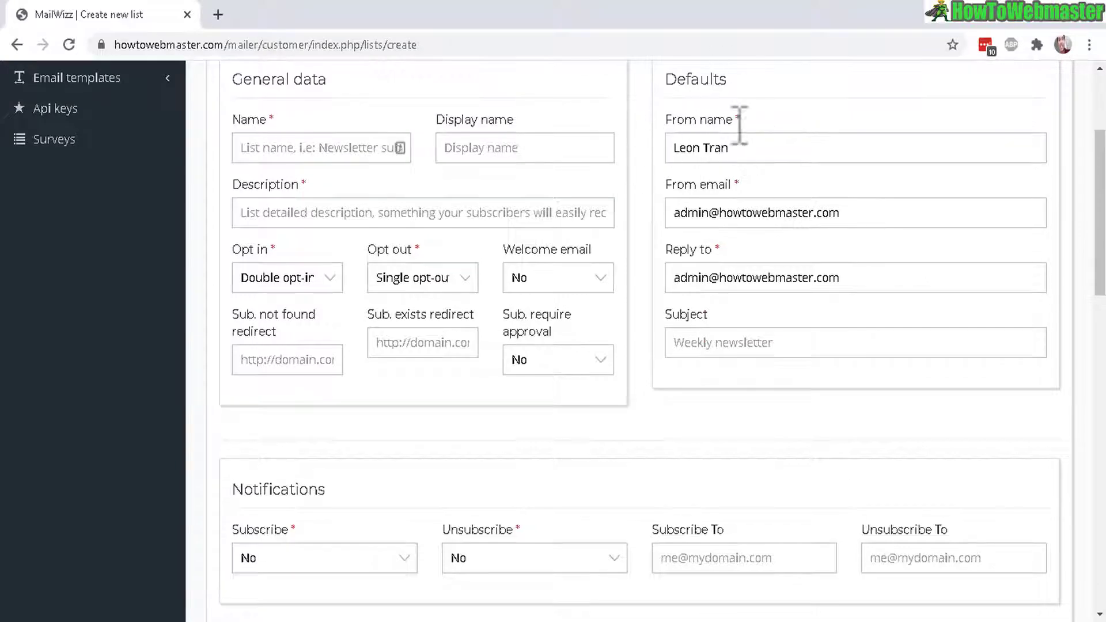
pyautogui.moveTo(1101, 234); pyautogui.dragTo(1103, 528)
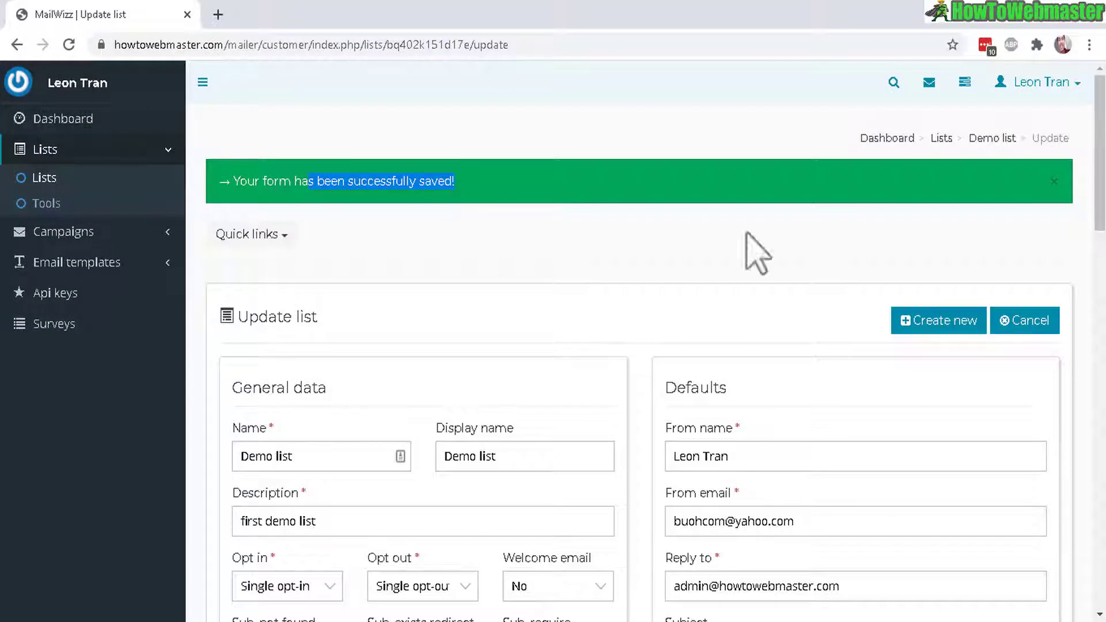
pyautogui.click(940, 139)
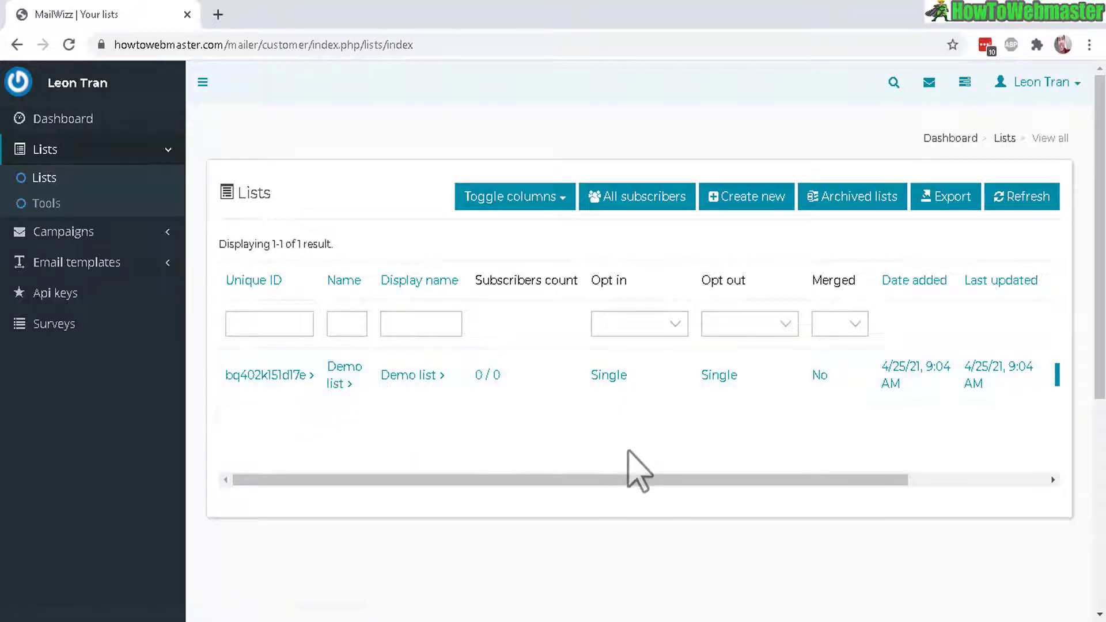
# - Look at subscribers from all lists, then return to the lists overview
pyautogui.moveTo(639, 479); pyautogui.dragTo(775, 480)
pyautogui.click(625, 201)
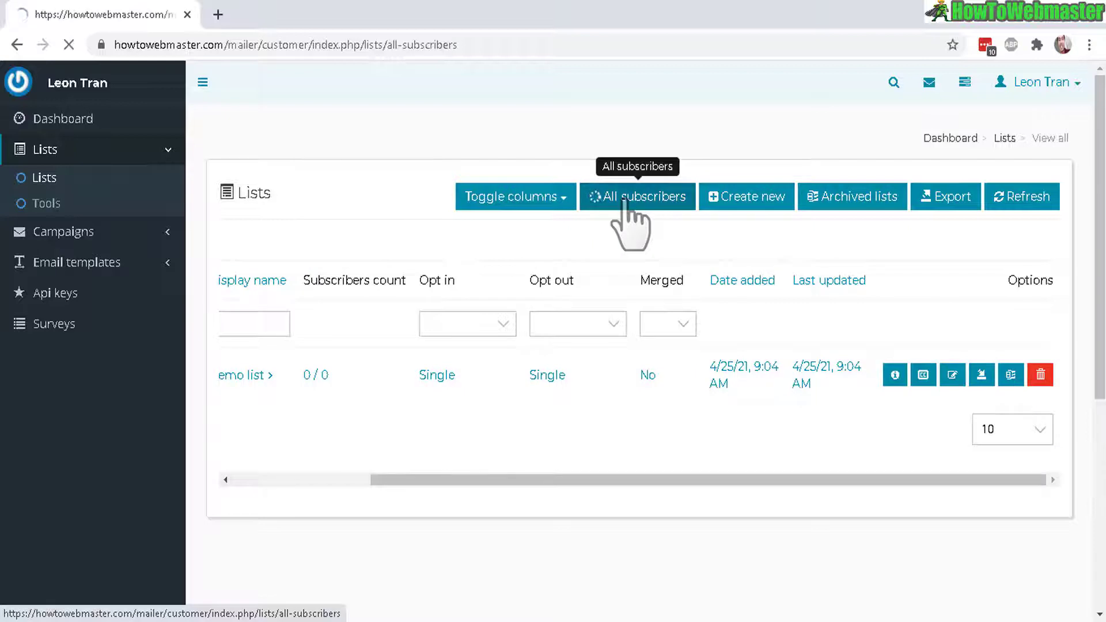
pyautogui.hotkey('alt', 'Left')
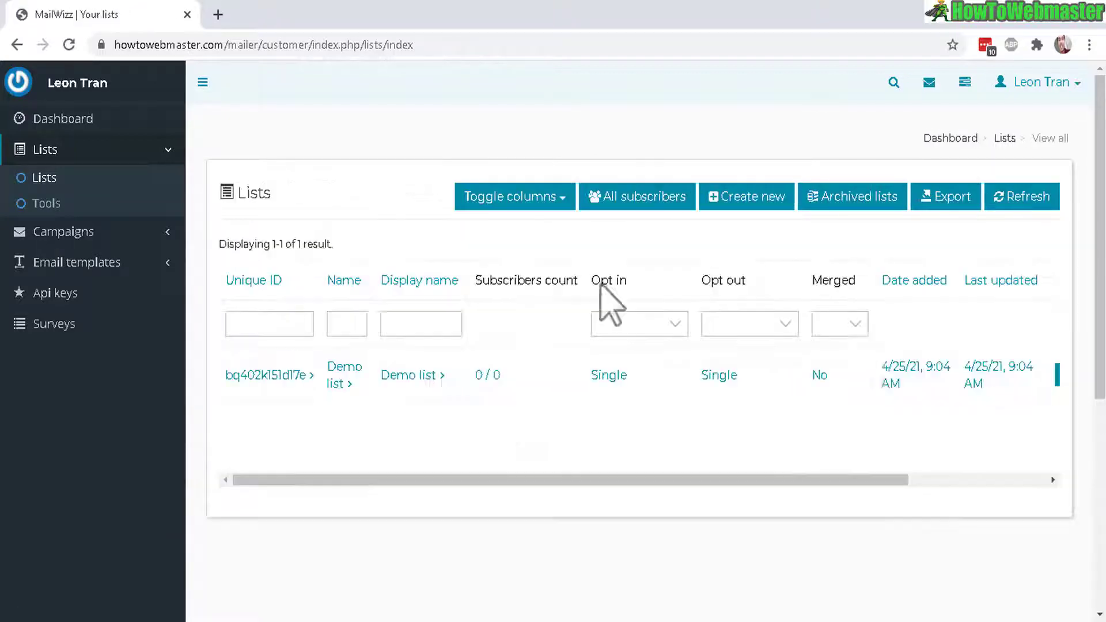
pyautogui.moveTo(537, 480); pyautogui.dragTo(780, 486)
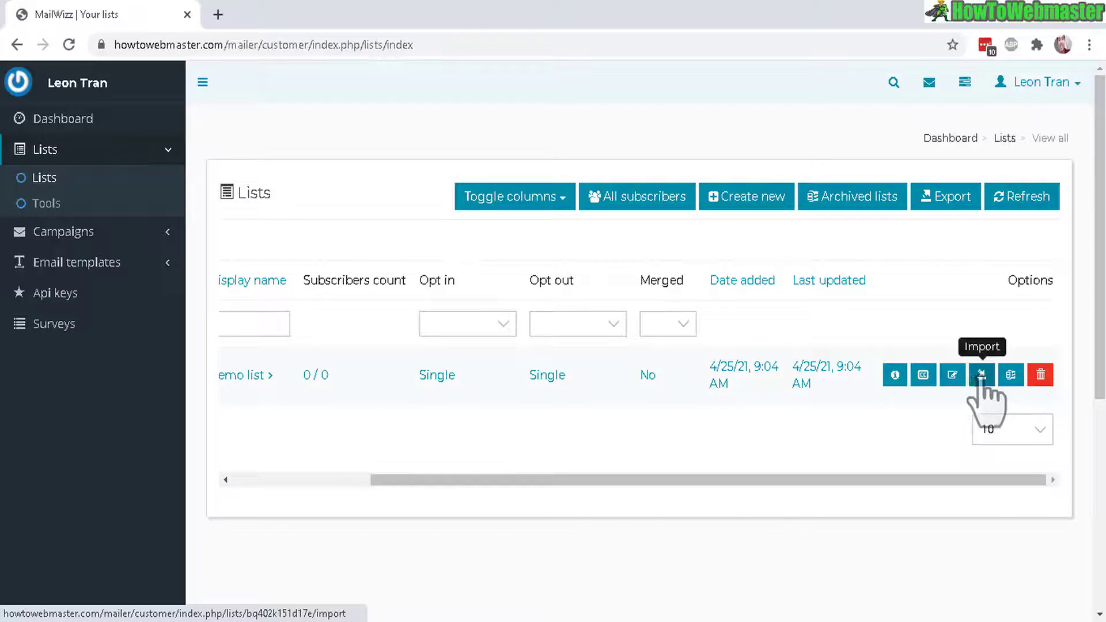
# - Import subscribers from the text file demo.txt into Demo list and open its overview
pyautogui.click(982, 375)
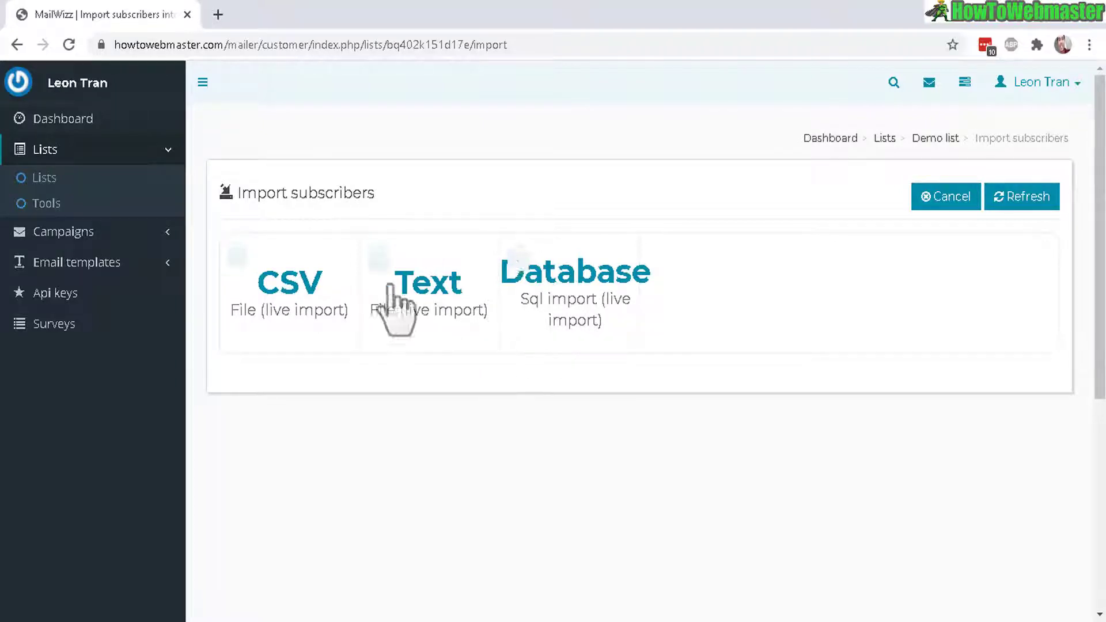
pyautogui.click(430, 280)
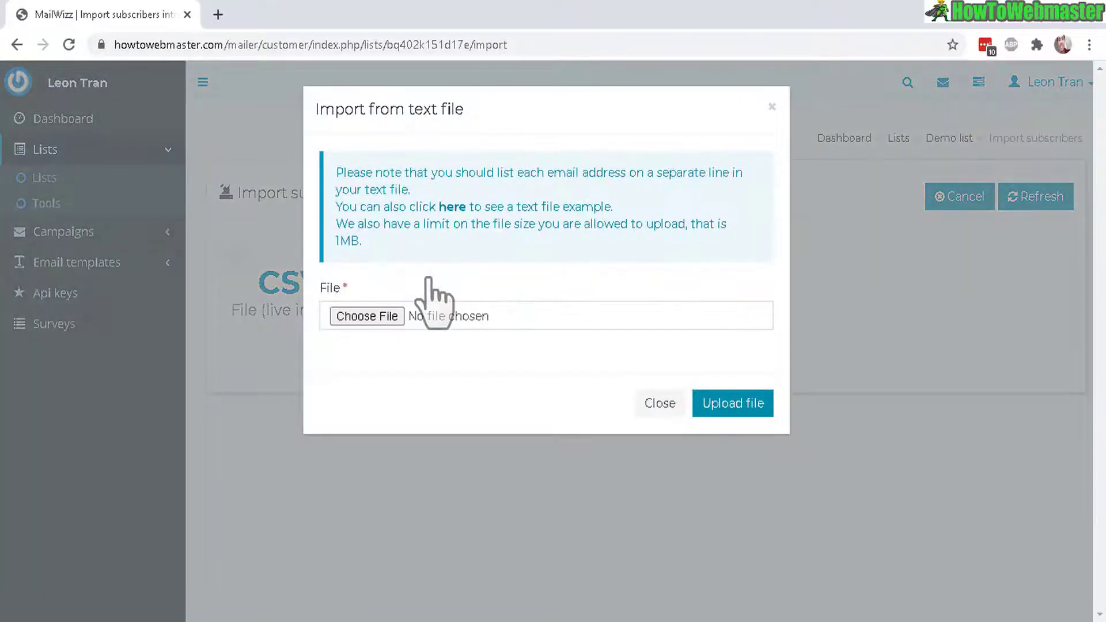
pyautogui.click(453, 208)
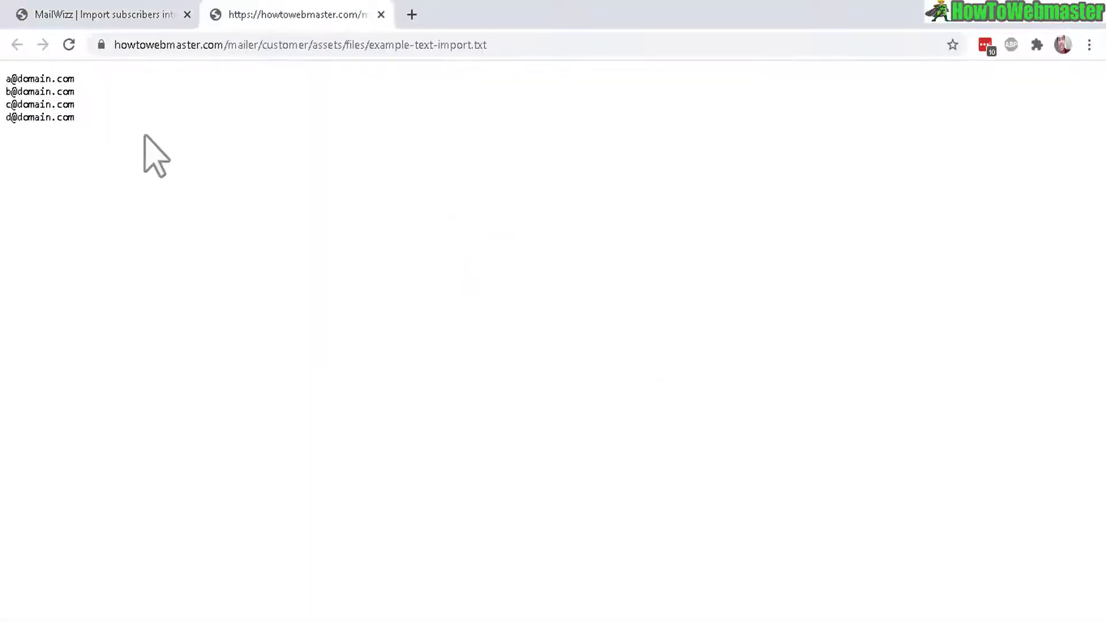
pyautogui.moveTo(102, 125); pyautogui.dragTo(3, 74)
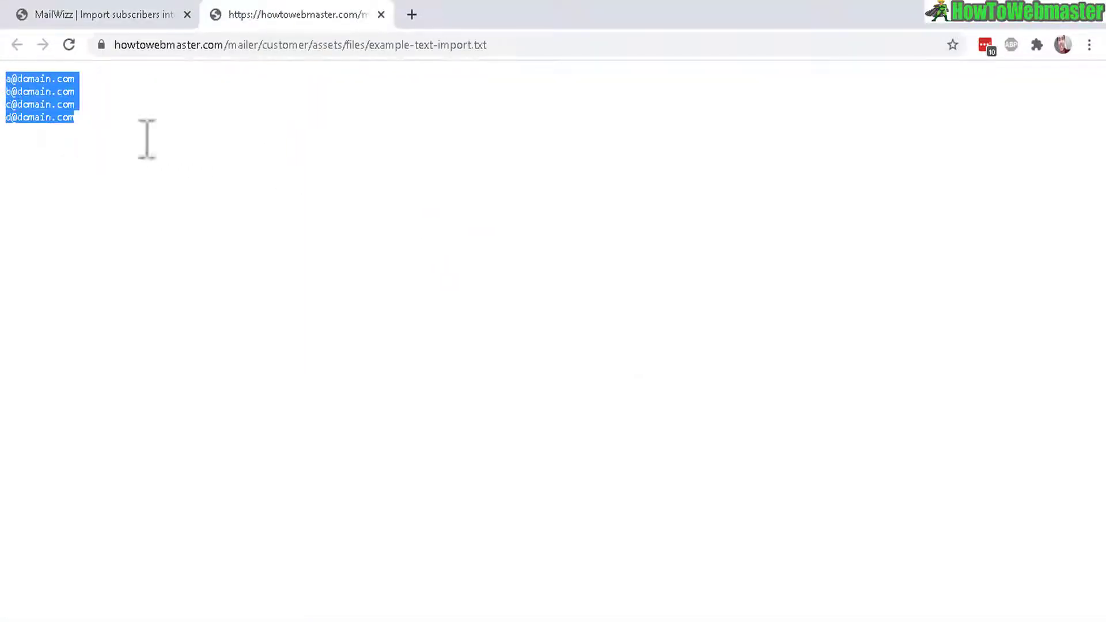
pyautogui.click(381, 15)
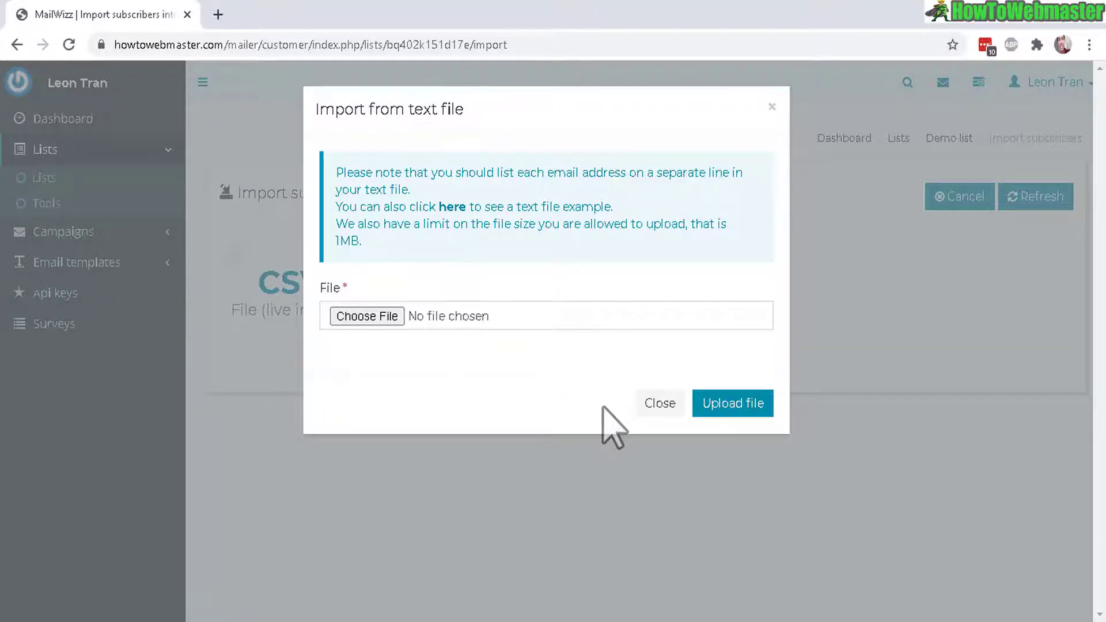
pyautogui.press('Return')
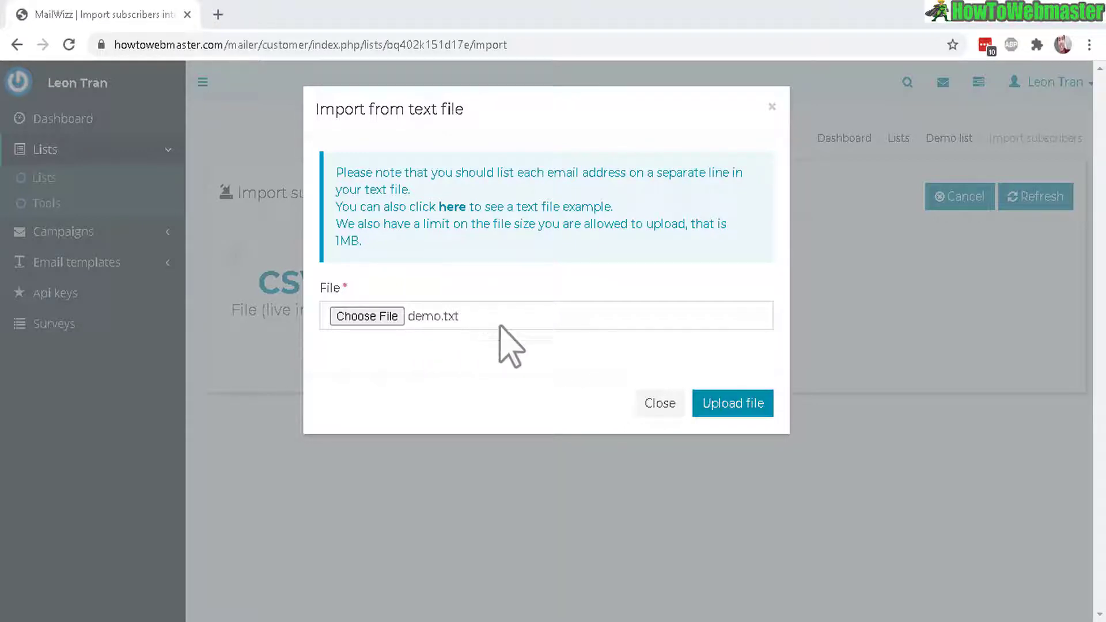
pyautogui.click(743, 404)
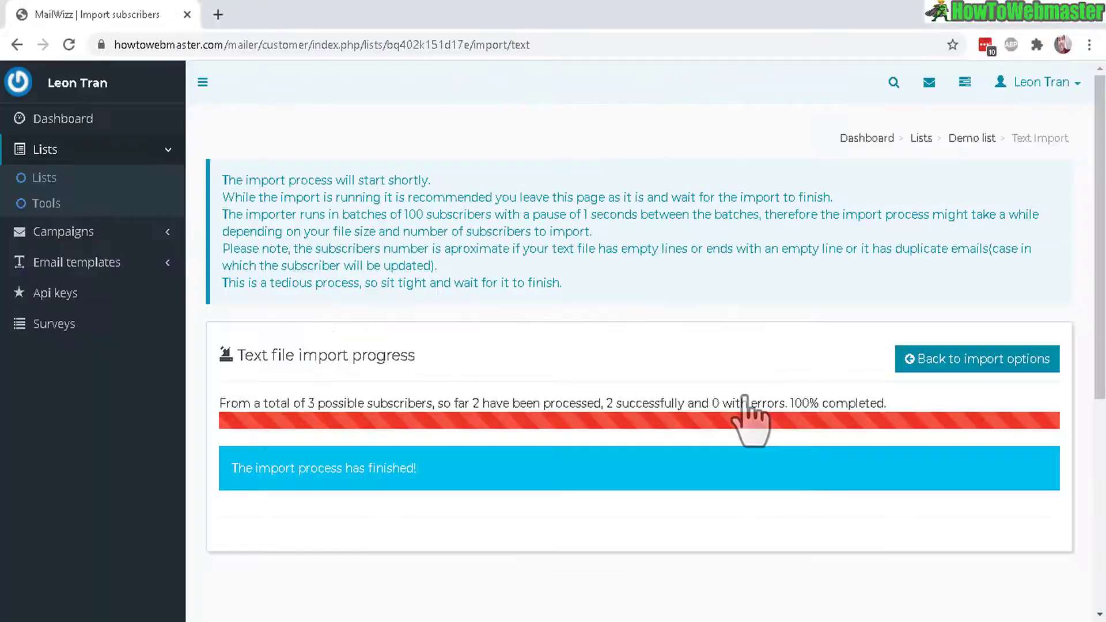
pyautogui.click(965, 143)
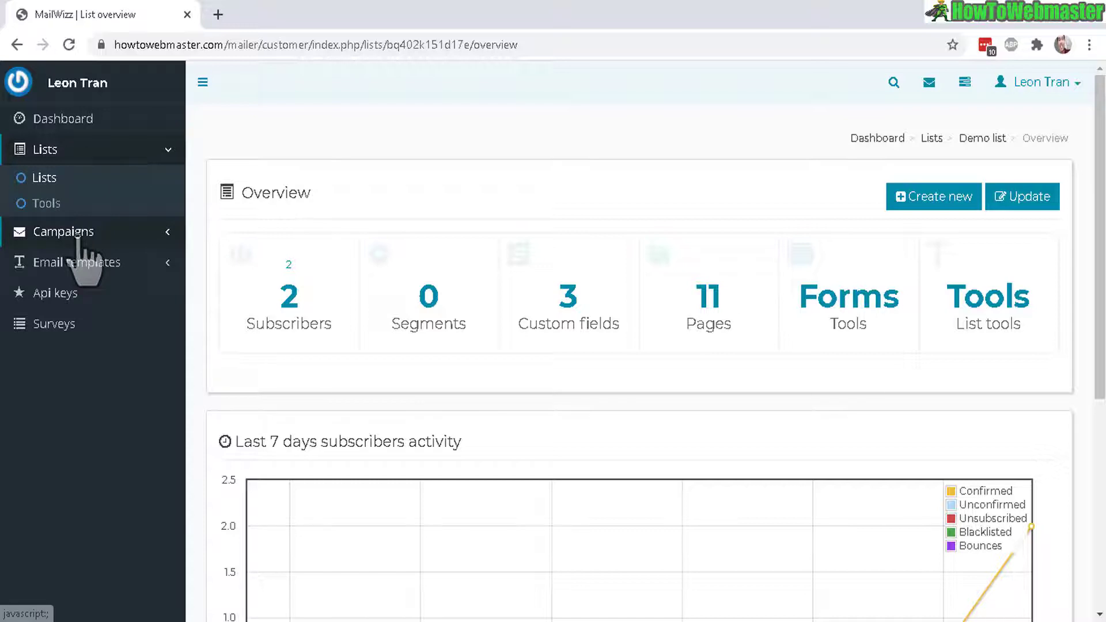
# - Create a regular campaign named 'demo campaign' that targets Demo list
pyautogui.click(58, 237)
pyautogui.click(63, 234)
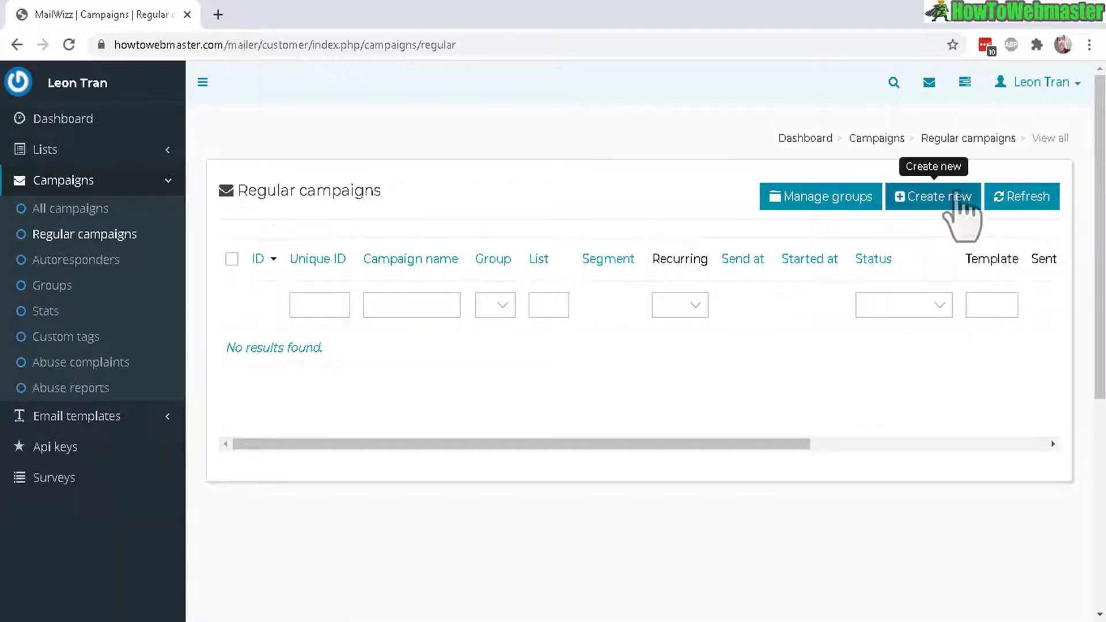
pyautogui.click(937, 198)
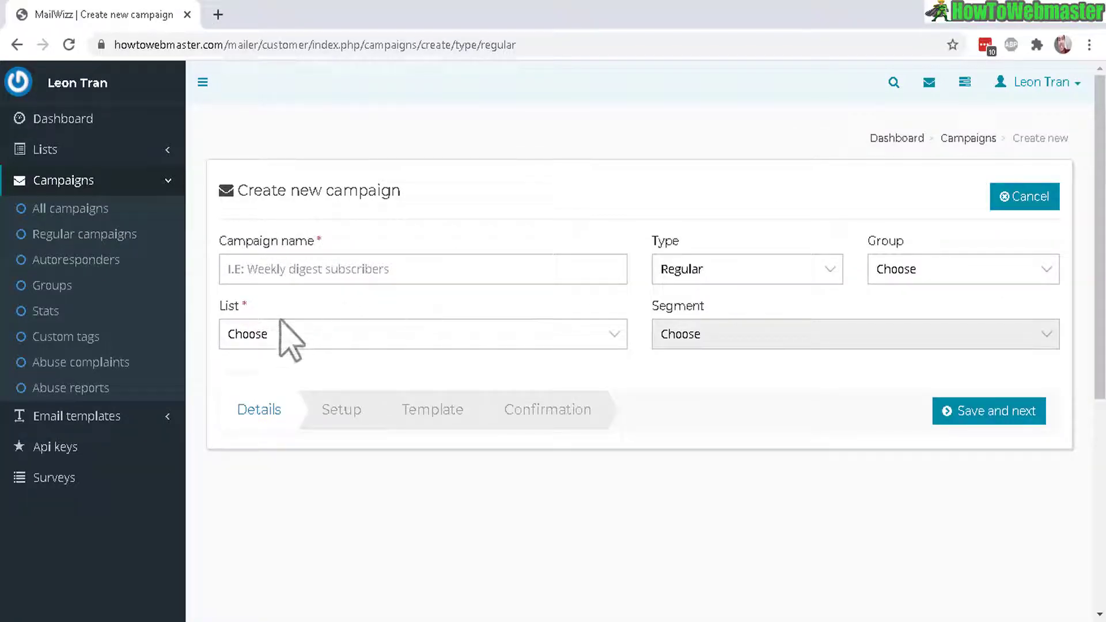
pyautogui.click(300, 339)
pyautogui.click(275, 376)
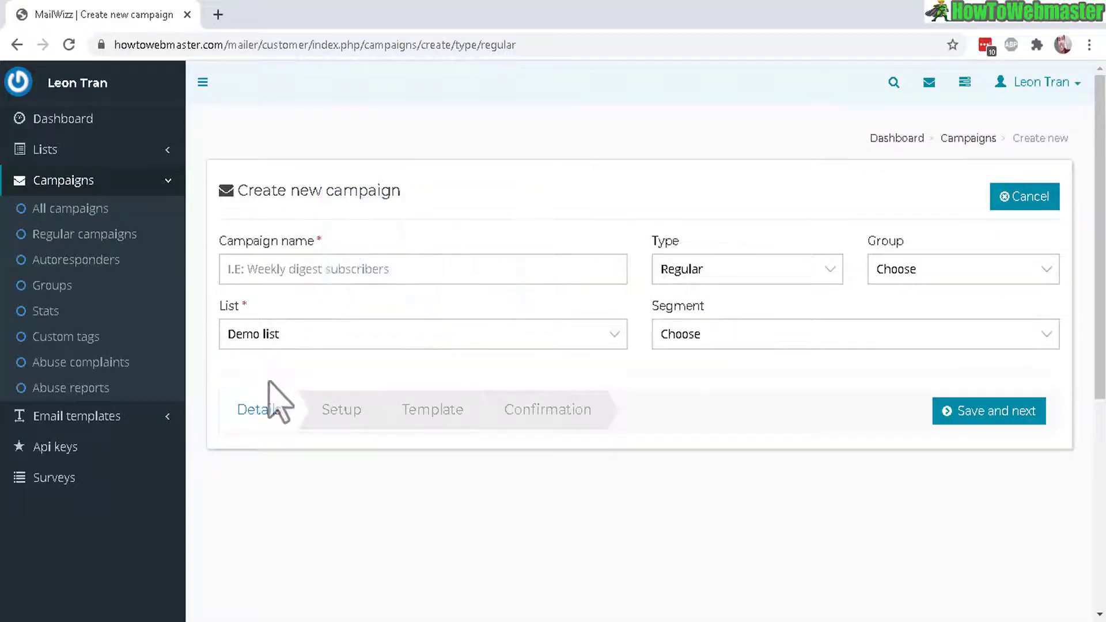
pyautogui.write('demo campaign')
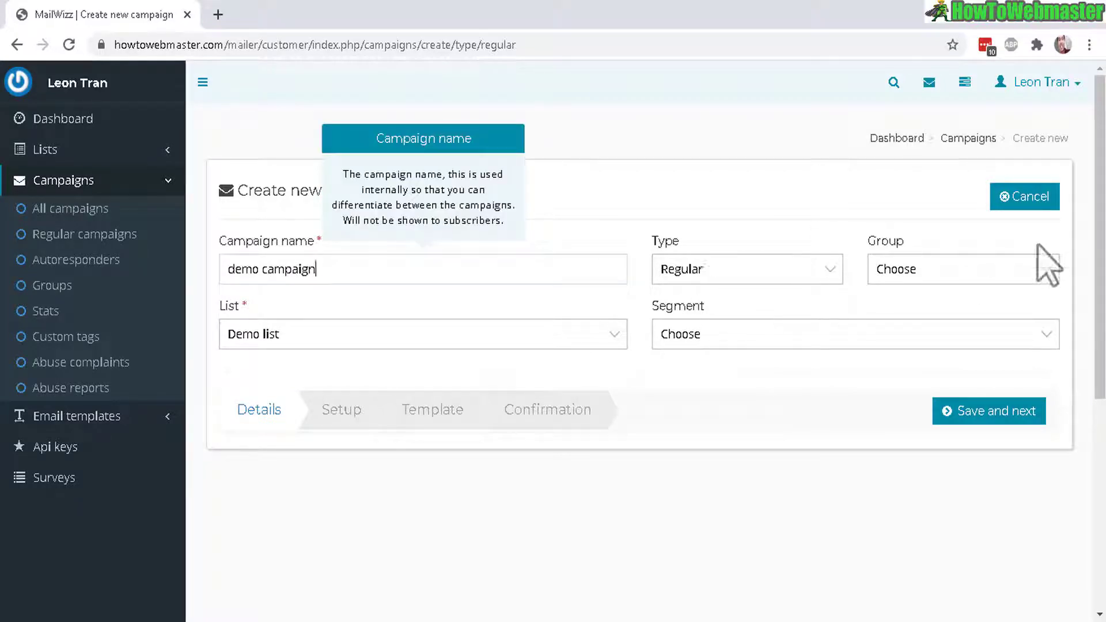
pyautogui.click(993, 418)
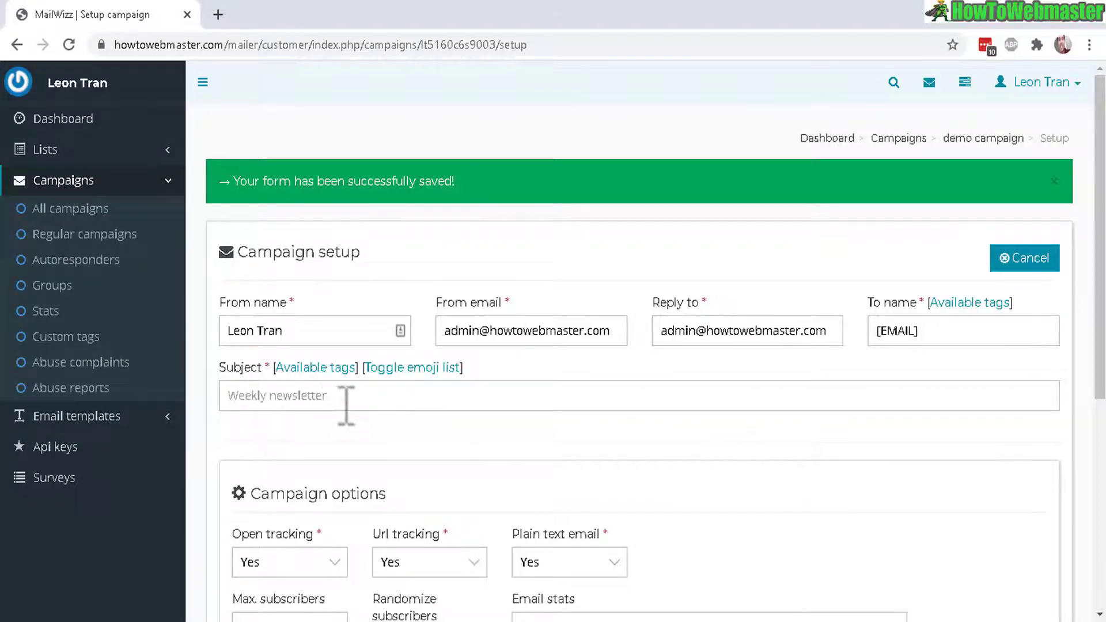
# - Set the subject to 'Mailwizz 1st Email' and save with all tracking options left at Yes
pyautogui.click(362, 404)
pyautogui.write('Mailwizz 1st Email')
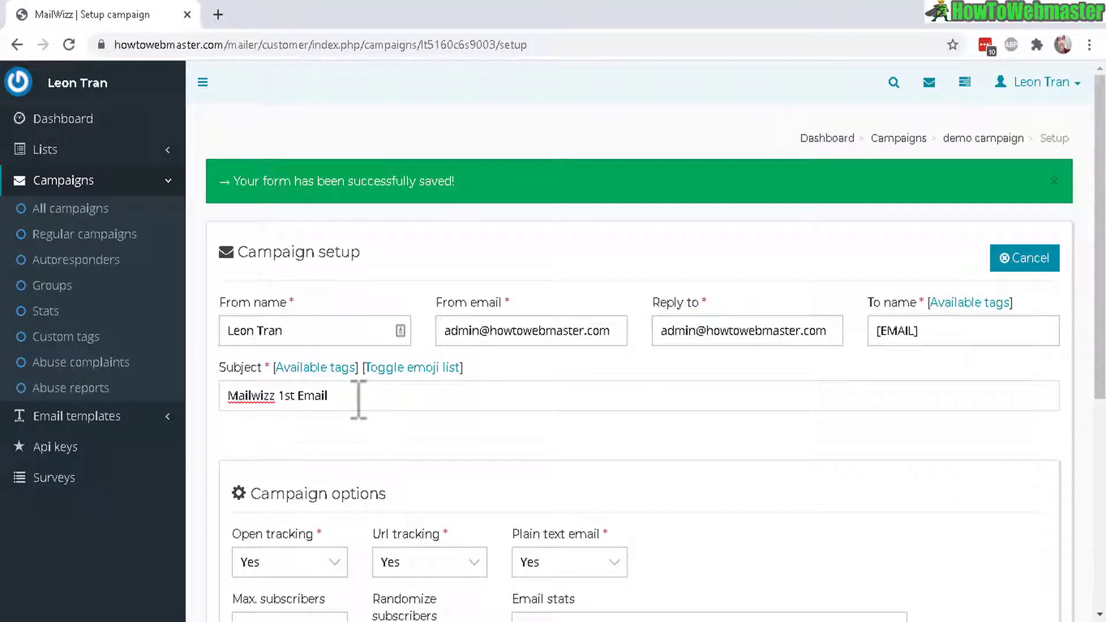
pyautogui.moveTo(1100, 386); pyautogui.dragTo(1100, 582)
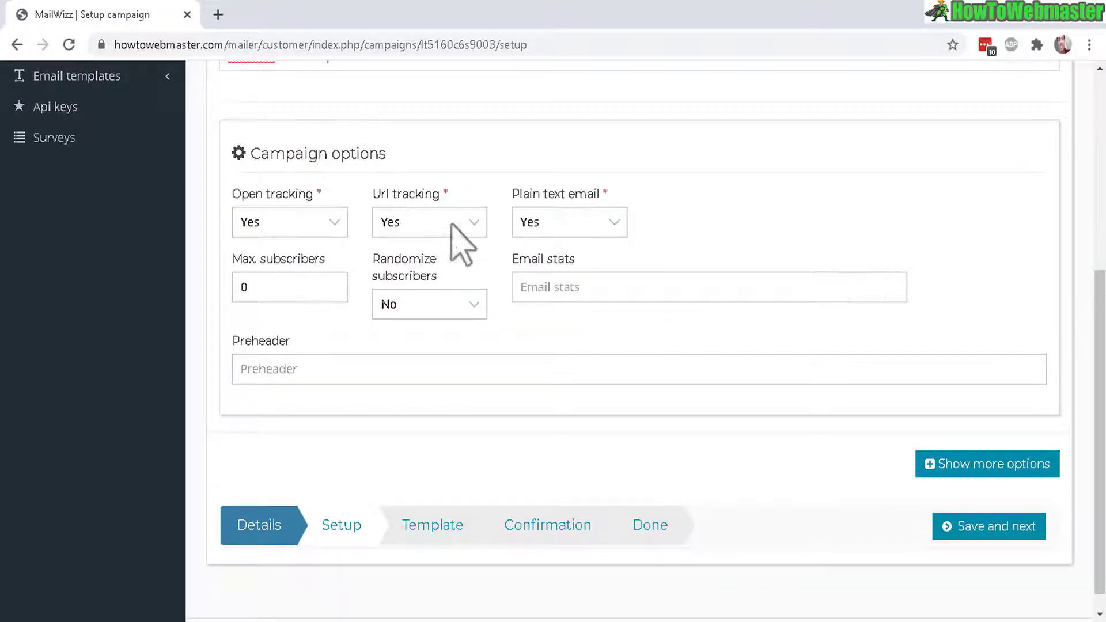
pyautogui.click(1008, 529)
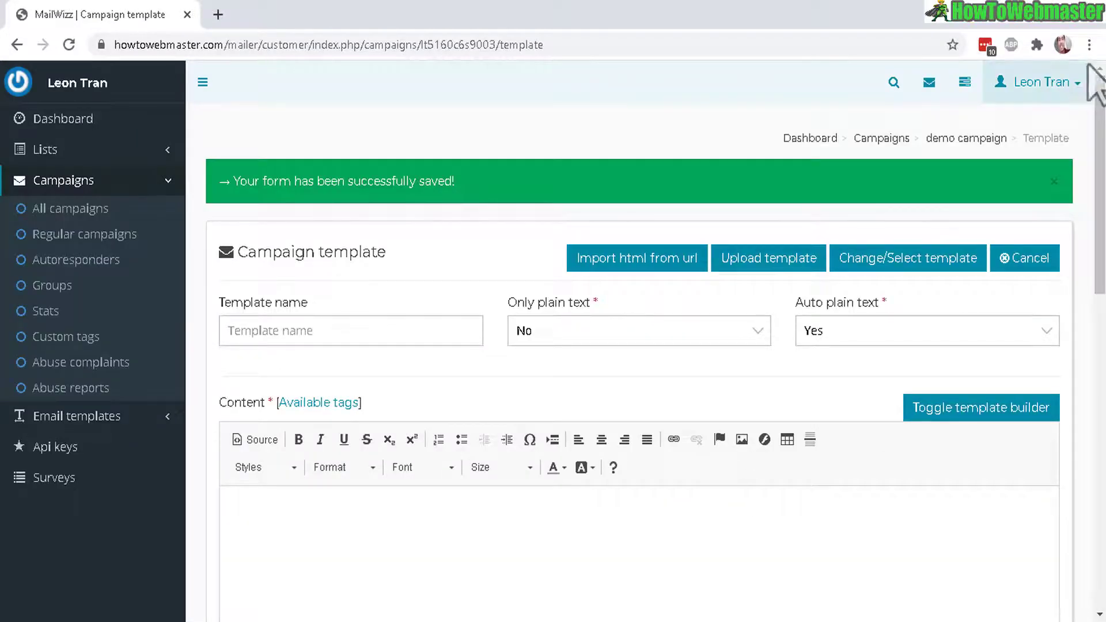
# - Set the whole email body to font size 14 and try saving the template
pyautogui.scroll(-3, 412, 314)
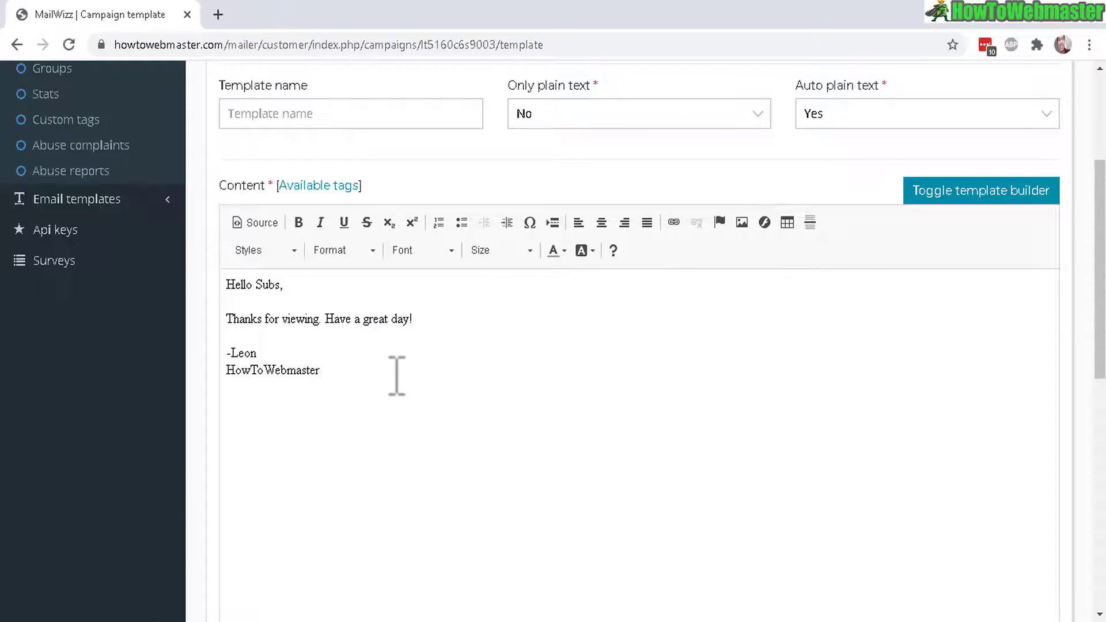
pyautogui.moveTo(397, 376); pyautogui.dragTo(193, 279)
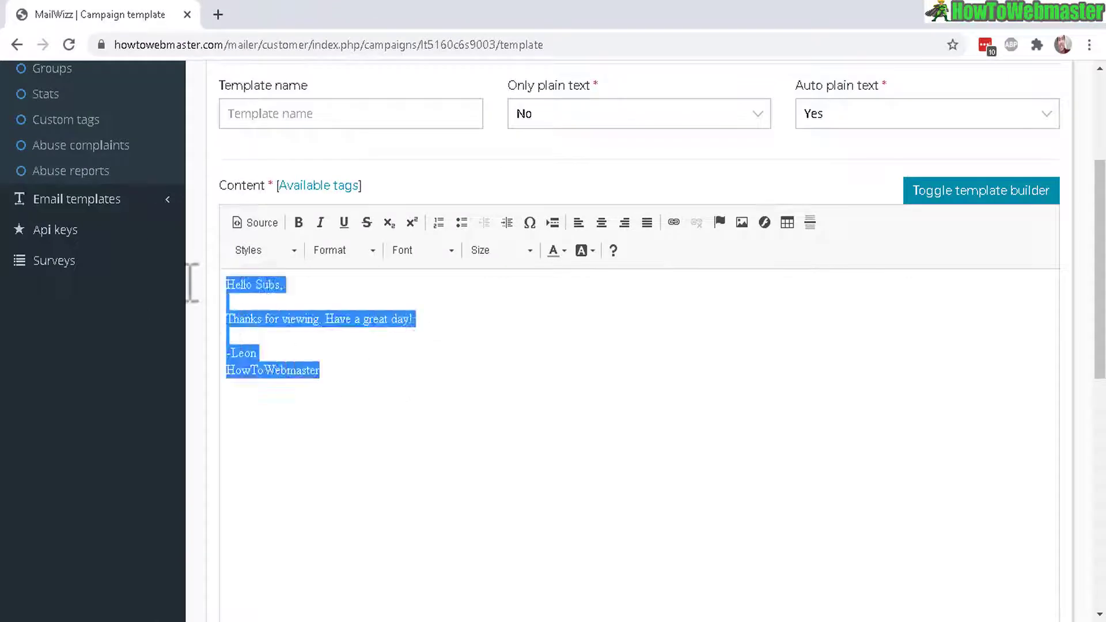
pyautogui.click(372, 252)
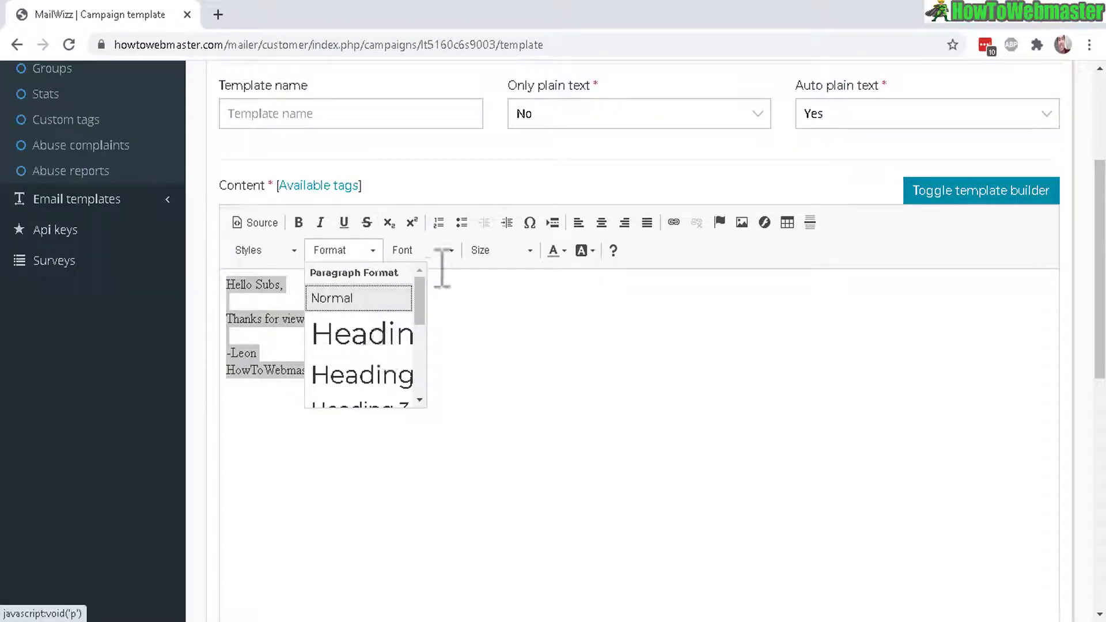
pyautogui.click(502, 251)
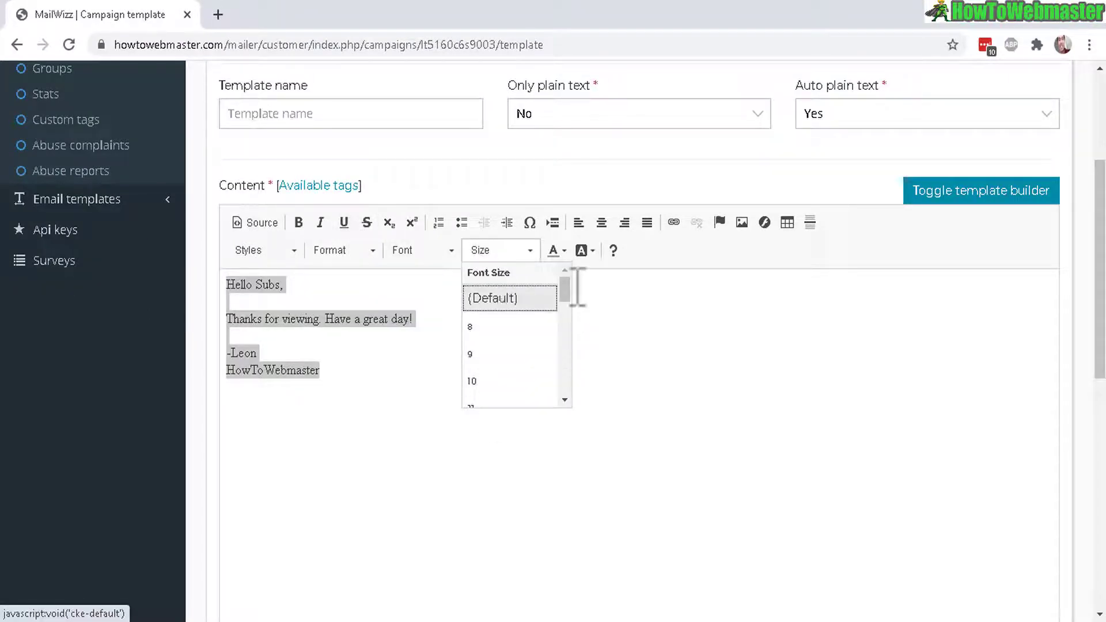
pyautogui.moveTo(566, 288); pyautogui.dragTo(566, 322)
pyautogui.click(507, 358)
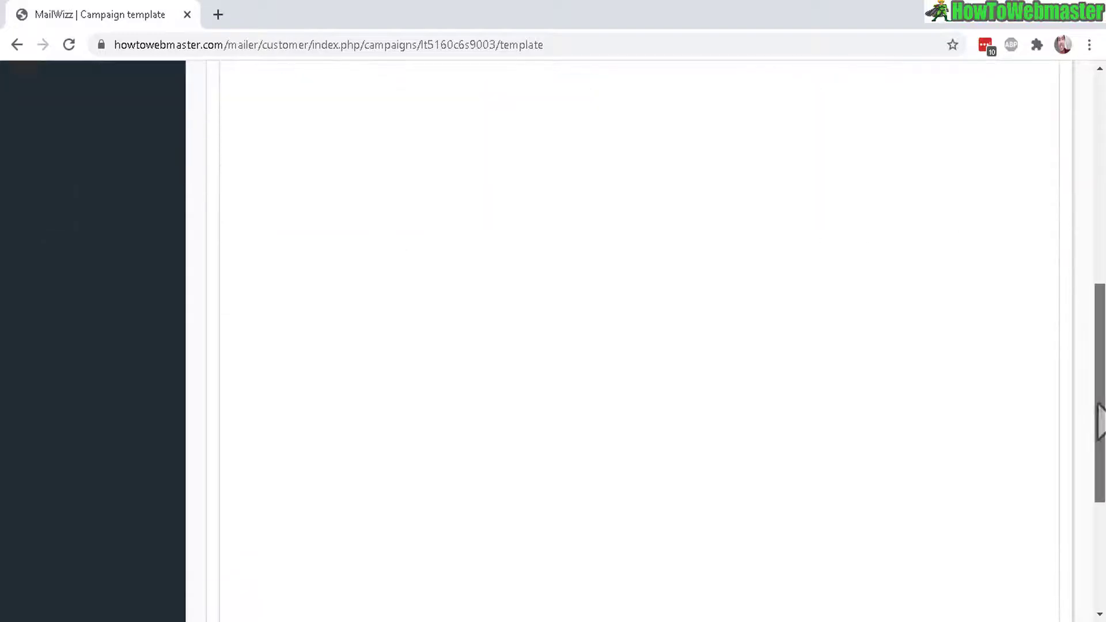
pyautogui.moveTo(1101, 421); pyautogui.dragTo(1098, 567)
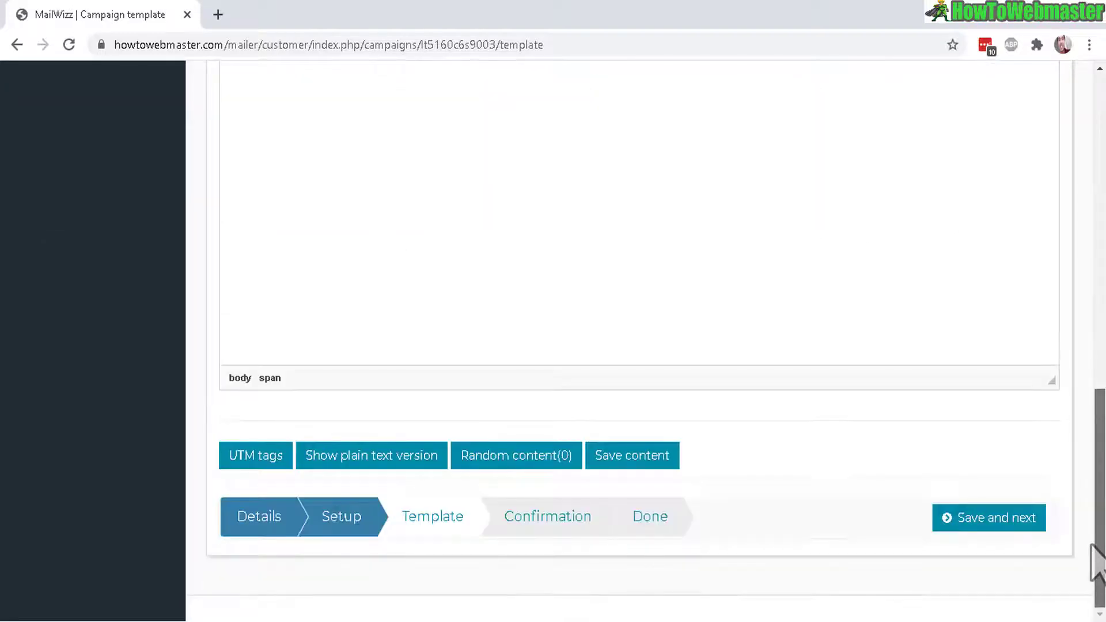
pyautogui.click(1000, 522)
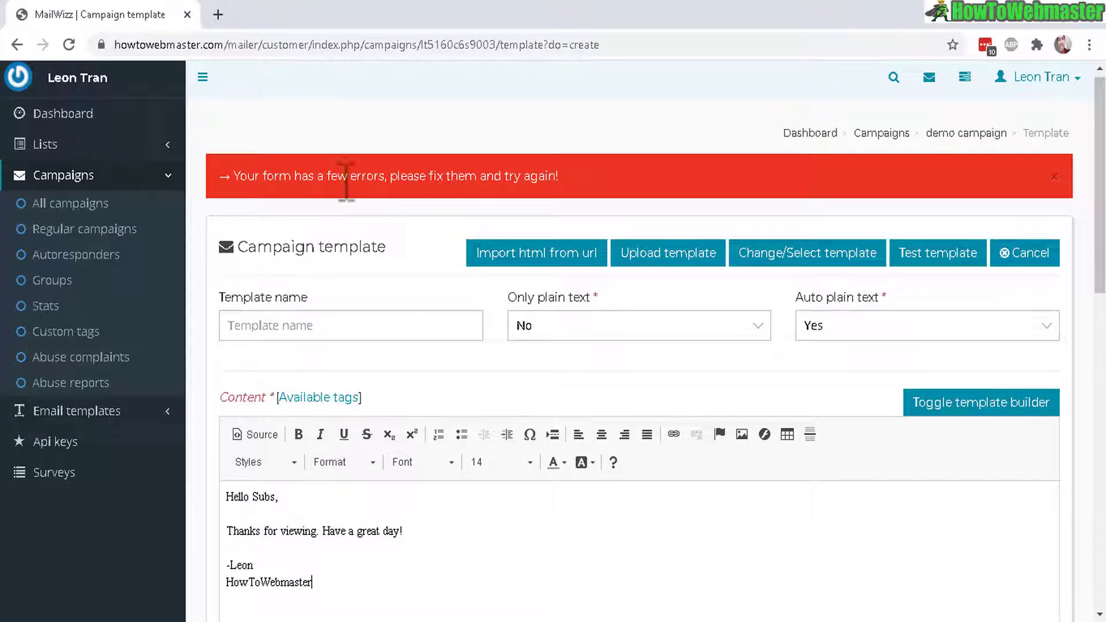
# - Copy the missing [COMPANY_FULL_ADDRESS] and [UNSUBSCRIBE_URL] tags from the error into the email body
pyautogui.moveTo(532, 176); pyautogui.dragTo(647, 210)
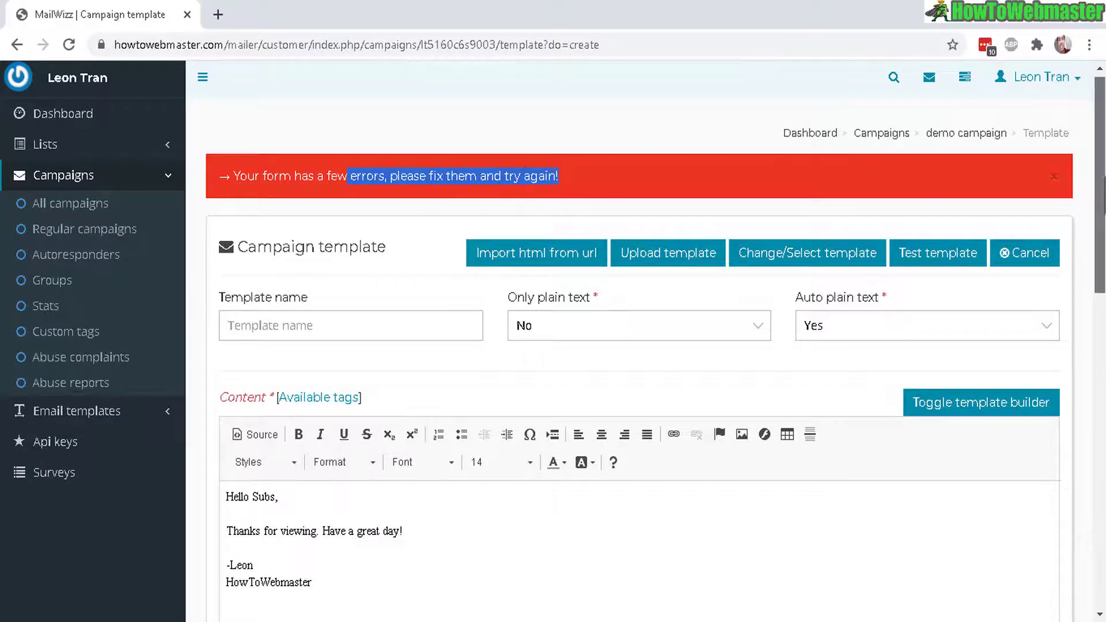
pyautogui.moveTo(1100, 184); pyautogui.dragTo(1100, 499)
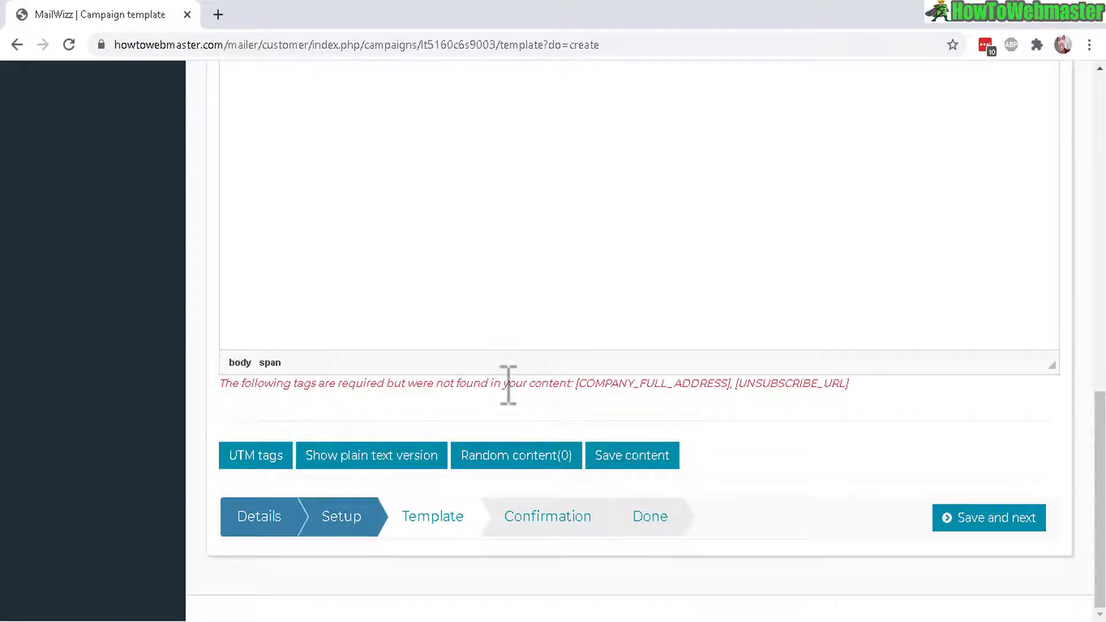
pyautogui.moveTo(578, 385); pyautogui.dragTo(850, 385)
pyautogui.hotkey('ctrl', 'c')
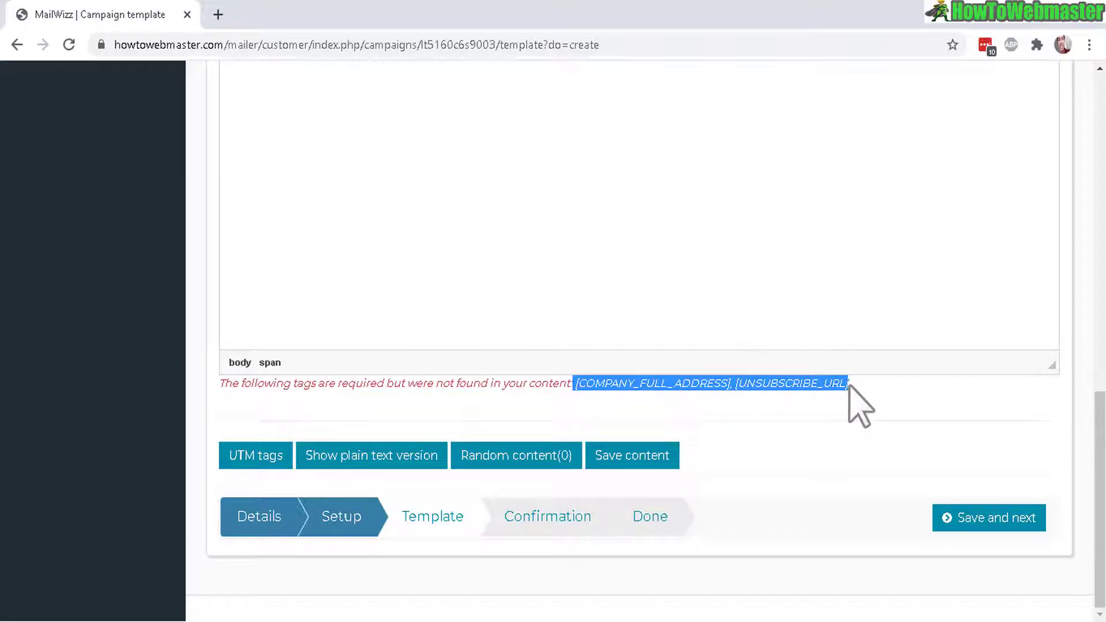
pyautogui.rightClick(821, 384)
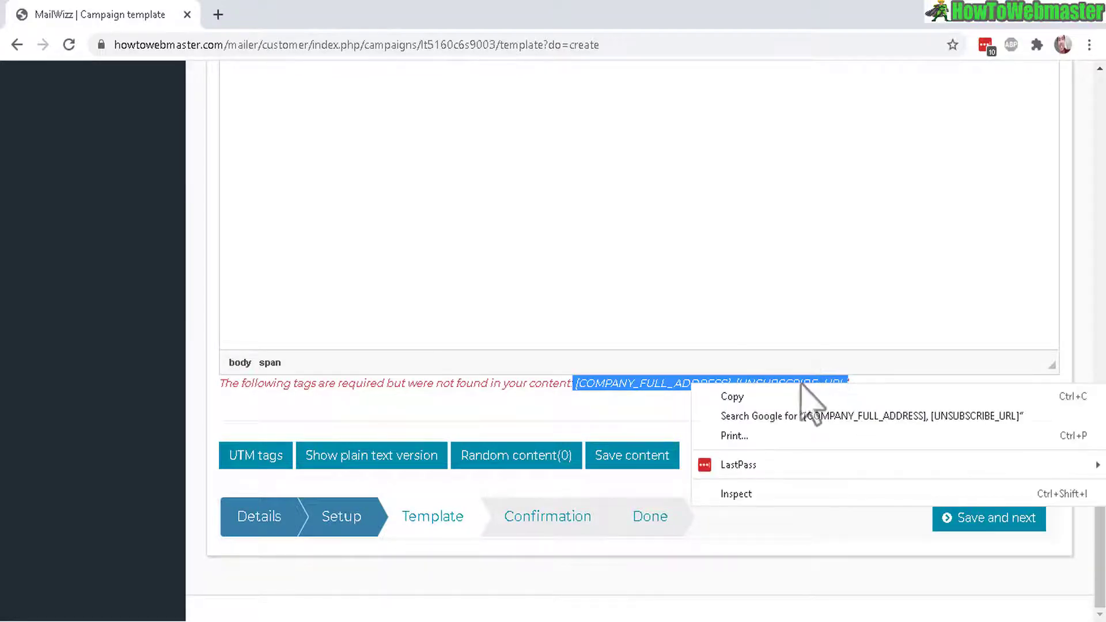
pyautogui.click(764, 395)
pyautogui.moveTo(1100, 461); pyautogui.dragTo(1102, 314)
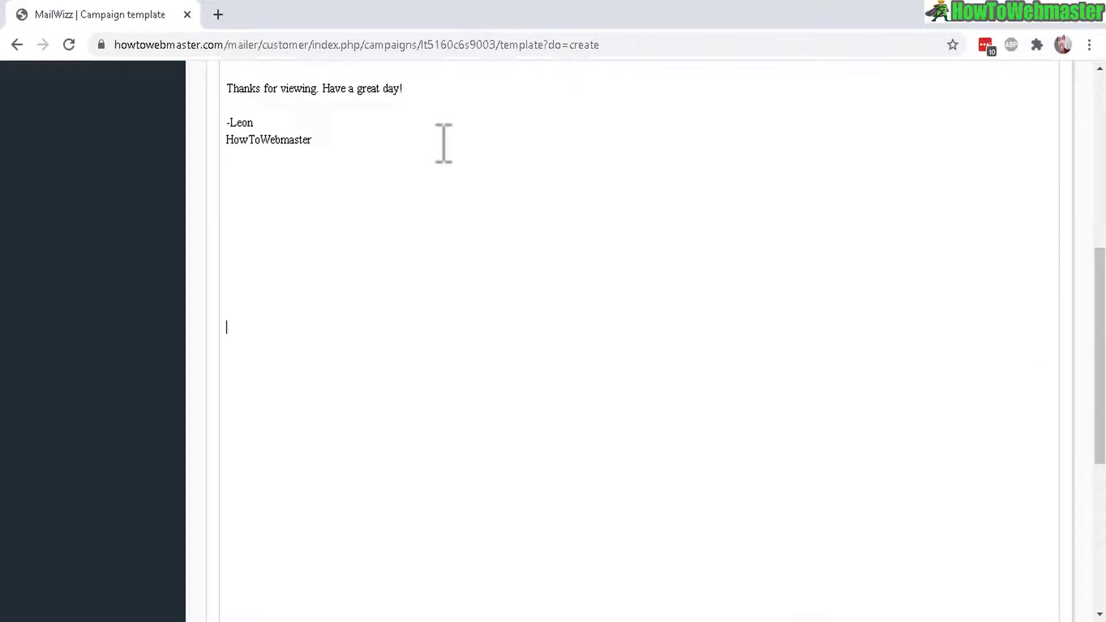
pyautogui.rightClick(266, 403)
pyautogui.click(291, 416)
pyautogui.hotkey('ctrl', 'v')
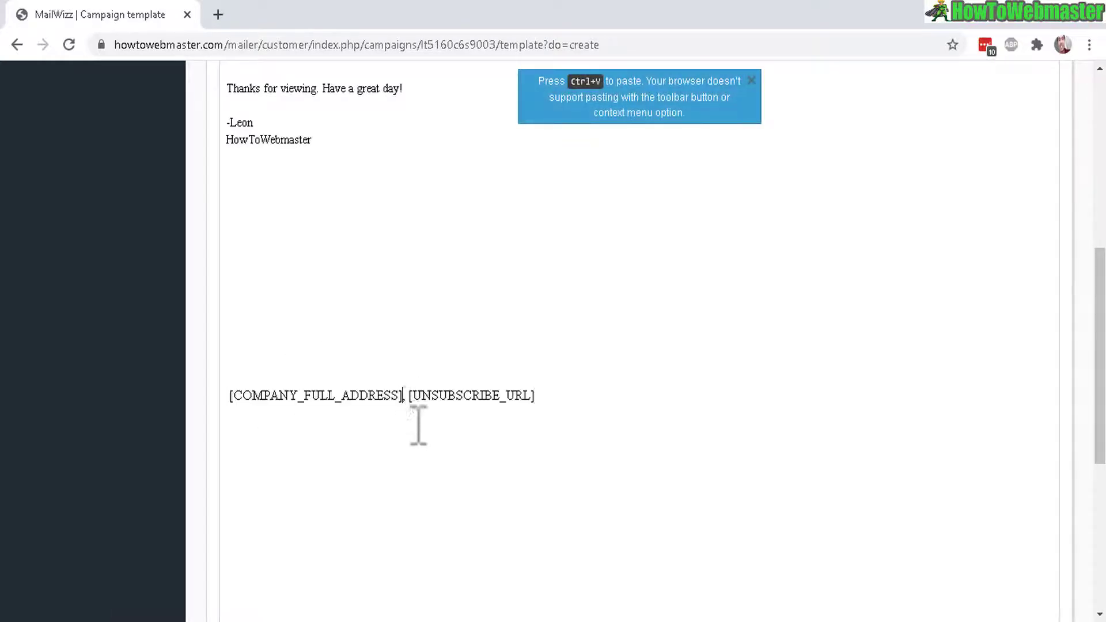
pyautogui.scroll(-10, 419, 427)
# - Save the template and send the demo campaign from the Confirmation step
pyautogui.click(1000, 526)
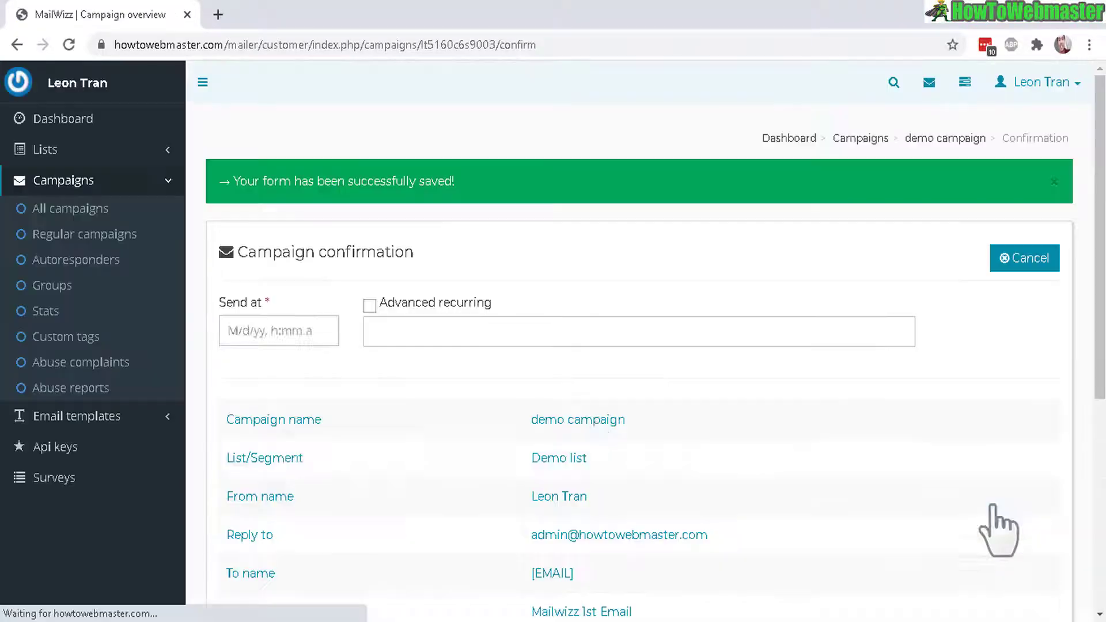
pyautogui.scroll(-3, 696, 436)
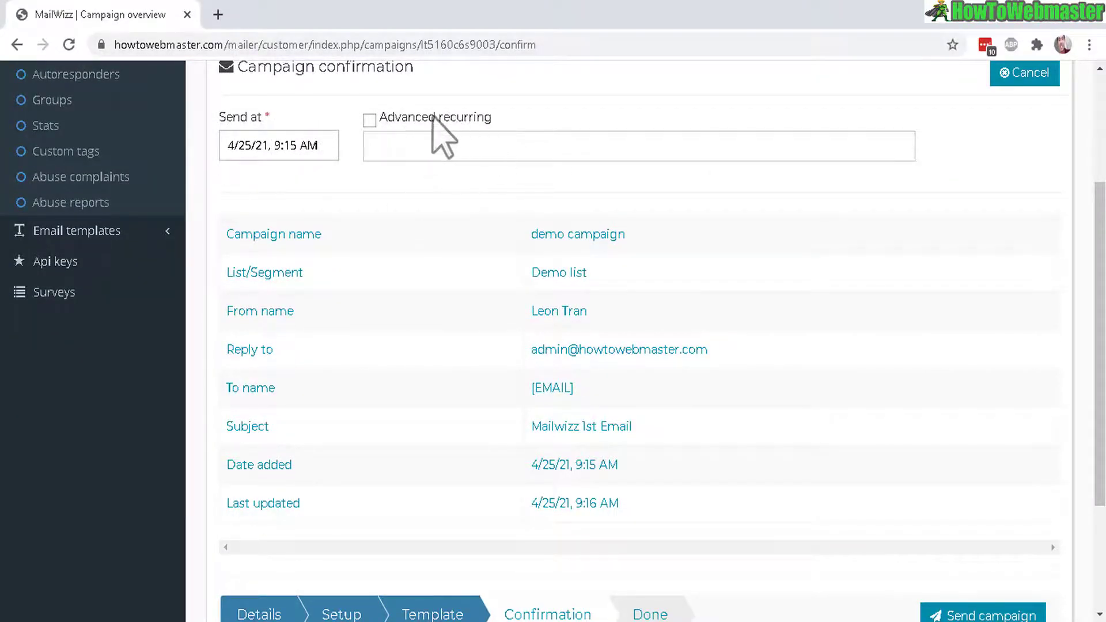
pyautogui.scroll(-3, 1080, 250)
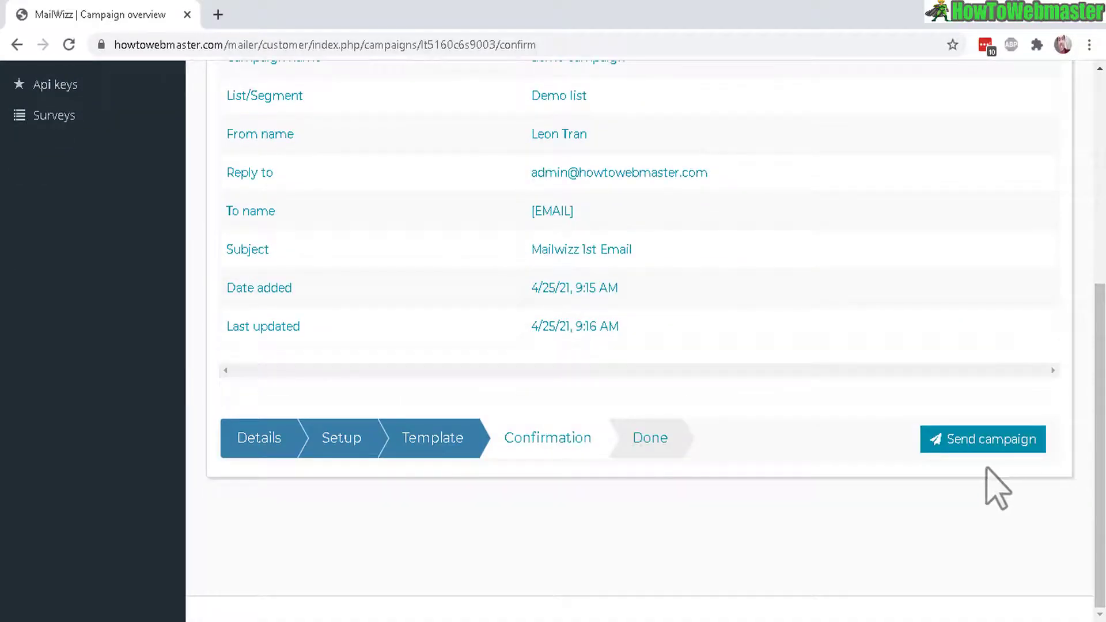
pyautogui.click(974, 444)
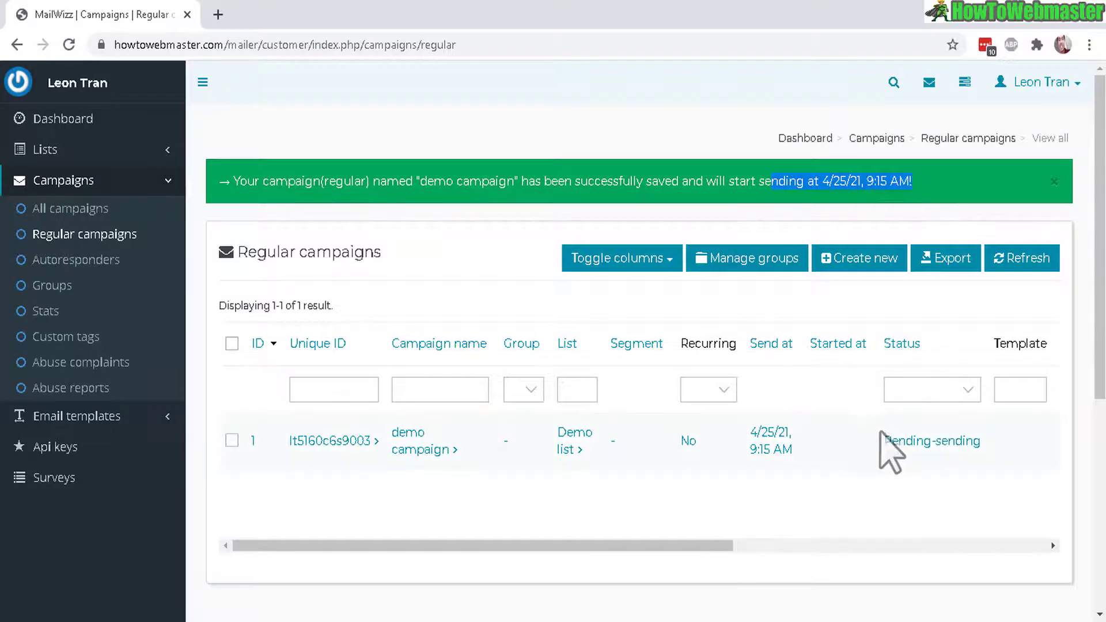
# - Follow the campaign status from Pending-sending with zero sent to Sent (100%)
pyautogui.click(894, 443)
pyautogui.moveTo(886, 443); pyautogui.dragTo(1000, 462)
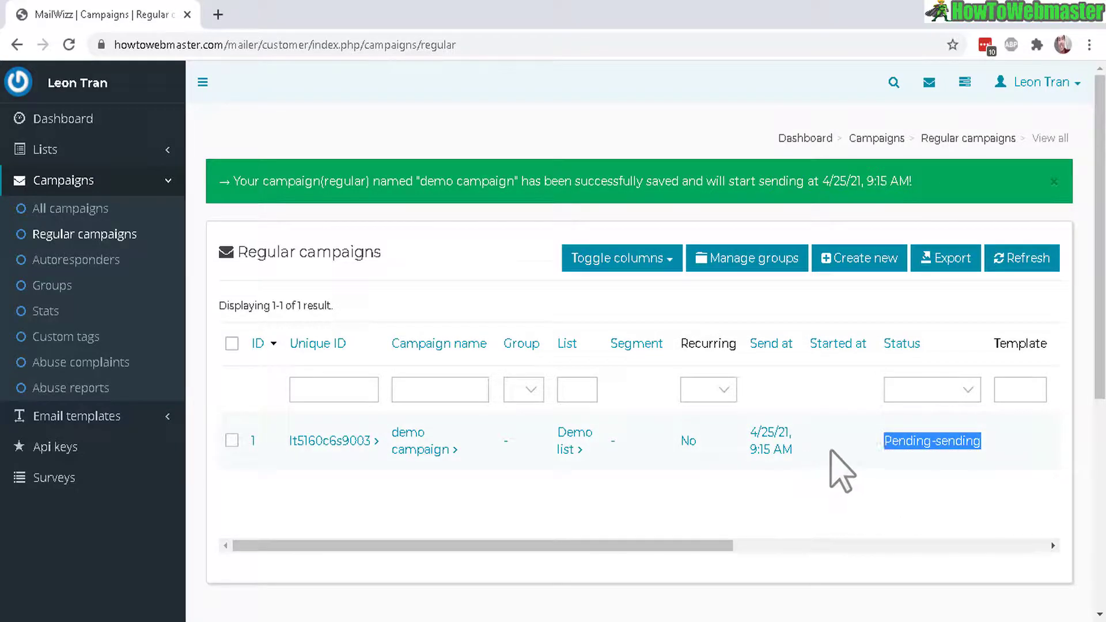
pyautogui.moveTo(566, 545); pyautogui.dragTo(919, 547)
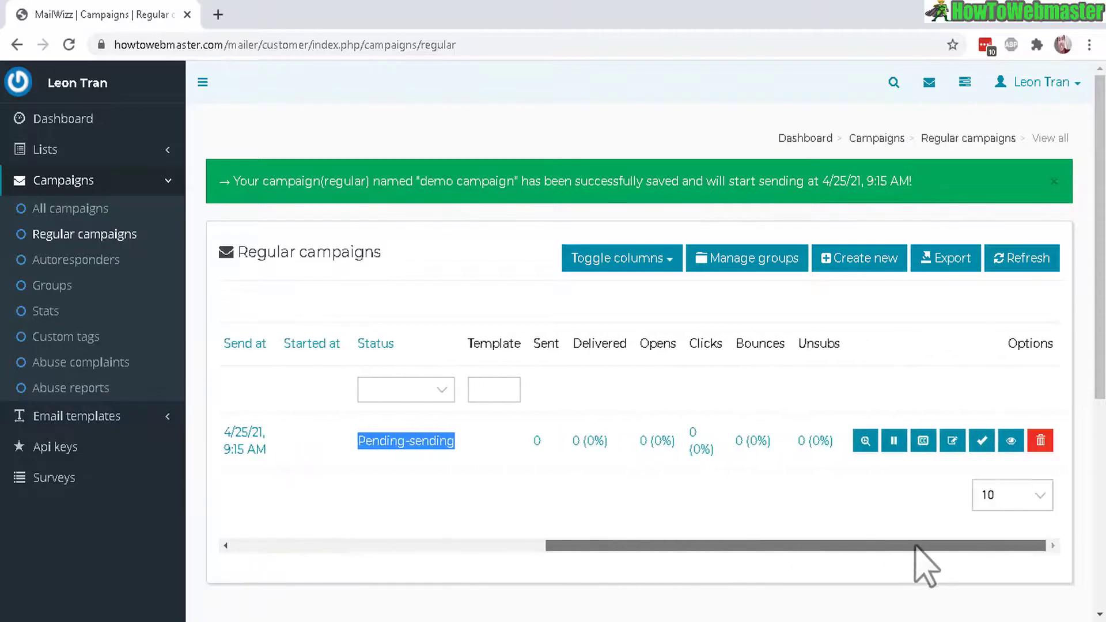
pyautogui.moveTo(530, 441); pyautogui.dragTo(633, 441)
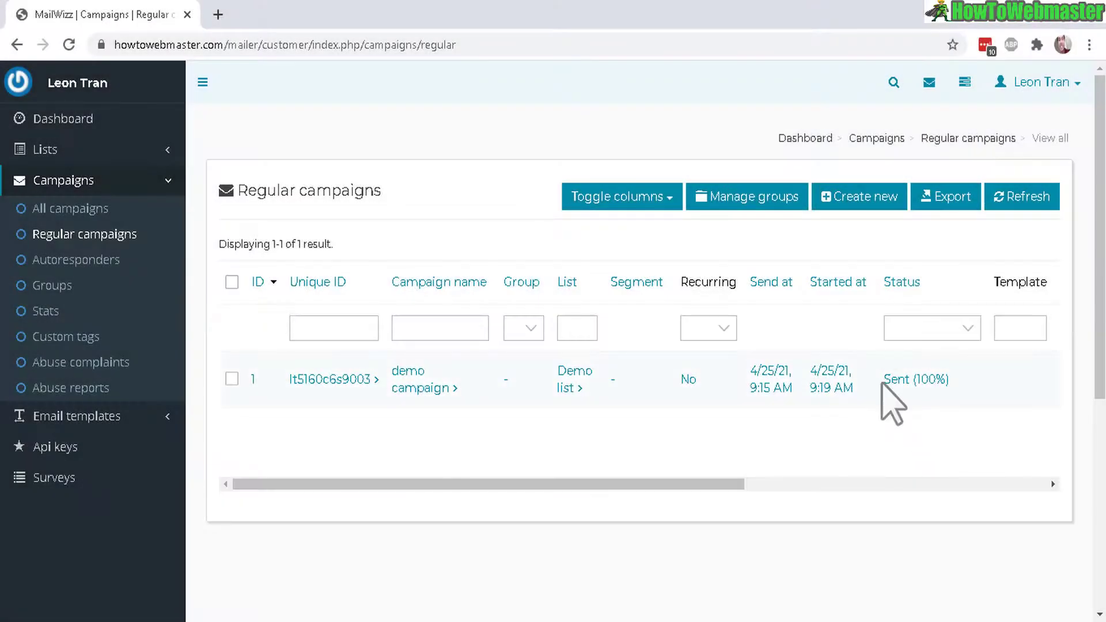
pyautogui.moveTo(882, 378); pyautogui.dragTo(958, 395)
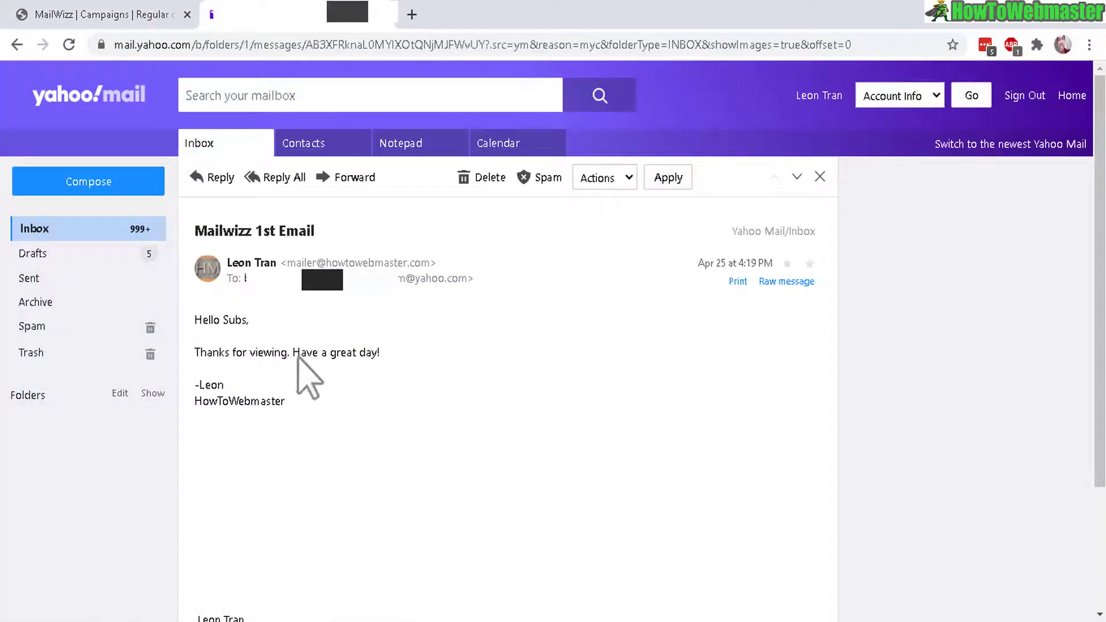
# - Read the body of the received Mailwizz 1st Email in Yahoo Mail
pyautogui.moveTo(197, 333); pyautogui.dragTo(476, 444)
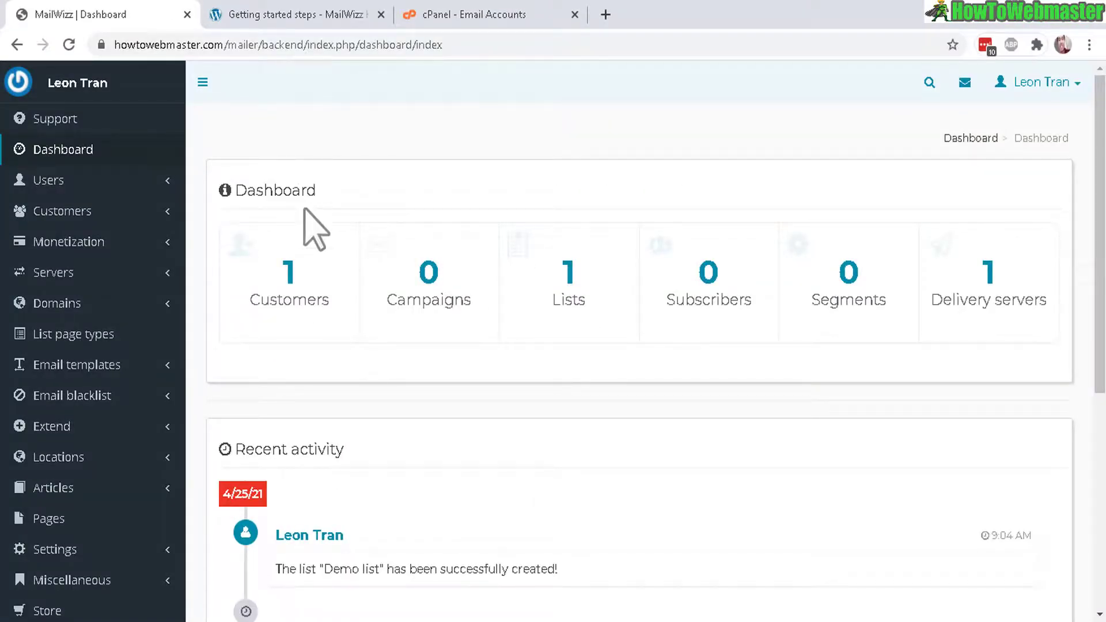
# - Show the CodeCanyon MailWizz page with its $69 Regular License and 4.84 rating
pyautogui.click(314, 14)
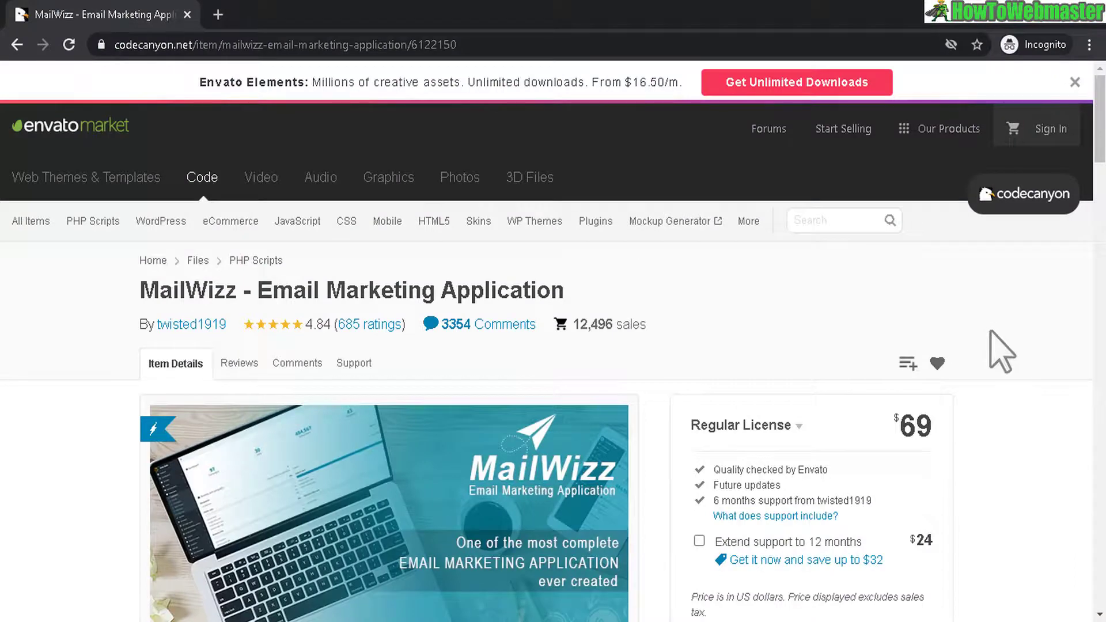
pyautogui.scroll(-3, 321, 115)
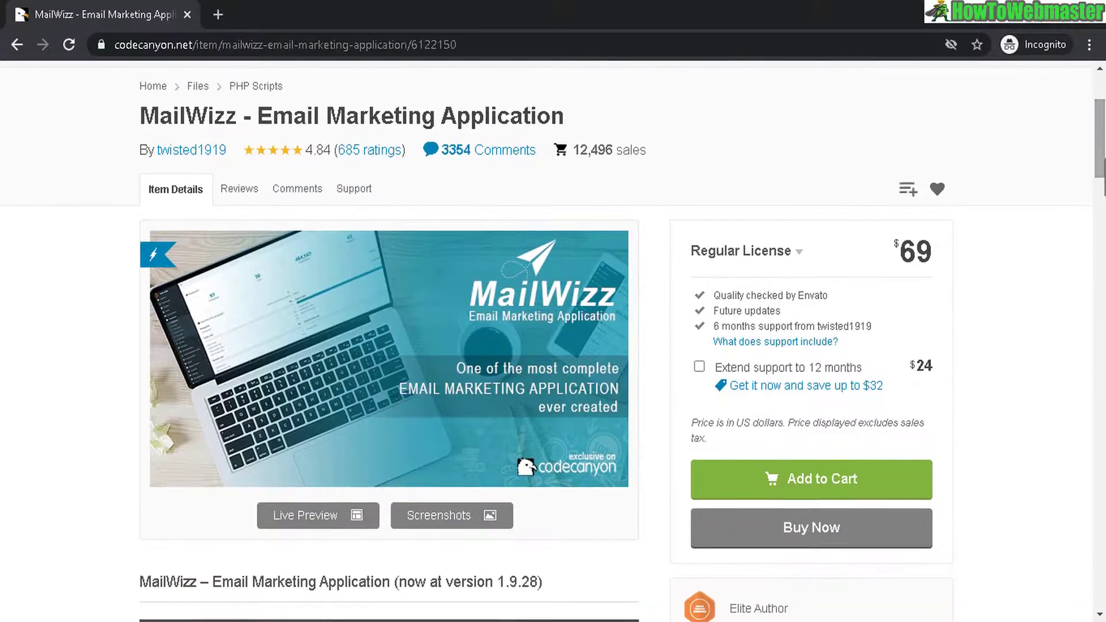
pyautogui.moveTo(306, 150); pyautogui.dragTo(334, 151)
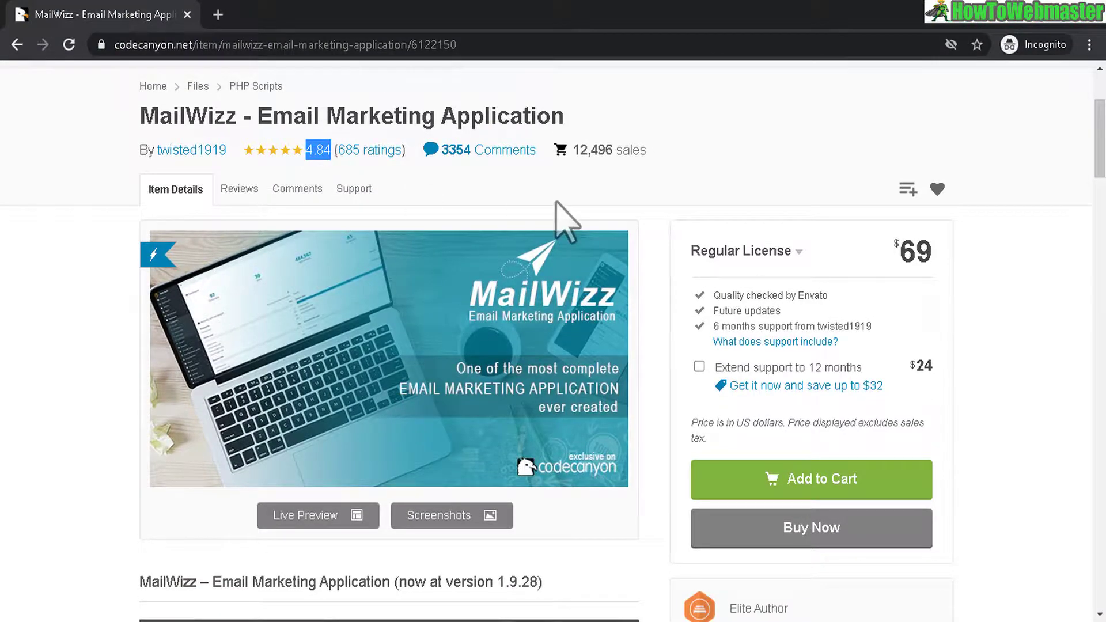